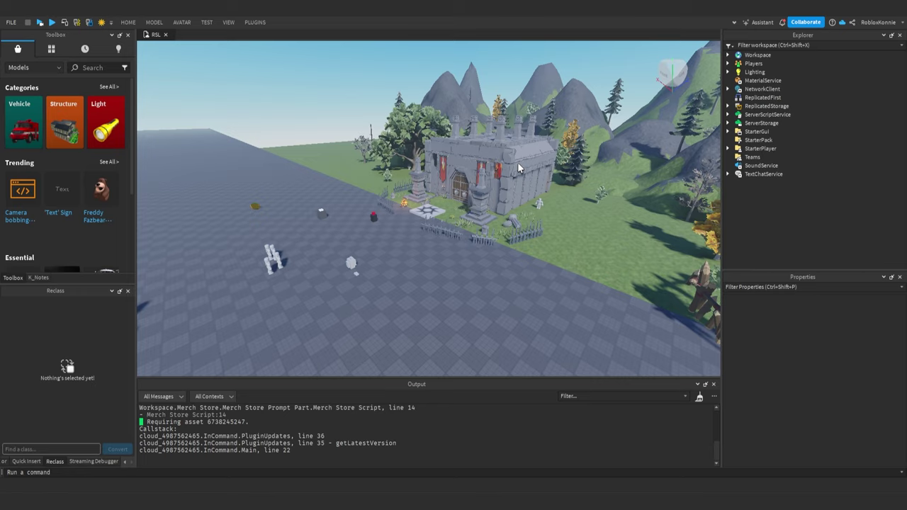
{"action": "scroll", "coordinate": [499, 198], "scroll_direction": "up", "scroll_amount": 10}
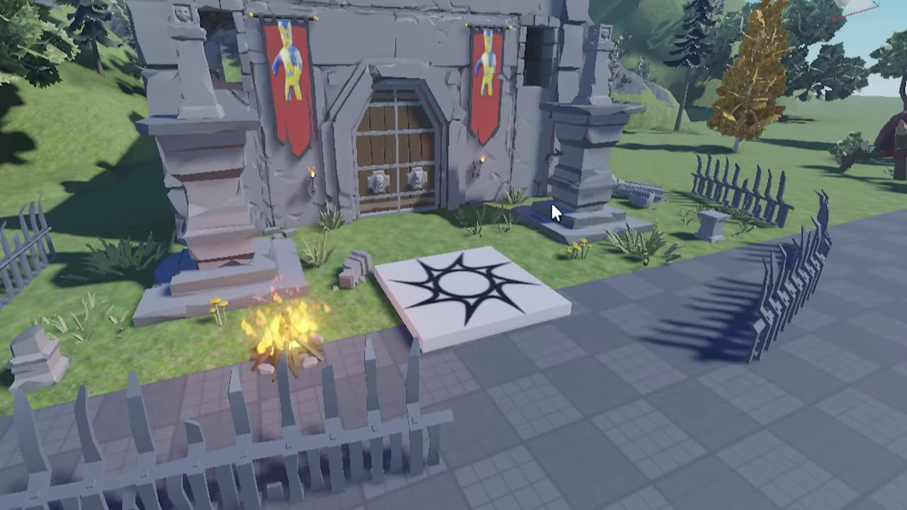
{"action": "scroll", "coordinate": [468, 225], "scroll_direction": "down", "scroll_amount": 5}
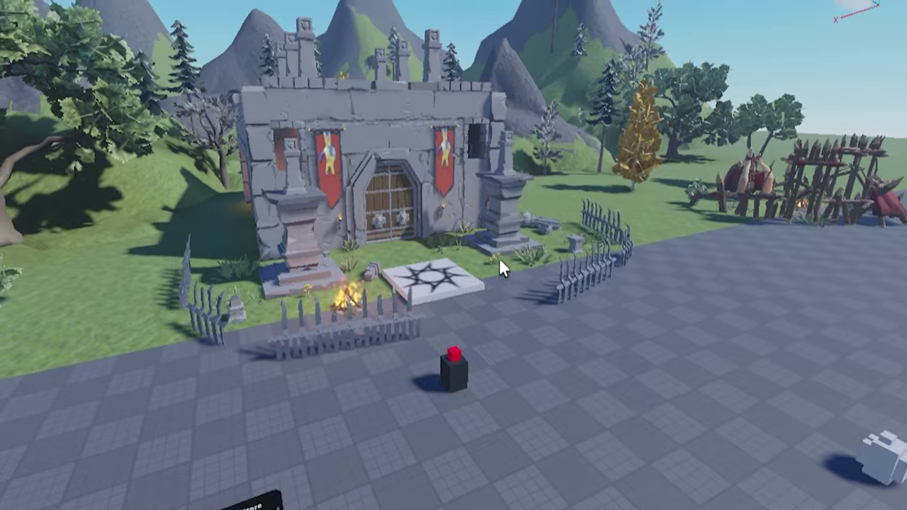
{"action": "right_click_drag", "start_coordinate": [500, 267], "coordinate": [499, 261]}
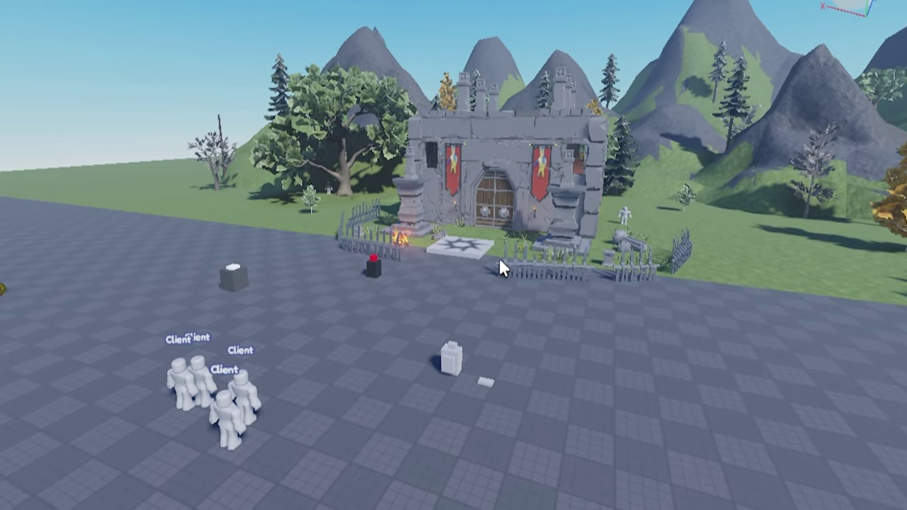
{"action": "right_click_drag", "start_coordinate": [500, 260], "coordinate": [500, 262]}
{"action": "scroll", "coordinate": [499, 258], "scroll_direction": "up", "scroll_amount": 3}
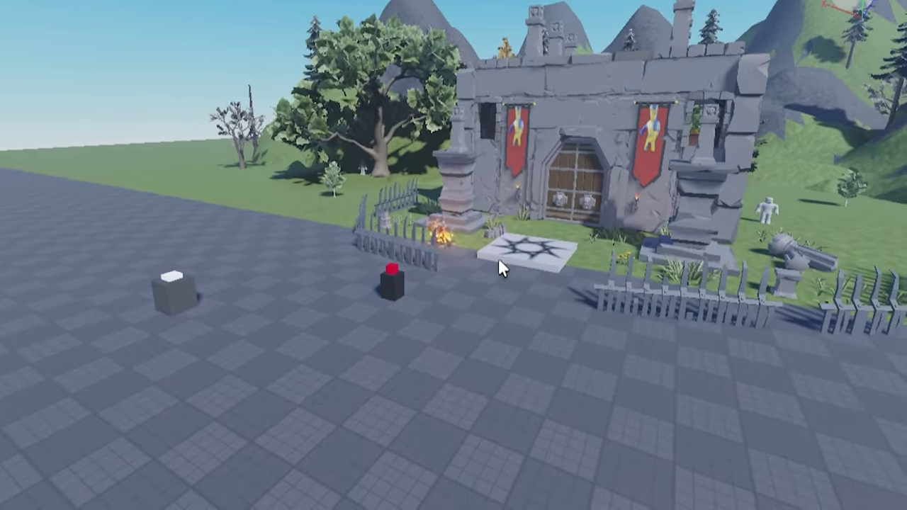
{"action": "scroll", "coordinate": [499, 258], "scroll_direction": "down", "scroll_amount": 2}
{"action": "right_click_drag", "start_coordinate": [498, 258], "coordinate": [499, 258]}
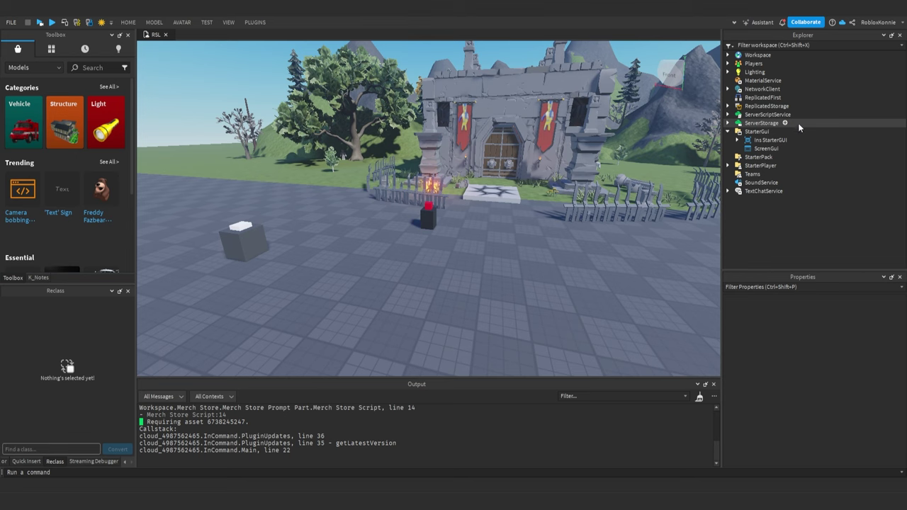
Step: Add a Frame to the ScreenGui and place it centred near the viewport's upper edge at about 341 x 67 pixels
{"action": "left_click", "coordinate": [784, 149]}
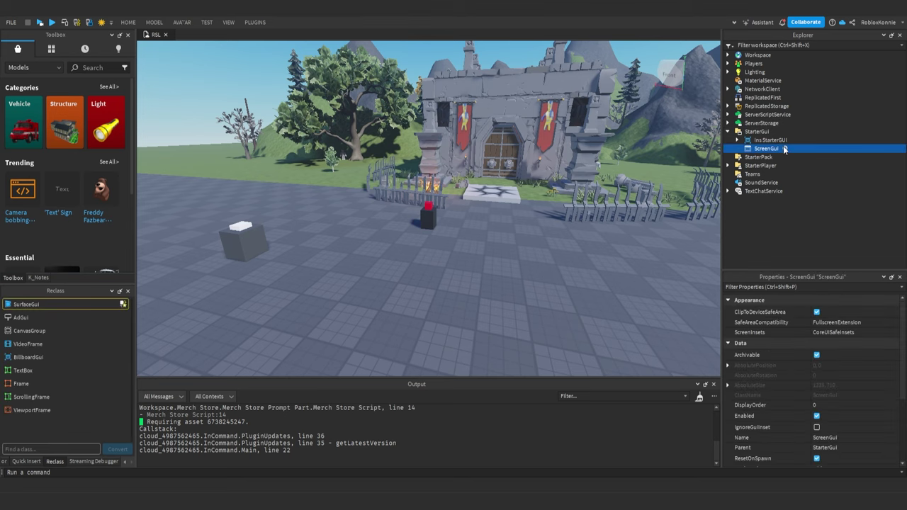
{"action": "left_click", "coordinate": [785, 149]}
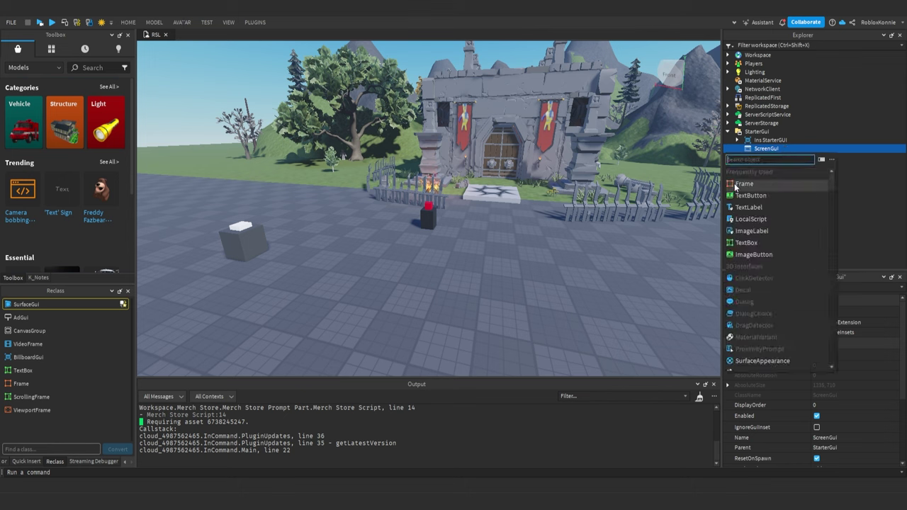
{"action": "left_click", "coordinate": [743, 184]}
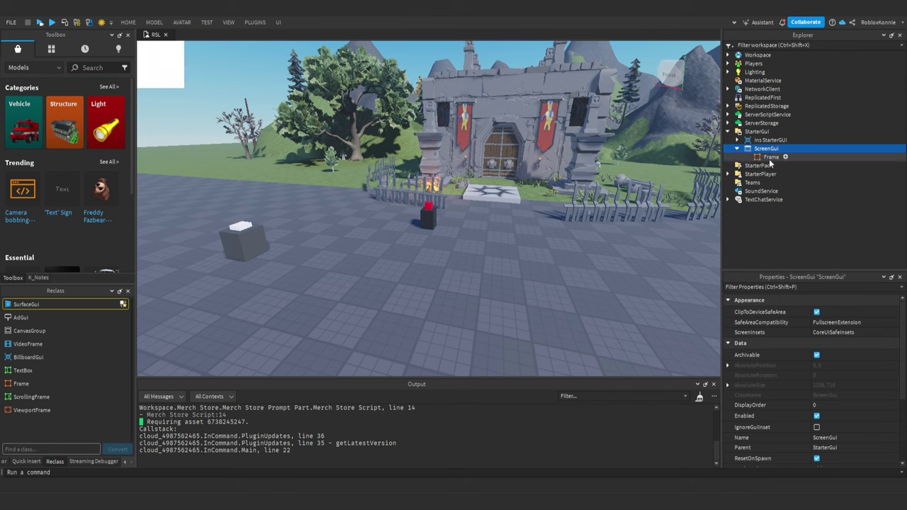
{"action": "left_click_drag", "start_coordinate": [169, 70], "coordinate": [463, 73]}
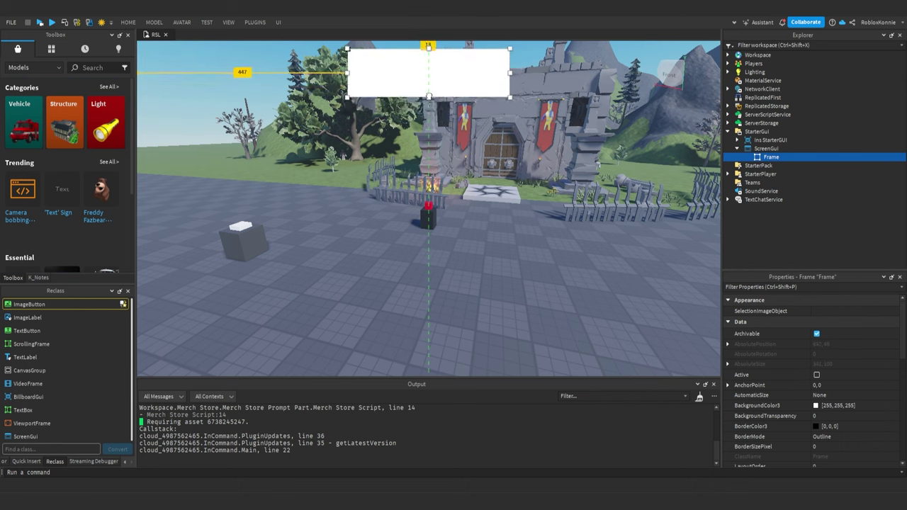
{"action": "left_click_drag", "start_coordinate": [429, 99], "coordinate": [432, 84]}
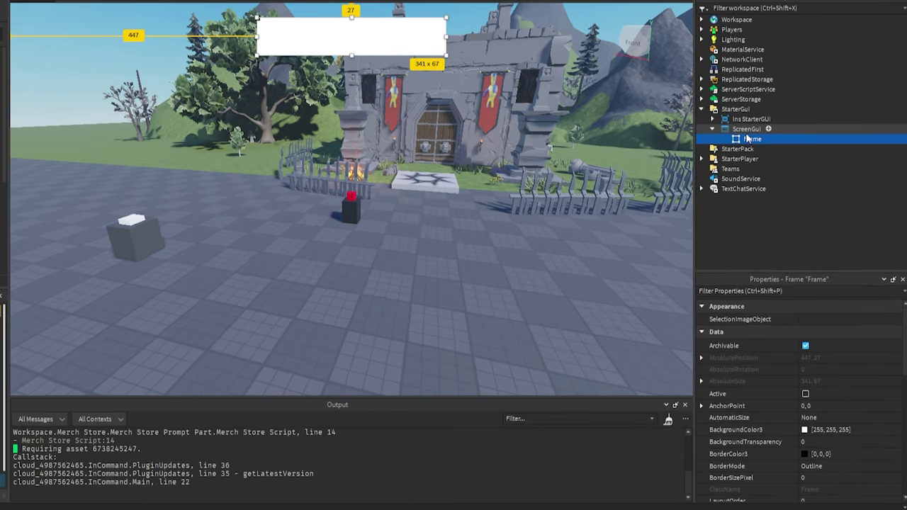
Step: Insert an ImageLabel into the Frame and resize it to about 67 x 67 pixels to match the Frame's height
{"action": "left_click", "coordinate": [769, 140]}
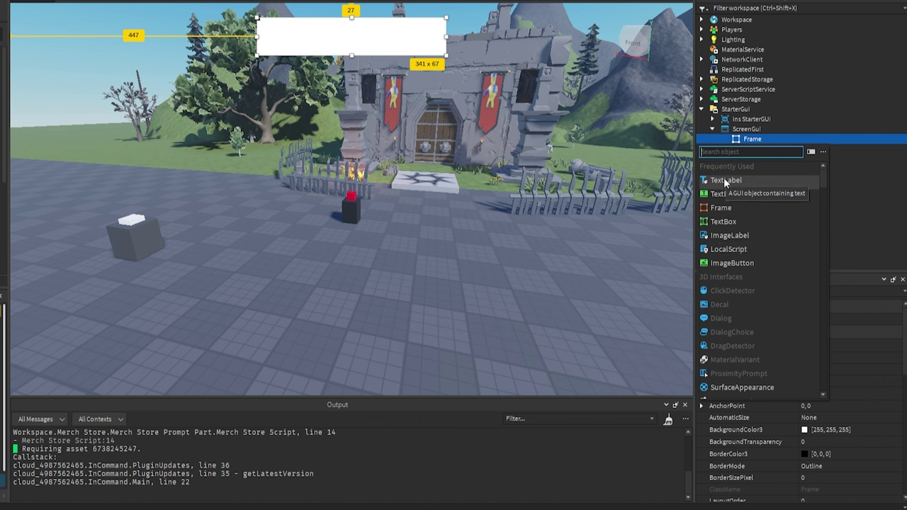
{"action": "left_click", "coordinate": [726, 236]}
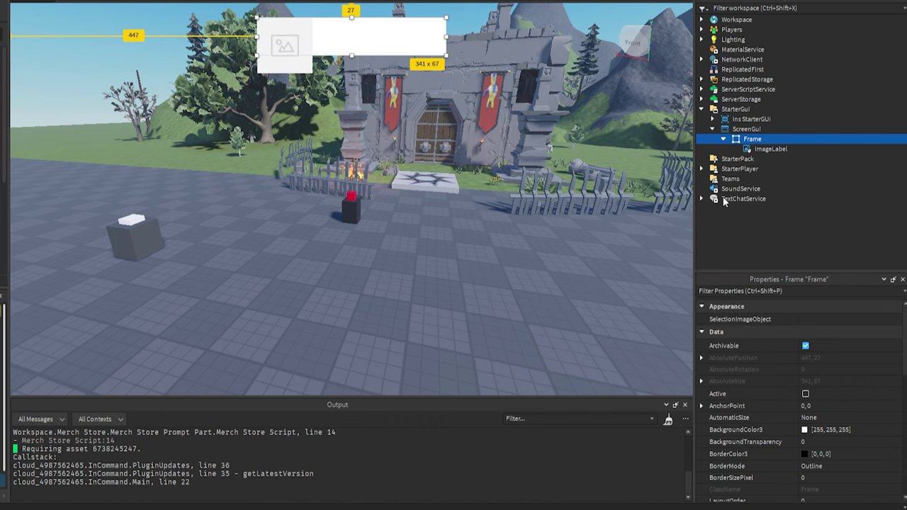
{"action": "left_click", "coordinate": [753, 150]}
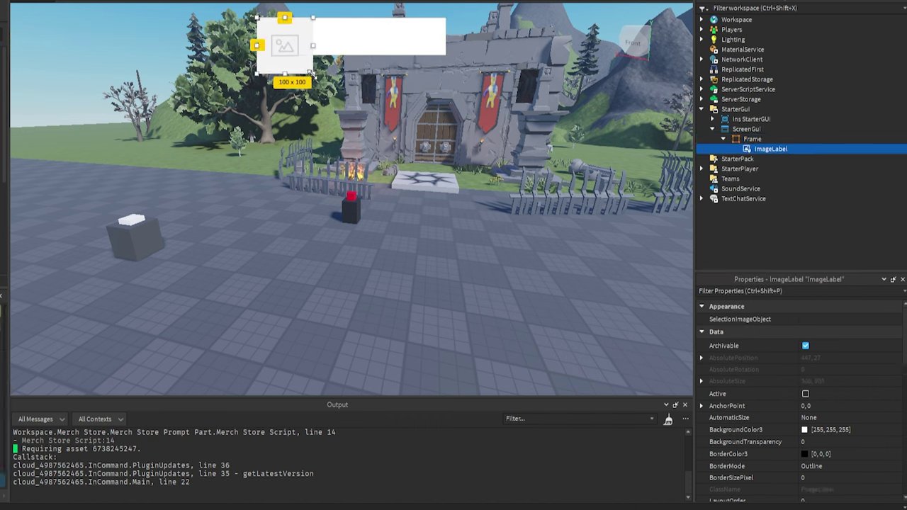
{"action": "left_click_drag", "start_coordinate": [311, 71], "coordinate": [290, 47]}
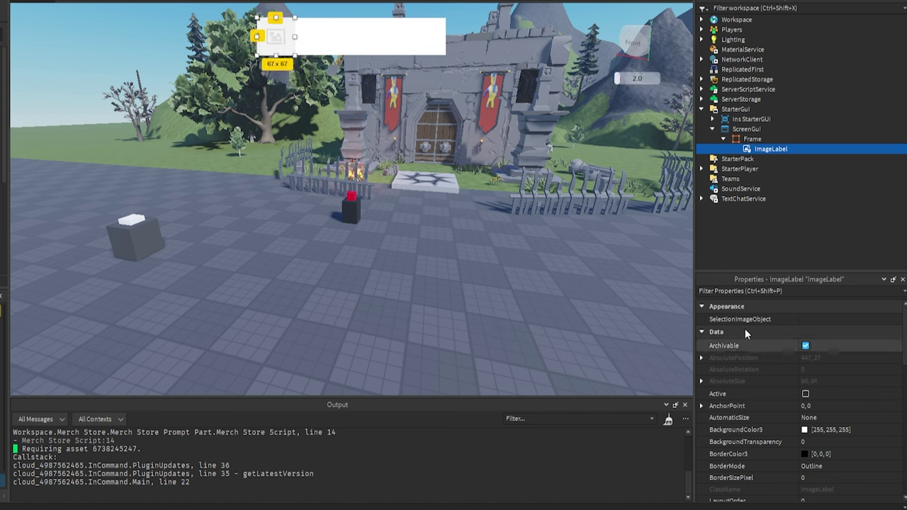
{"action": "scroll", "coordinate": [740, 370], "scroll_direction": "down", "scroll_amount": 1}
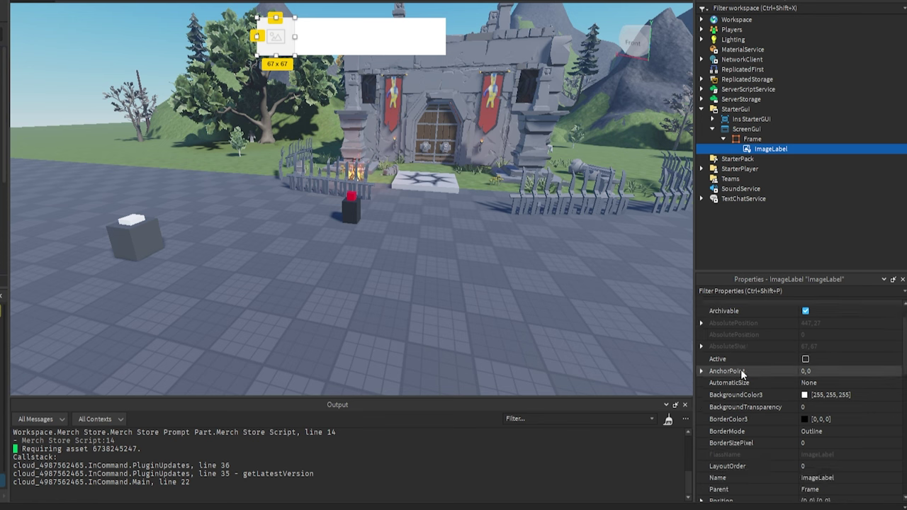
{"action": "scroll", "coordinate": [748, 383], "scroll_direction": "down", "scroll_amount": 1}
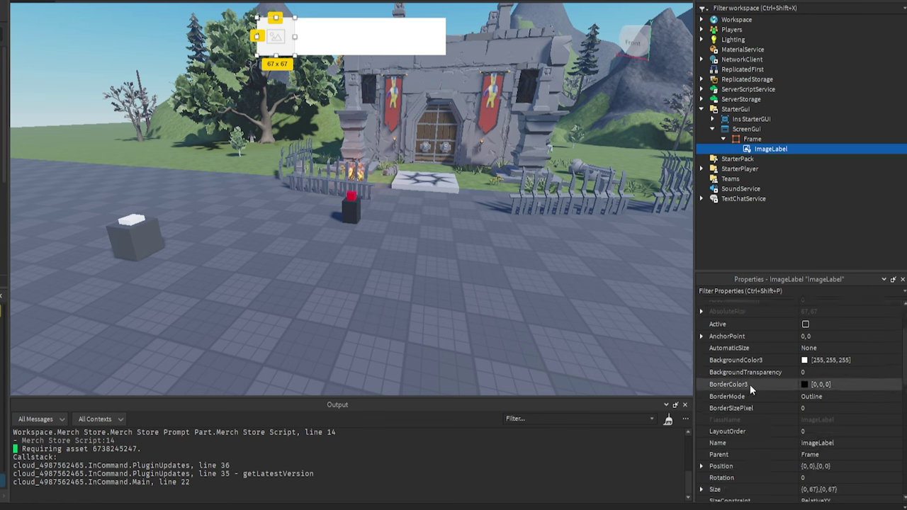
{"action": "scroll", "coordinate": [750, 384], "scroll_direction": "down", "scroll_amount": 1}
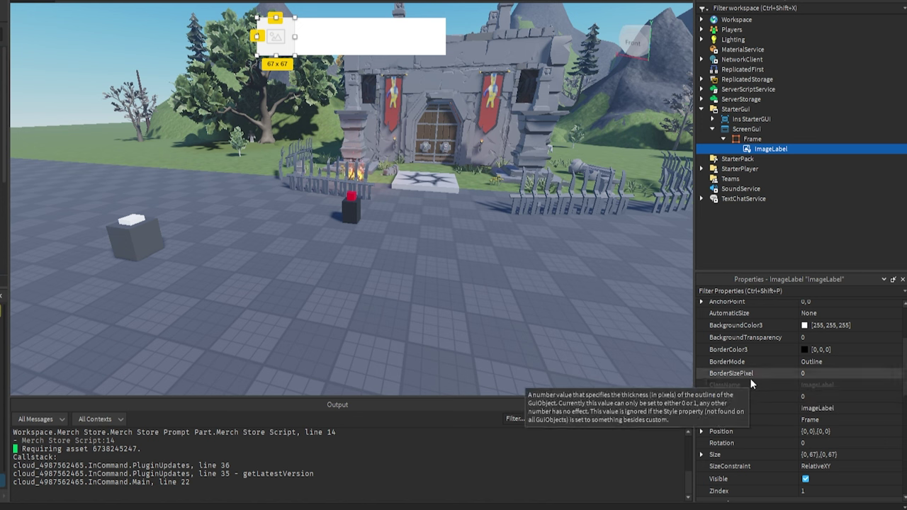
{"action": "scroll", "coordinate": [752, 378], "scroll_direction": "up", "scroll_amount": 3}
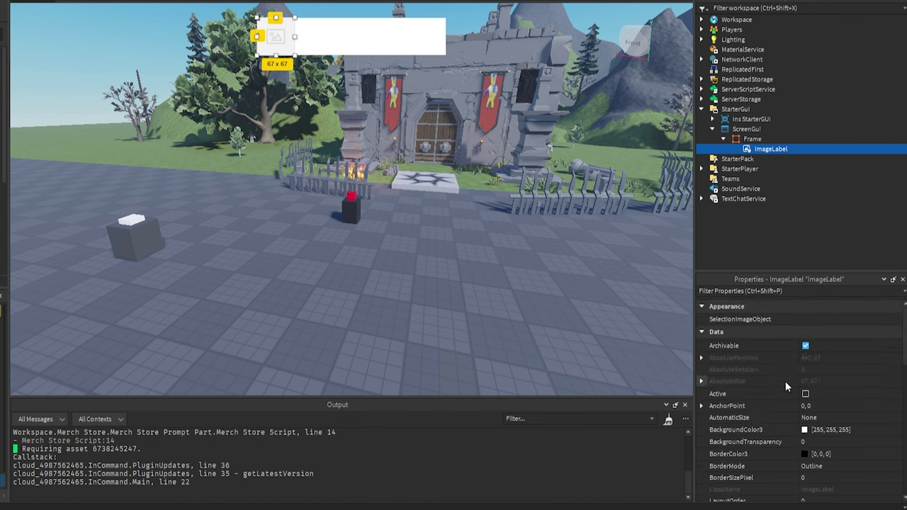
{"action": "left_click", "coordinate": [804, 430]}
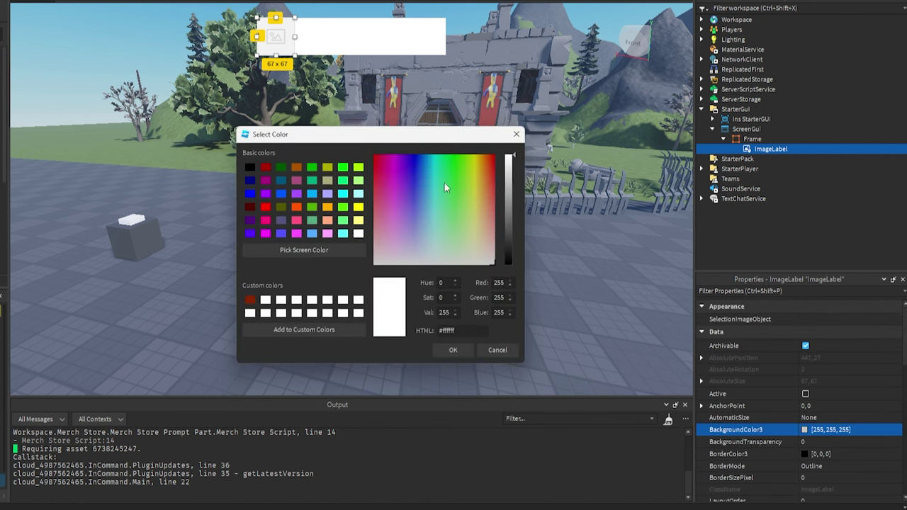
{"action": "left_click_drag", "start_coordinate": [444, 183], "coordinate": [471, 199]}
{"action": "left_click", "coordinate": [498, 350]}
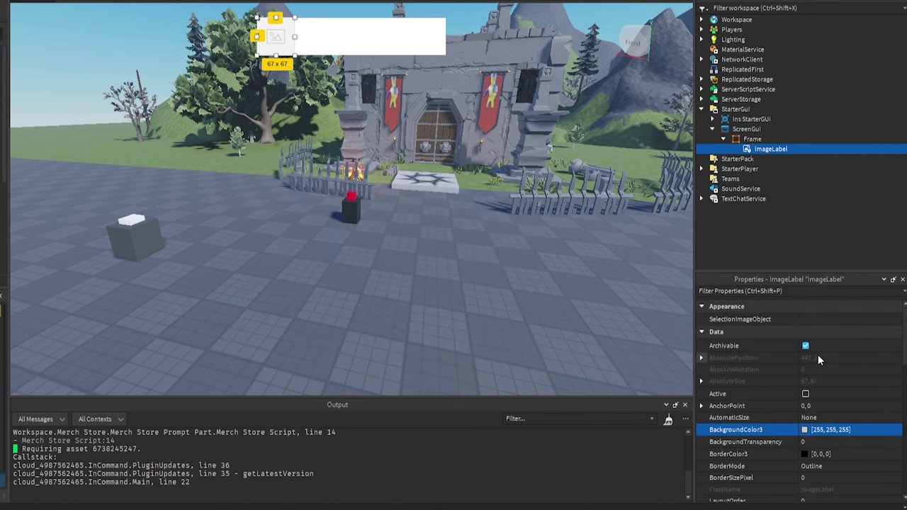
Step: Remove the placeholder image from the ImageLabel so its Image property is empty
{"action": "scroll", "coordinate": [767, 350], "scroll_direction": "down", "scroll_amount": 4}
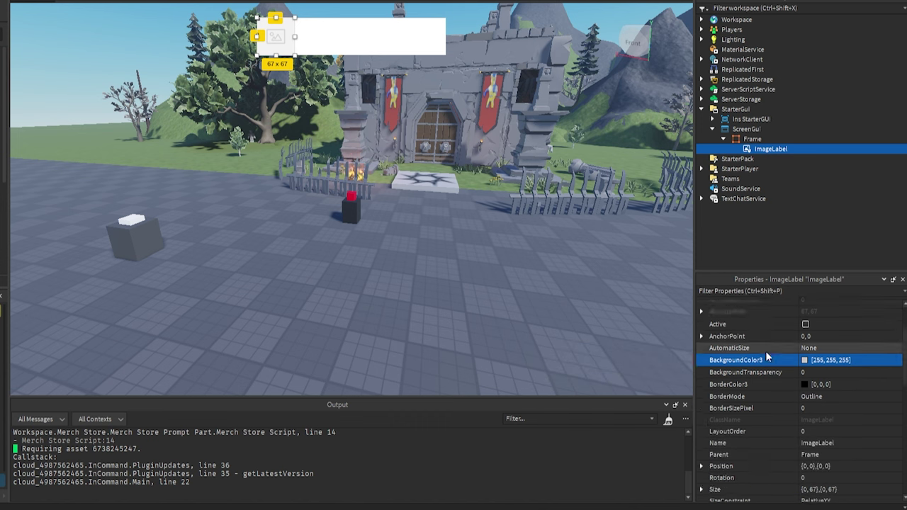
{"action": "scroll", "coordinate": [768, 342], "scroll_direction": "down", "scroll_amount": 5}
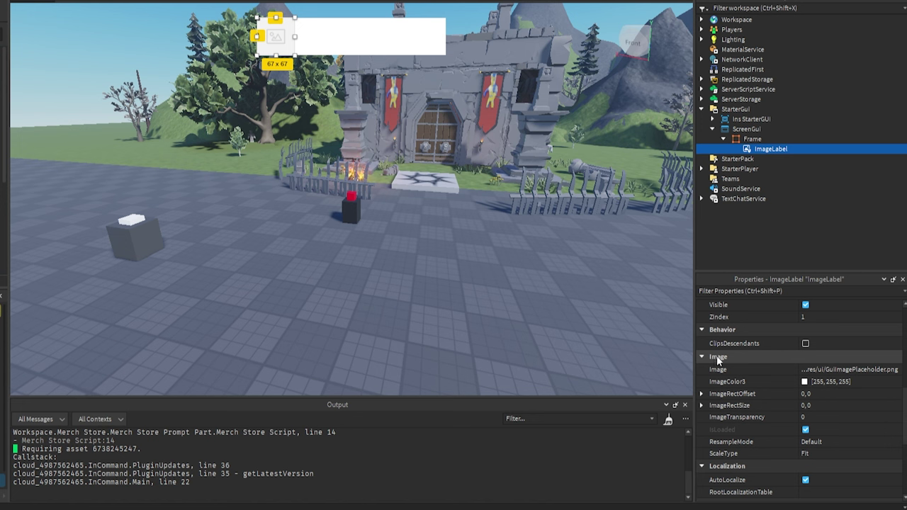
{"action": "left_click", "coordinate": [830, 369]}
{"action": "key", "text": "BackSpace"}
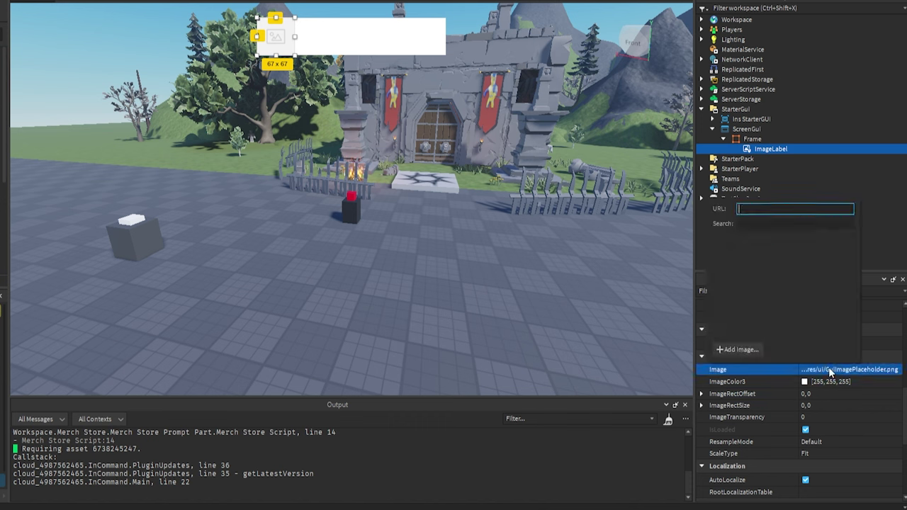
{"action": "key", "text": "Return"}
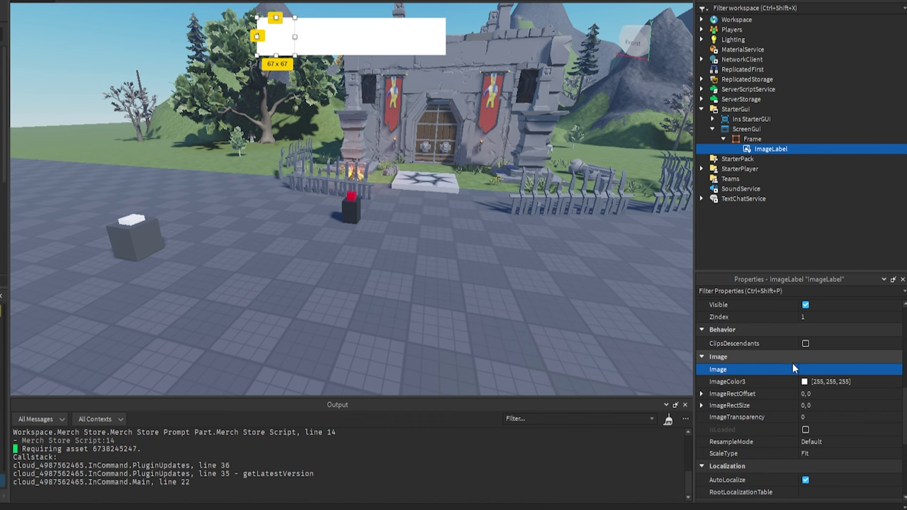
Step: Set the ImageLabel's BackgroundColor3 to a light green of about 74, 255, 155
{"action": "scroll", "coordinate": [790, 368], "scroll_direction": "up", "scroll_amount": 1}
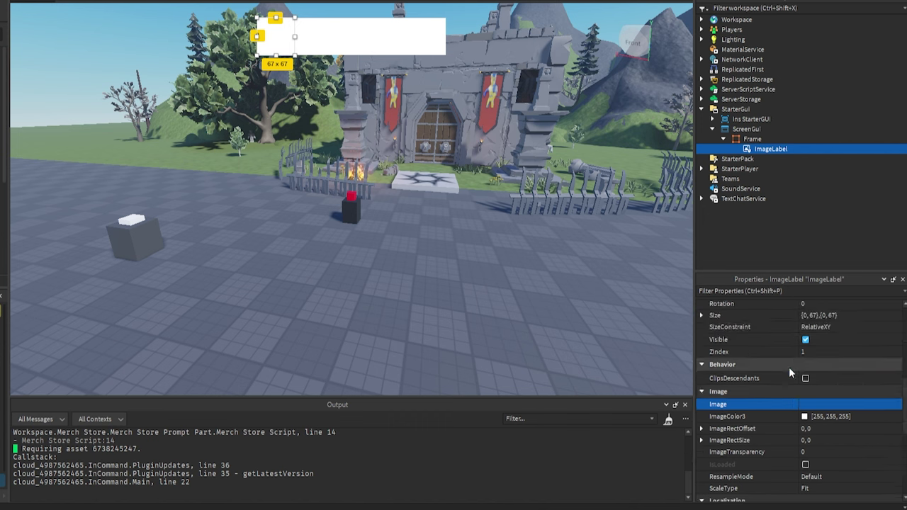
{"action": "scroll", "coordinate": [791, 372], "scroll_direction": "up", "scroll_amount": 5}
{"action": "left_click", "coordinate": [804, 360]}
{"action": "left_click_drag", "start_coordinate": [405, 219], "coordinate": [448, 190]}
{"action": "left_click", "coordinate": [453, 350]}
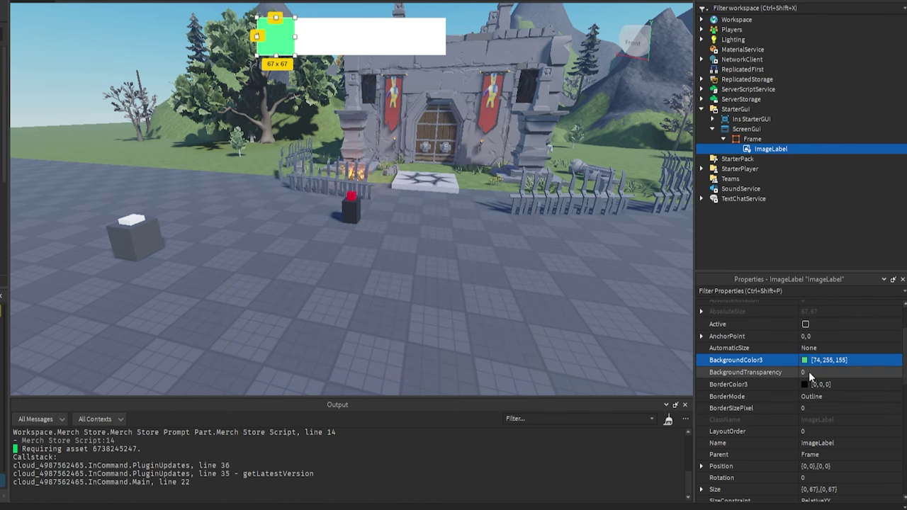
Step: Make the ImageLabel's background fully transparent by setting its BackgroundTransparency to 1
{"action": "left_click", "coordinate": [809, 373]}
{"action": "type", "text": "1"}
{"action": "key", "text": "Return"}
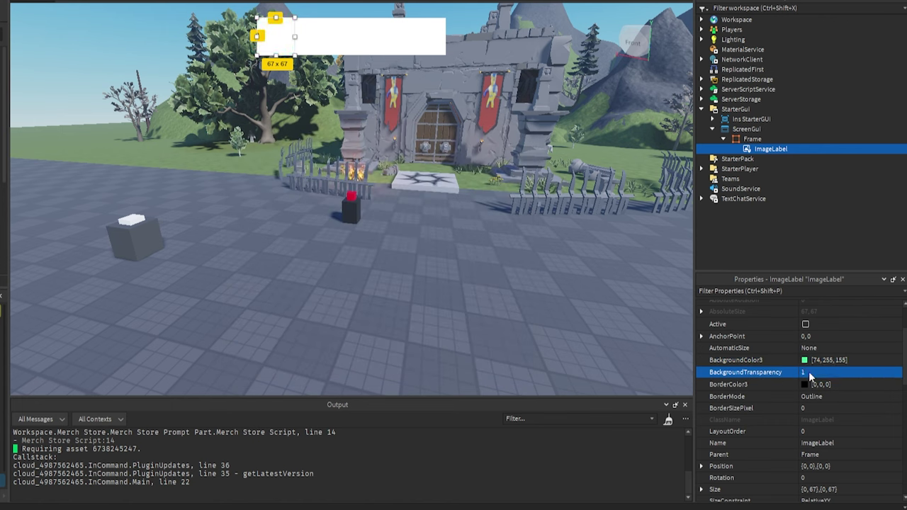
Step: Make the parent Frame's background fully transparent with a BackgroundTransparency of 1
{"action": "left_click", "coordinate": [752, 139]}
{"action": "left_click", "coordinate": [770, 148]}
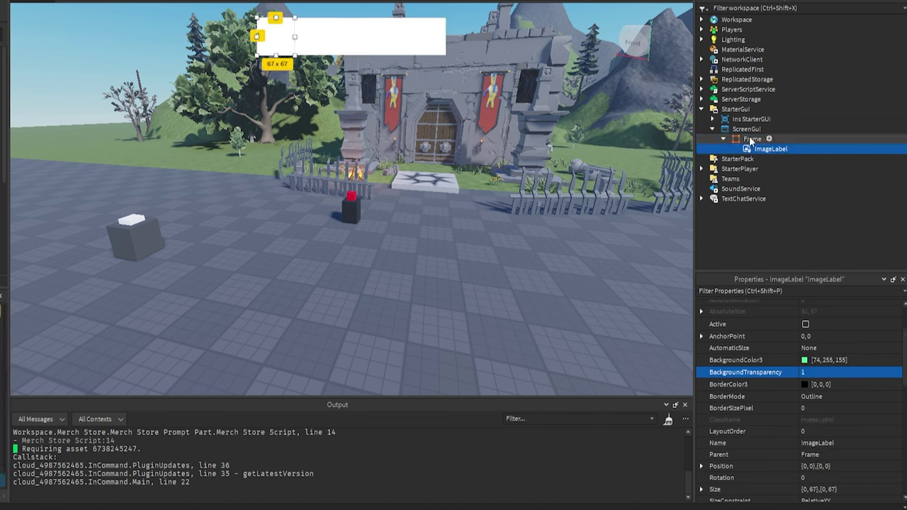
{"action": "left_click", "coordinate": [752, 139]}
{"action": "left_click", "coordinate": [812, 372]}
{"action": "type", "text": "1"}
{"action": "key", "text": "Return"}
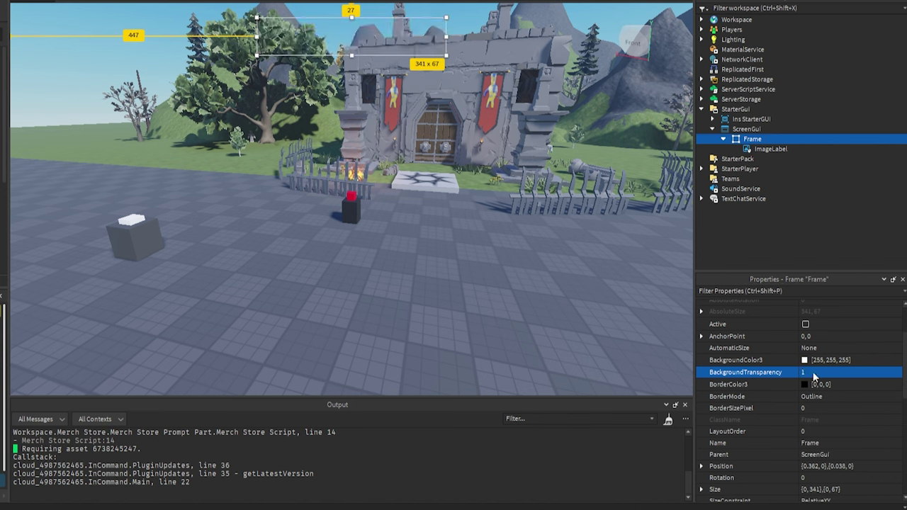
Step: Select the ImageLabel inside the Frame and show its Image property
{"action": "left_click", "coordinate": [770, 148]}
{"action": "scroll", "coordinate": [755, 361], "scroll_direction": "down", "scroll_amount": 2}
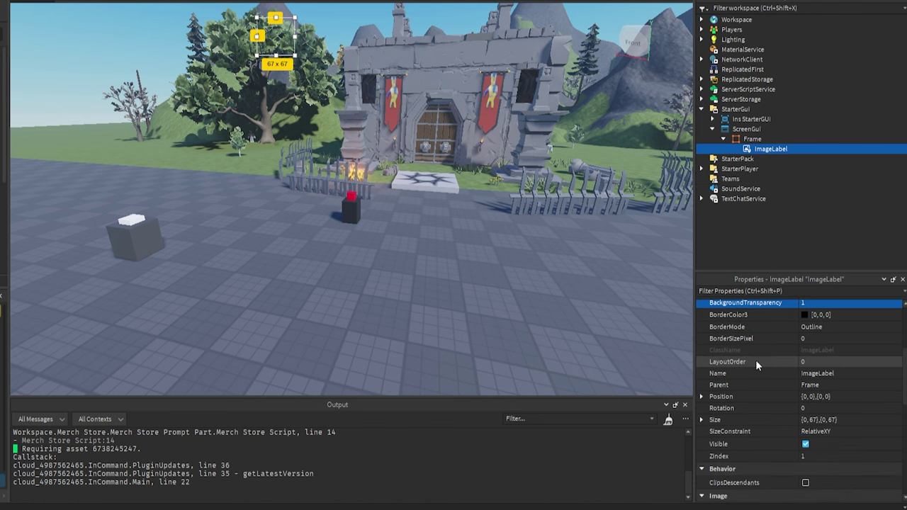
{"action": "scroll", "coordinate": [755, 361], "scroll_direction": "down", "scroll_amount": 4}
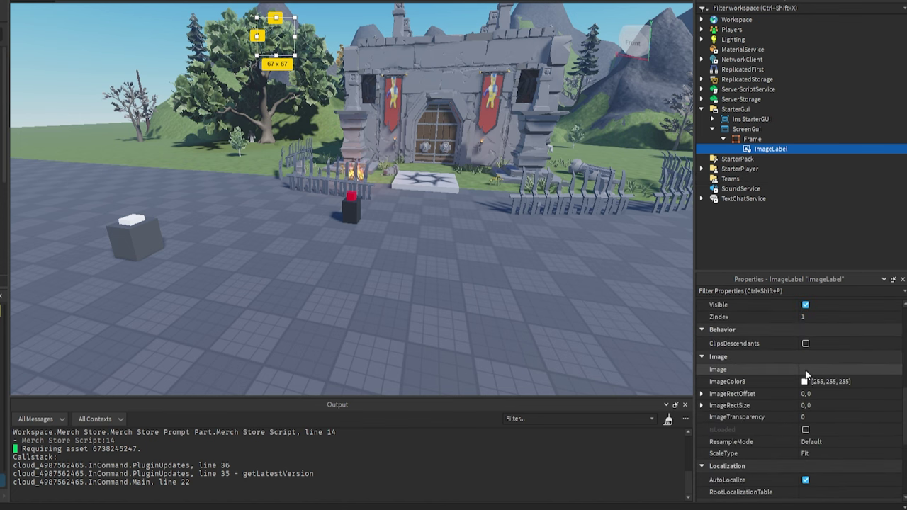
{"action": "left_click", "coordinate": [805, 369]}
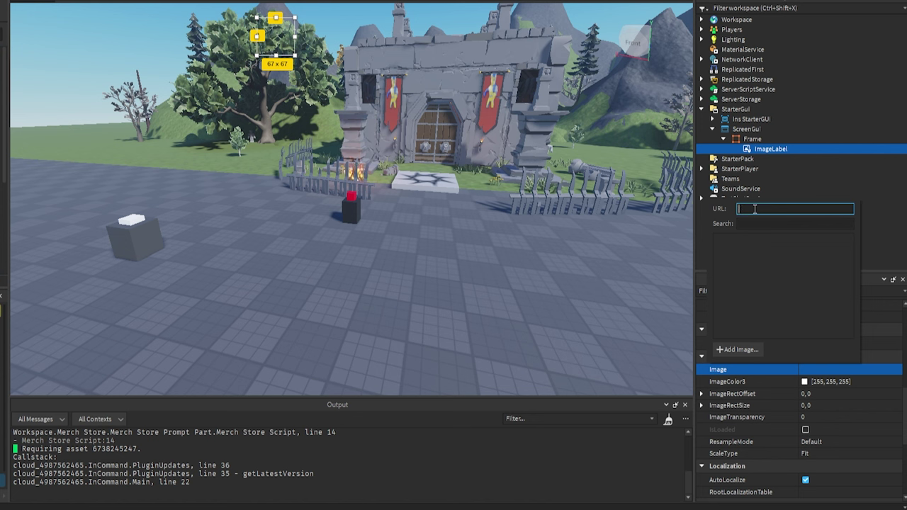
{"action": "left_click", "coordinate": [723, 355]}
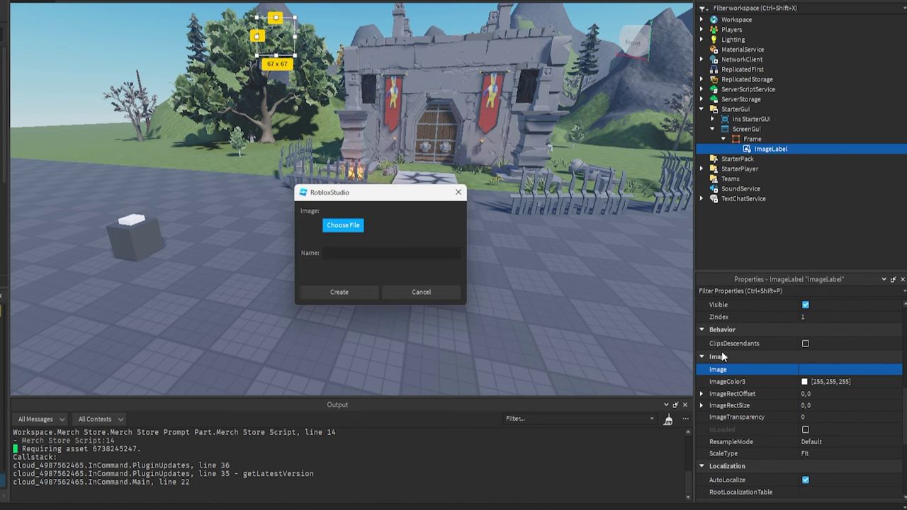
{"action": "left_click", "coordinate": [348, 227]}
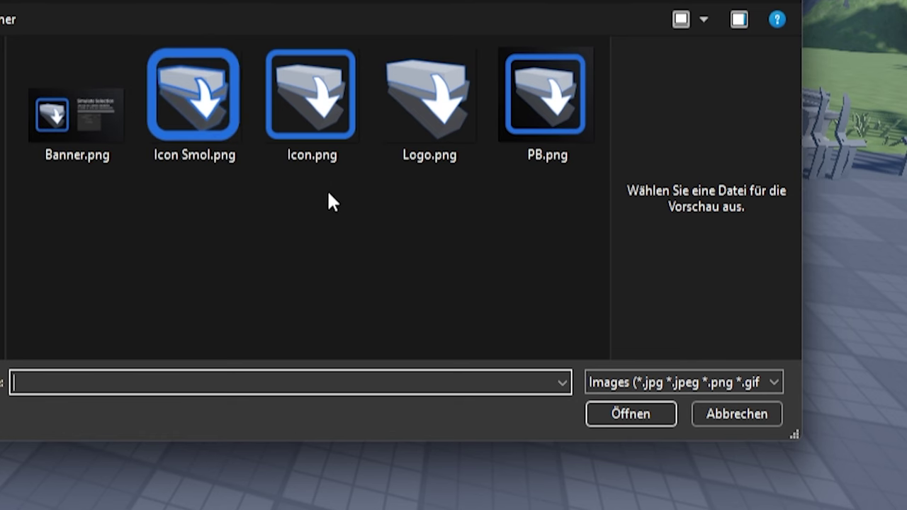
{"action": "left_click", "coordinate": [302, 126]}
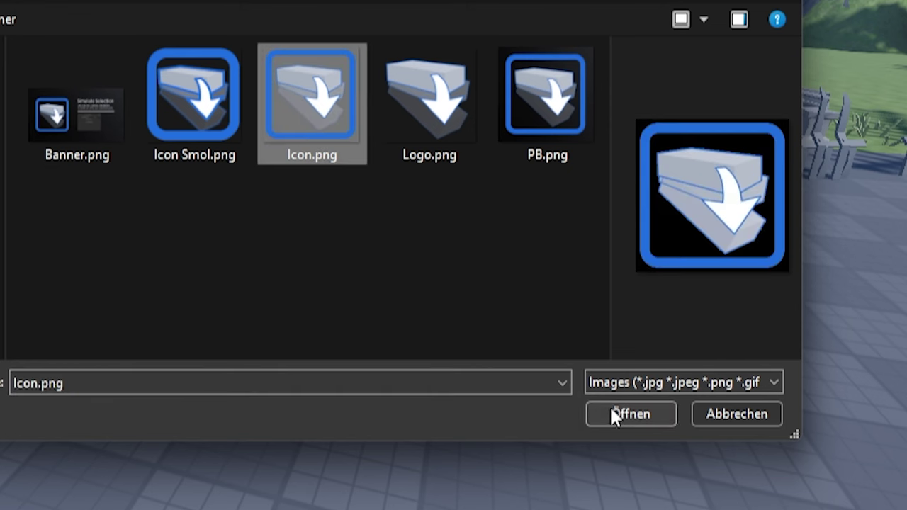
{"action": "left_click", "coordinate": [704, 418]}
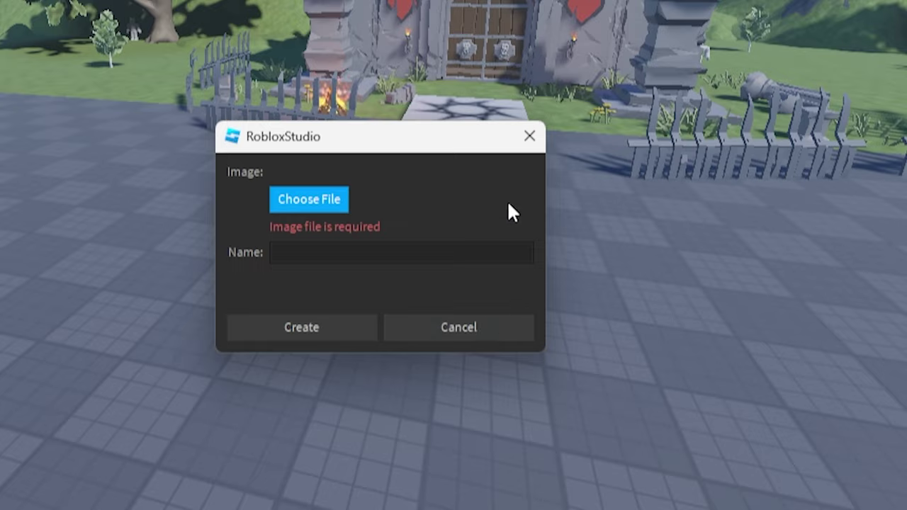
{"action": "left_click", "coordinate": [529, 136]}
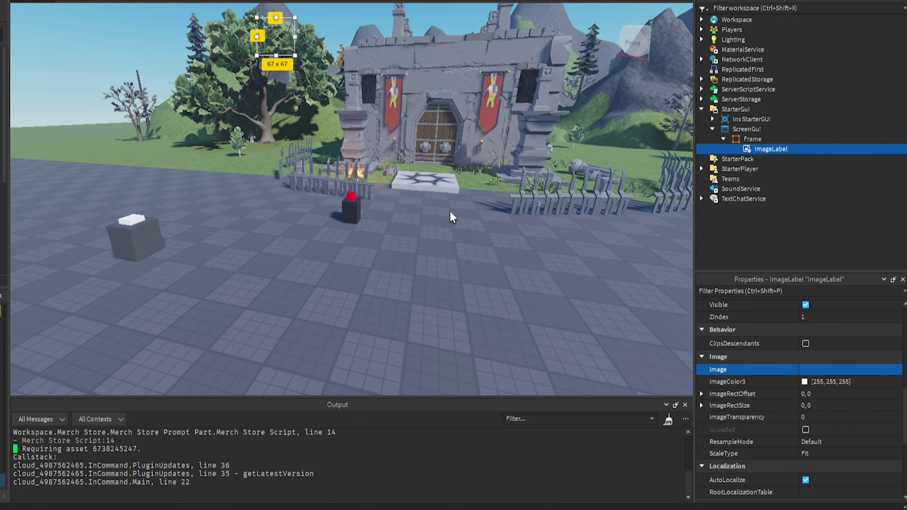
Step: Switch the Toolbox to the Images category and search it for "coin icon"
{"action": "key", "text": "a"}
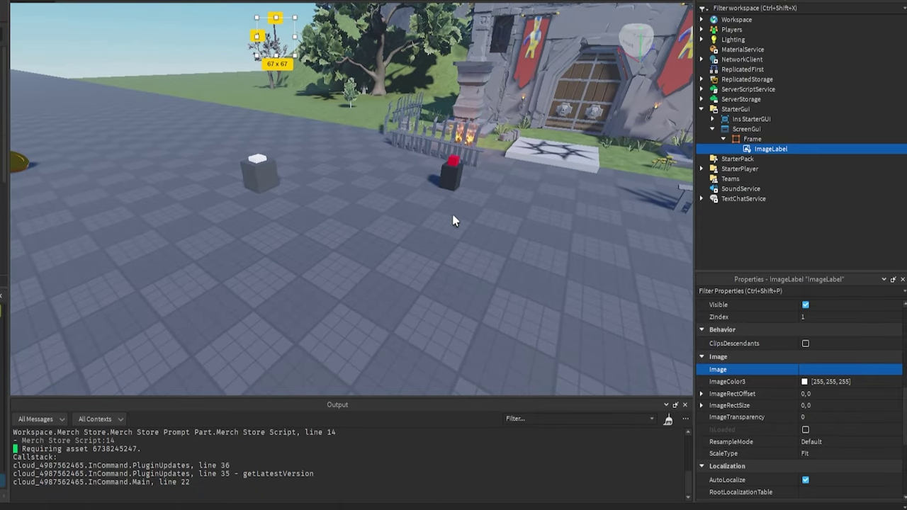
{"action": "key", "text": "a"}
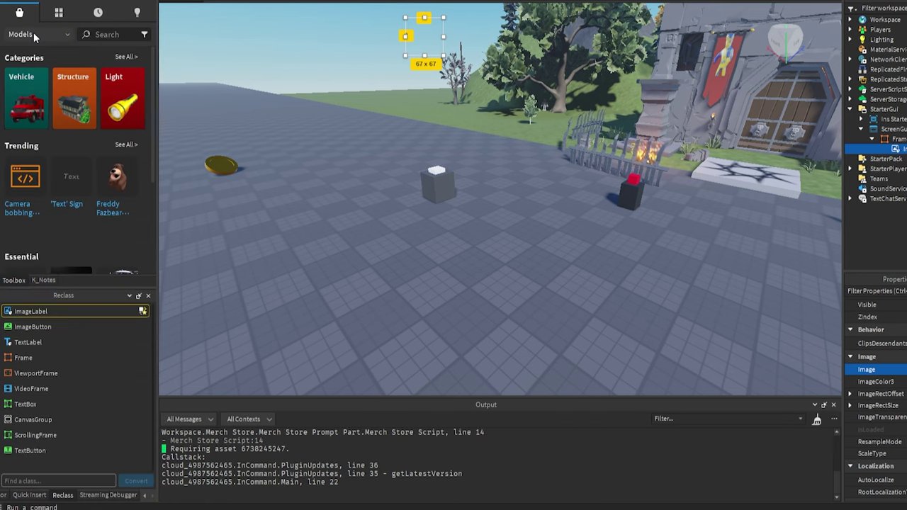
{"action": "left_click", "coordinate": [33, 33]}
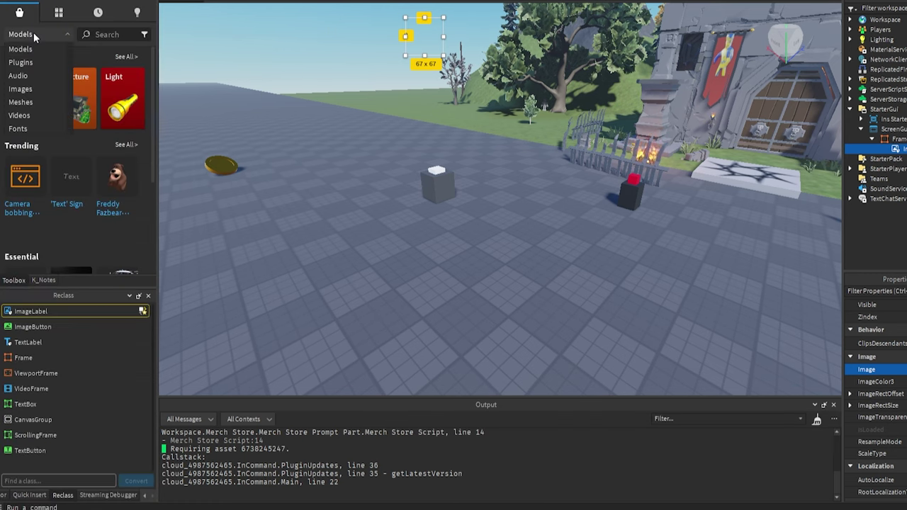
{"action": "left_click", "coordinate": [20, 90]}
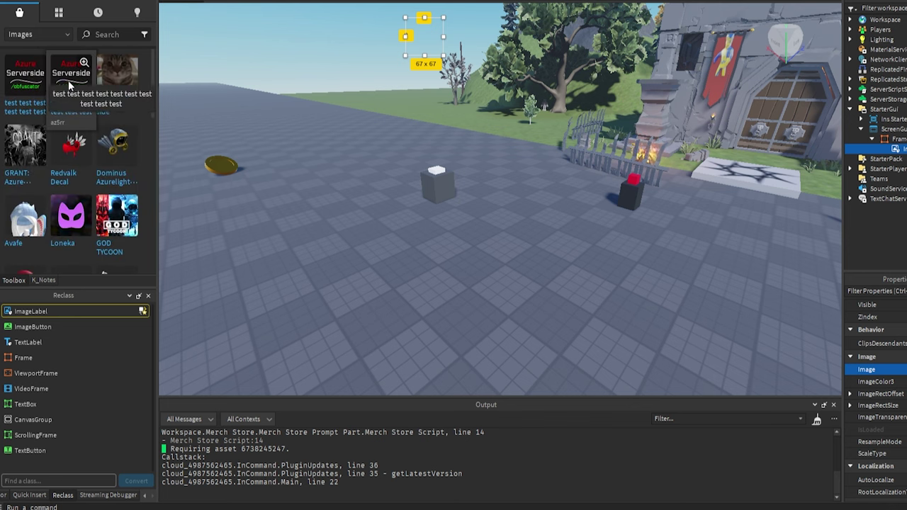
{"action": "scroll", "coordinate": [69, 86], "scroll_direction": "down", "scroll_amount": 3}
{"action": "scroll", "coordinate": [69, 86], "scroll_direction": "down", "scroll_amount": 5}
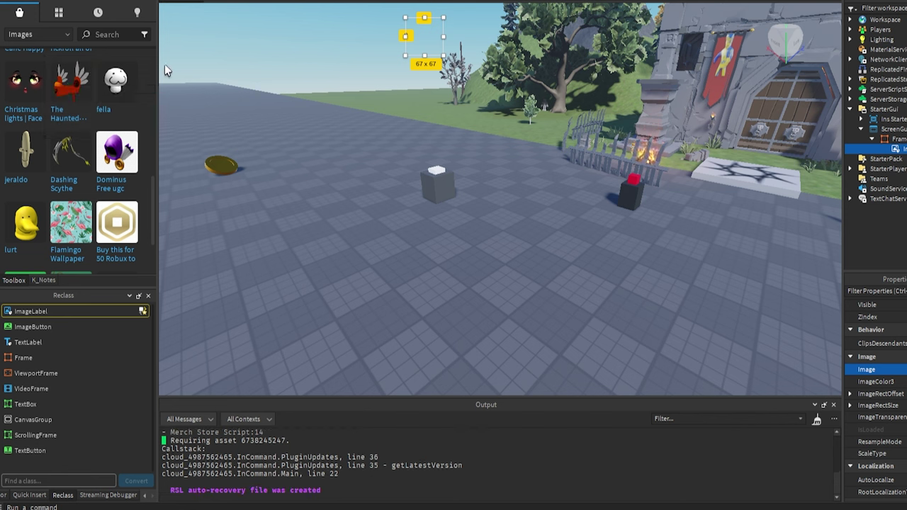
{"action": "left_click", "coordinate": [116, 37]}
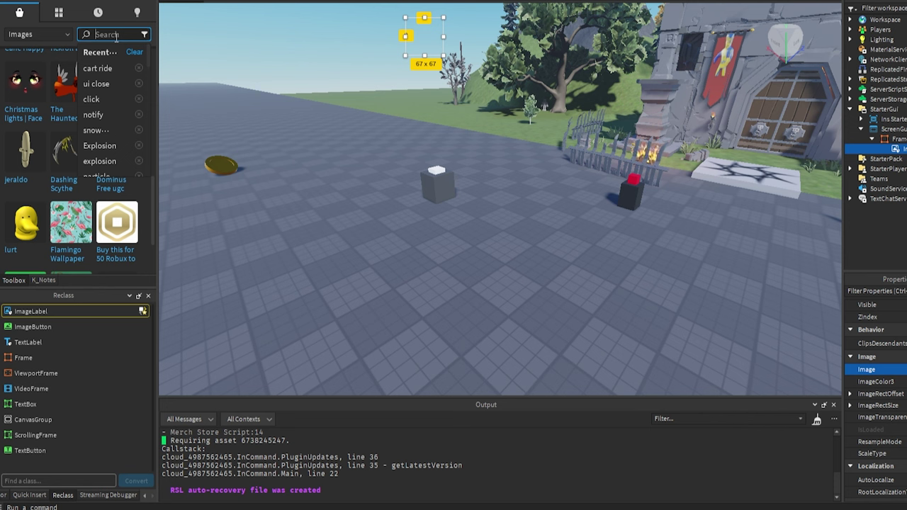
{"action": "type", "text": "coin icon"}
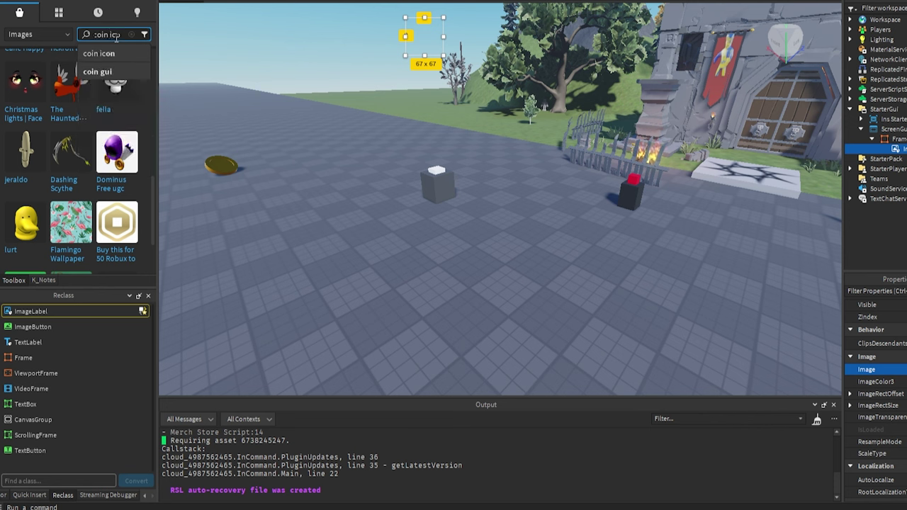
{"action": "key", "text": "Return"}
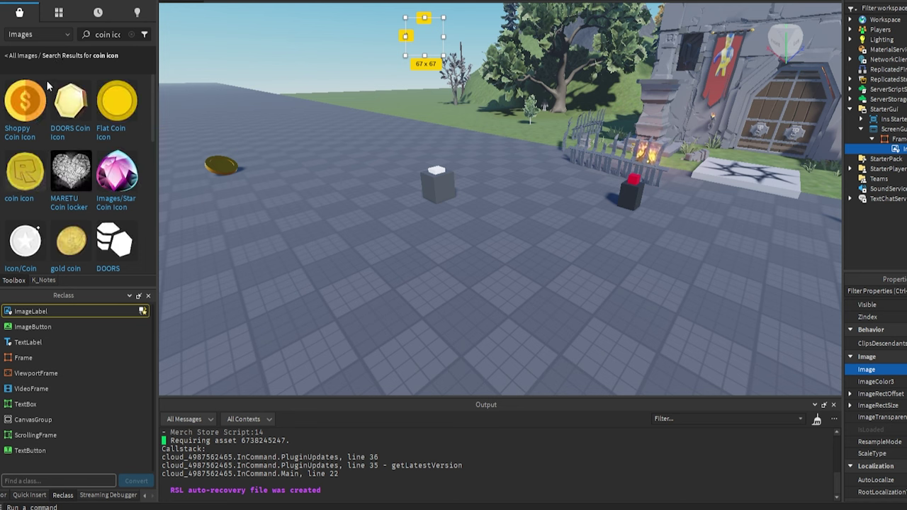
{"action": "scroll", "coordinate": [67, 183], "scroll_direction": "down", "scroll_amount": 5}
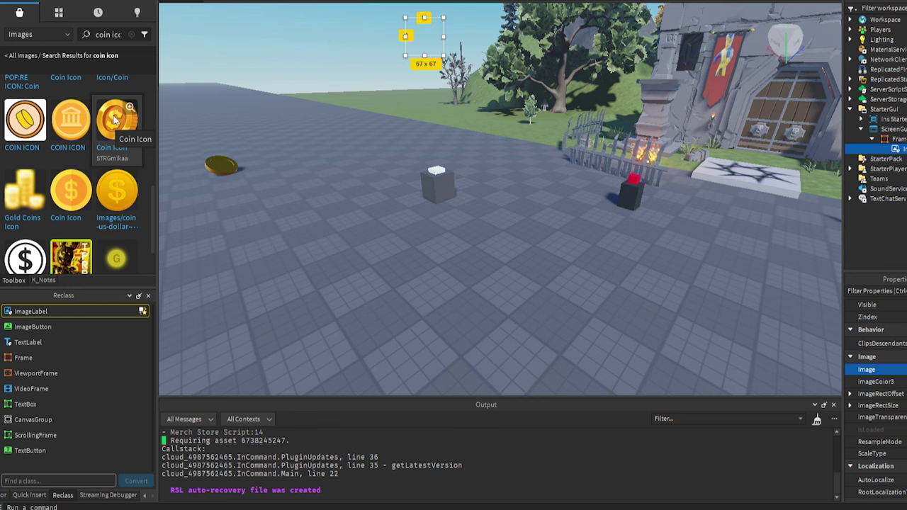
{"action": "right_click", "coordinate": [114, 120]}
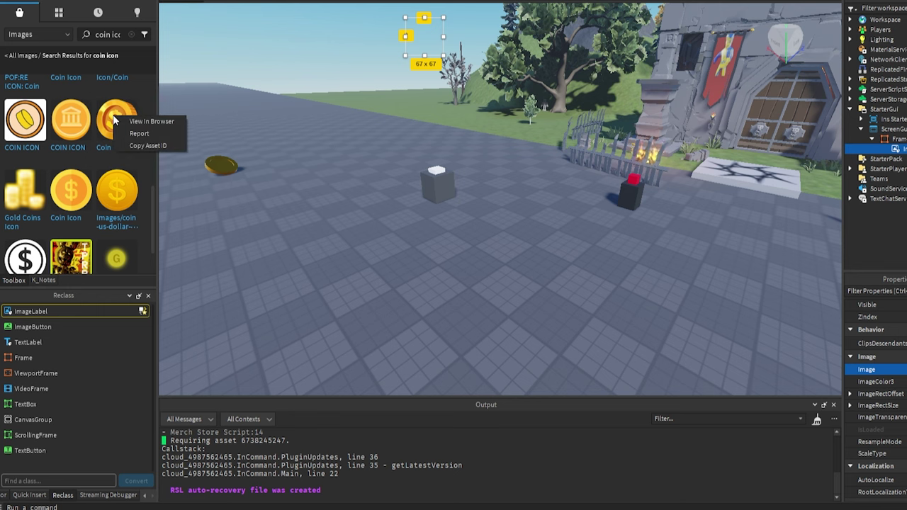
{"action": "left_click", "coordinate": [142, 146]}
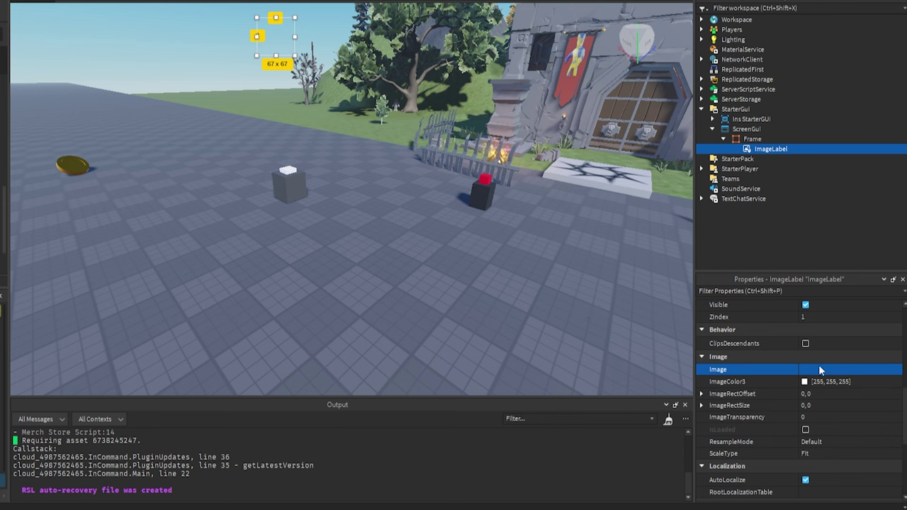
{"action": "left_click", "coordinate": [819, 365]}
{"action": "key", "text": "ctrl+v"}
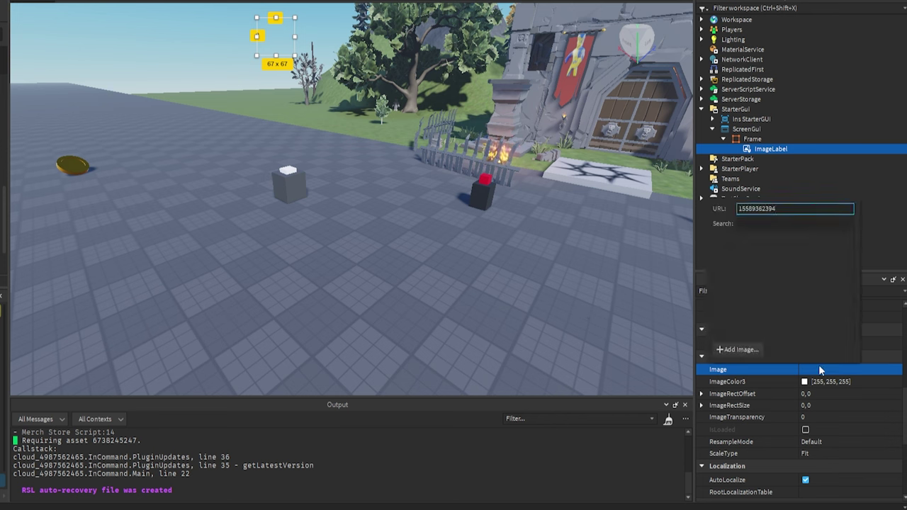
{"action": "key", "text": "Return"}
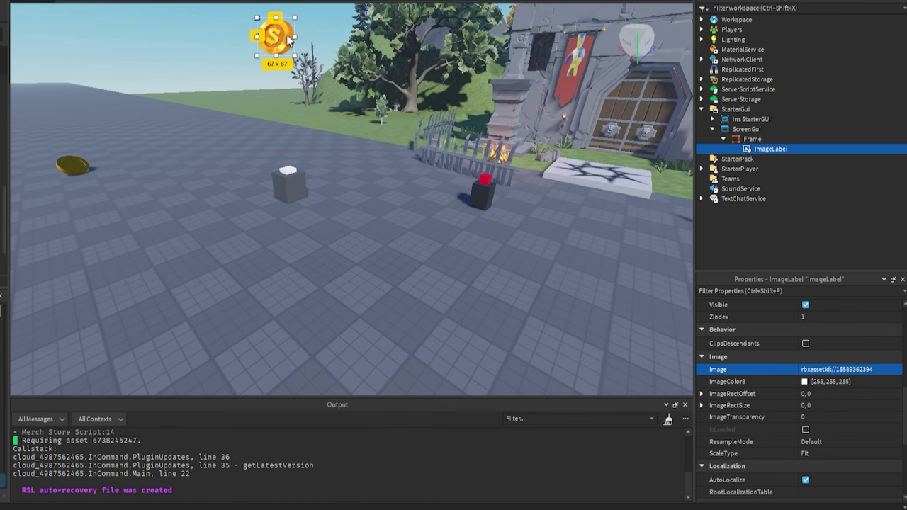
{"action": "left_click", "coordinate": [199, 101]}
{"action": "key", "text": "f"}
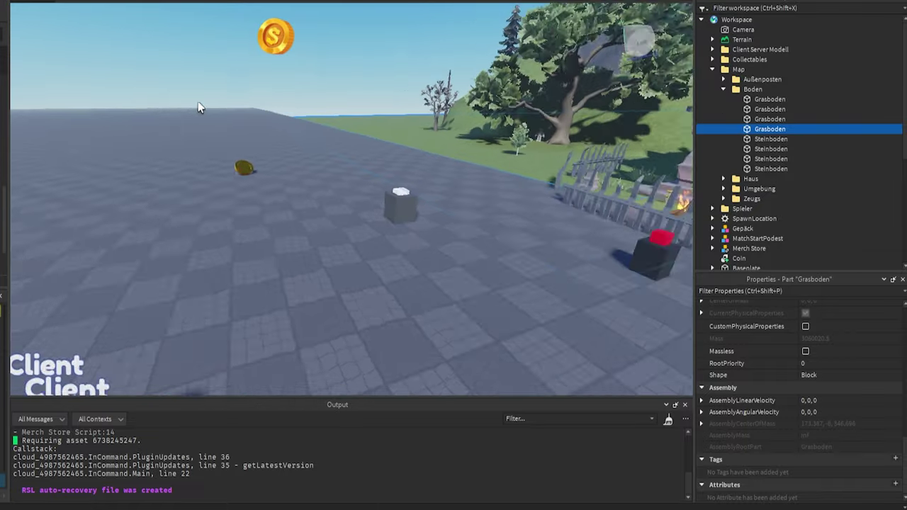
{"action": "key", "text": "ctrl+z"}
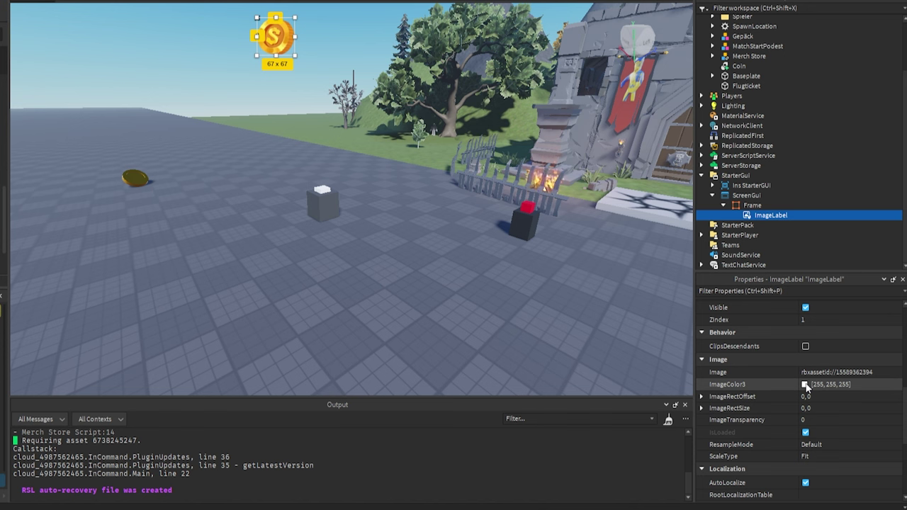
Step: Try different tints, including black, for the ImageLabel's ImageColor3 and return it to white, 255, 255, 255
{"action": "left_click", "coordinate": [805, 385]}
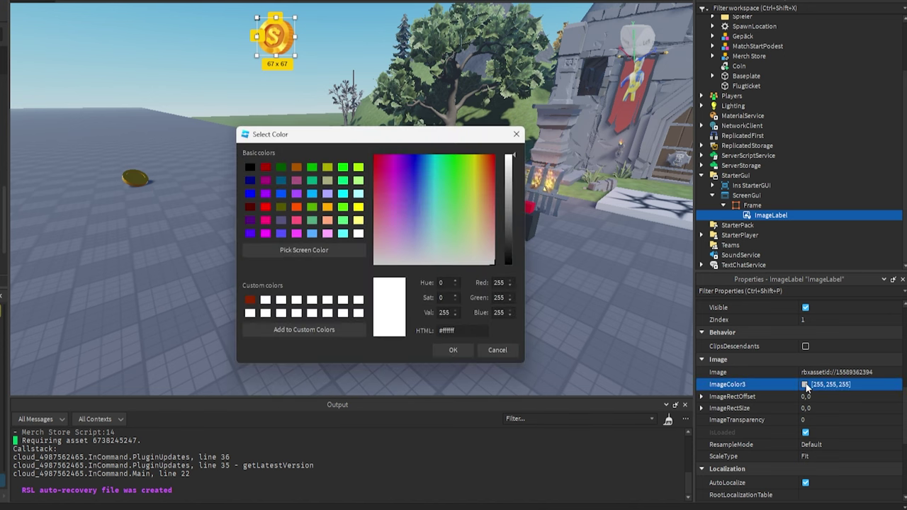
{"action": "left_click_drag", "start_coordinate": [490, 166], "coordinate": [451, 275]}
{"action": "left_click_drag", "start_coordinate": [509, 213], "coordinate": [507, 282]}
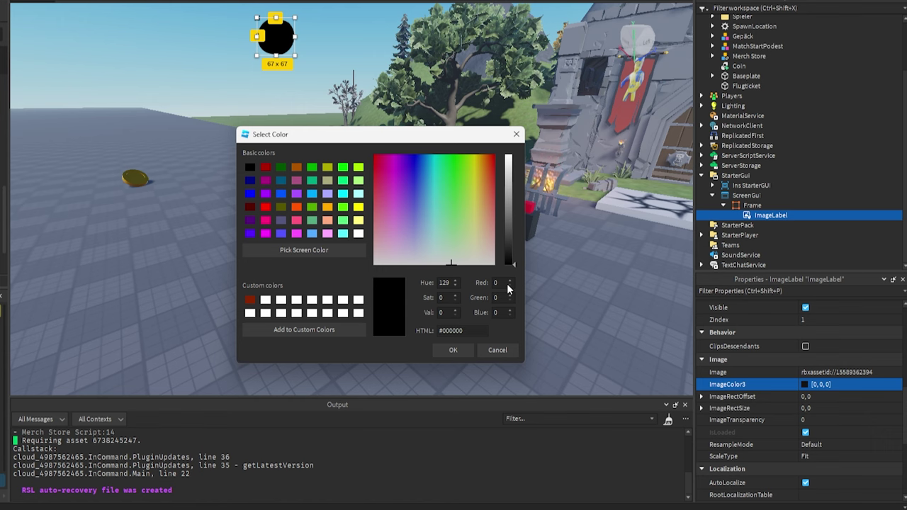
{"action": "left_click_drag", "start_coordinate": [389, 164], "coordinate": [457, 293]}
{"action": "left_click", "coordinate": [452, 349]}
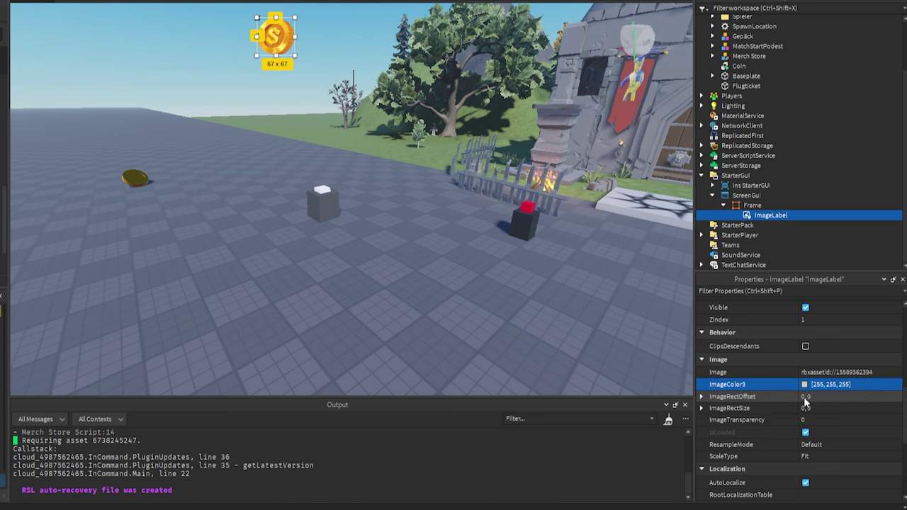
{"action": "left_click", "coordinate": [806, 397]}
{"action": "key", "text": "ctrl+v"}
{"action": "left_click", "coordinate": [727, 384]}
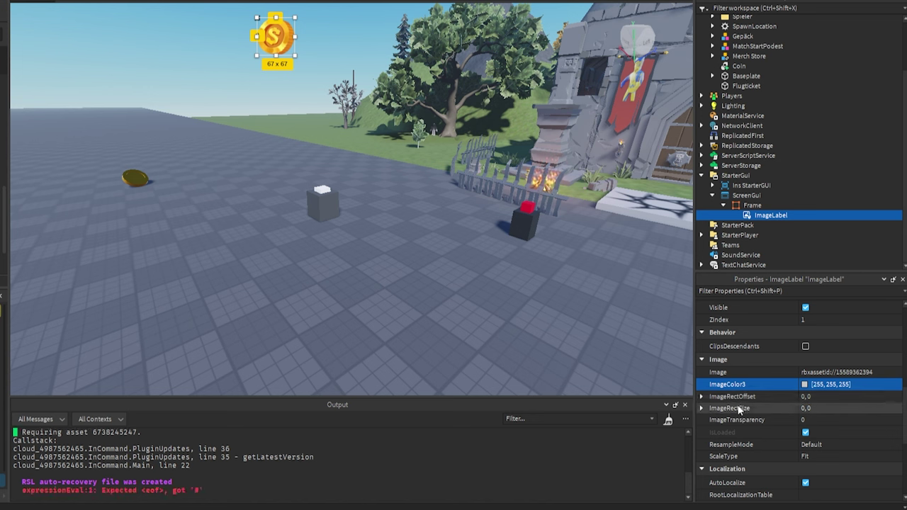
{"action": "left_click_drag", "start_coordinate": [295, 55], "coordinate": [295, 76]}
{"action": "key", "text": "ctrl+z"}
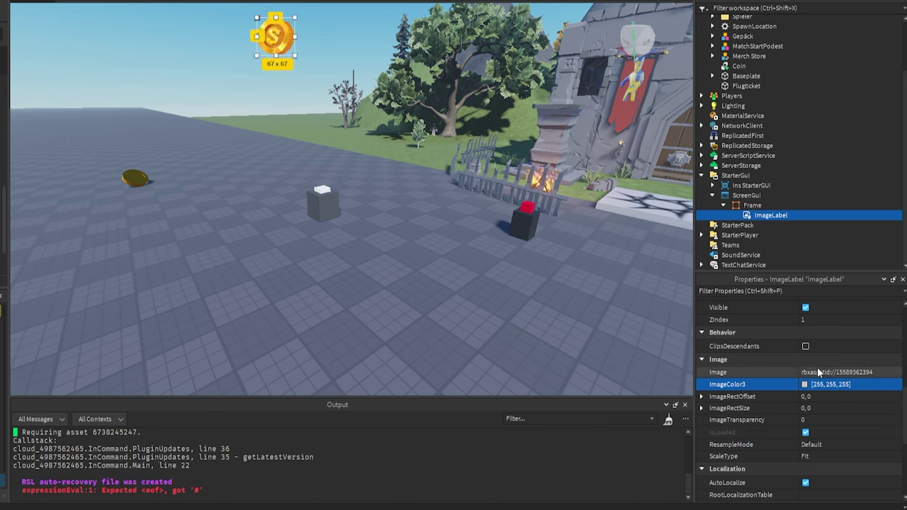
Step: Try out the ImageTransparency setting on the coin image and leave it at 0
{"action": "left_click", "coordinate": [816, 419]}
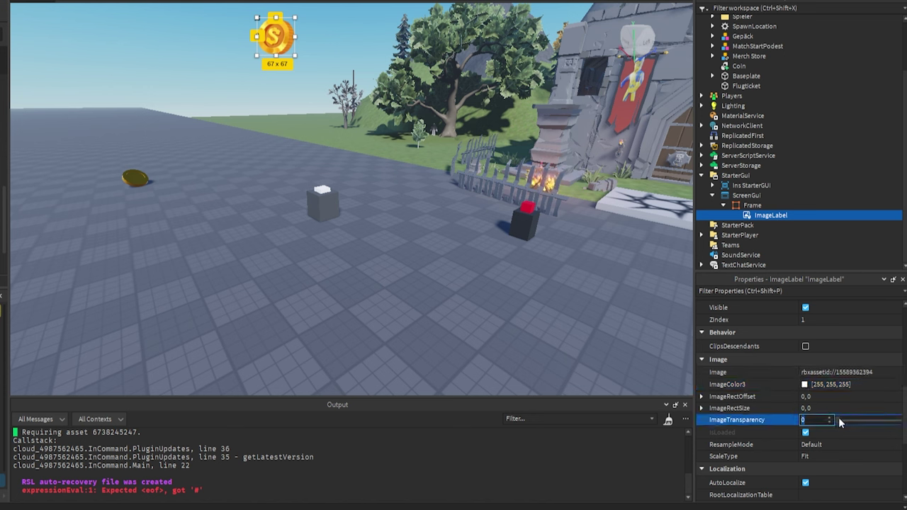
{"action": "mouse_move", "coordinate": [839, 422]}
{"action": "left_mouse_down"}
{"action": "mouse_move", "coordinate": [898, 423]}
{"action": "mouse_move", "coordinate": [845, 425]}
{"action": "left_mouse_up"}
{"action": "left_click", "coordinate": [794, 419]}
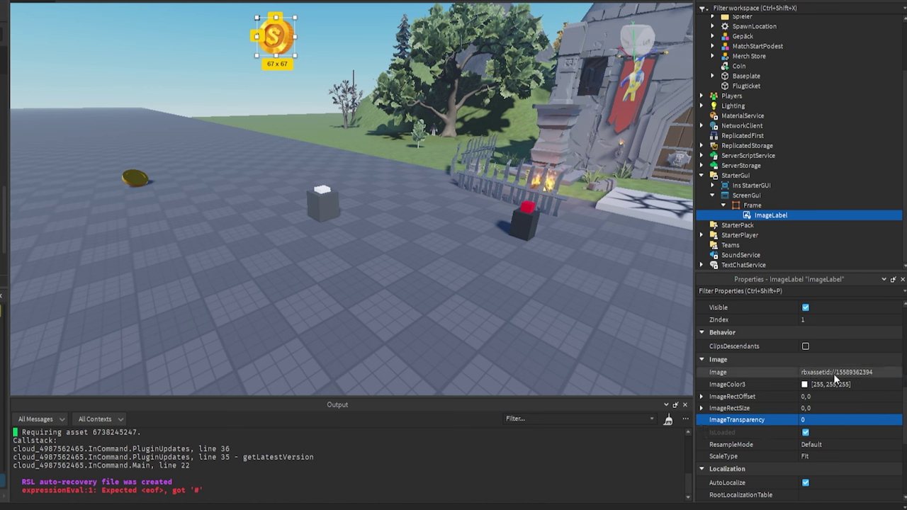
Step: Enlarge the ImageLabel to about 562 x 562 to try the Pixelated ResampleMode, and undo both the resizing and the mode change
{"action": "left_click", "coordinate": [818, 444]}
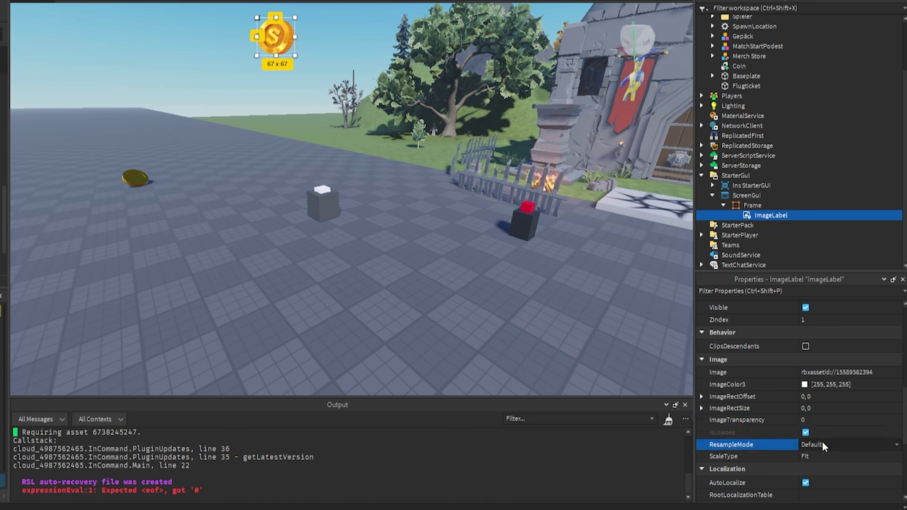
{"action": "left_click_drag", "start_coordinate": [296, 57], "coordinate": [559, 322]}
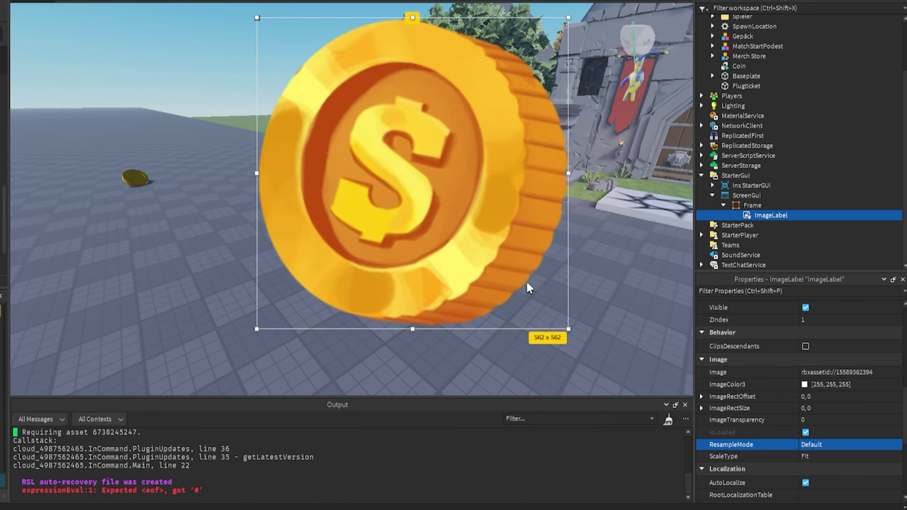
{"action": "left_click", "coordinate": [835, 444]}
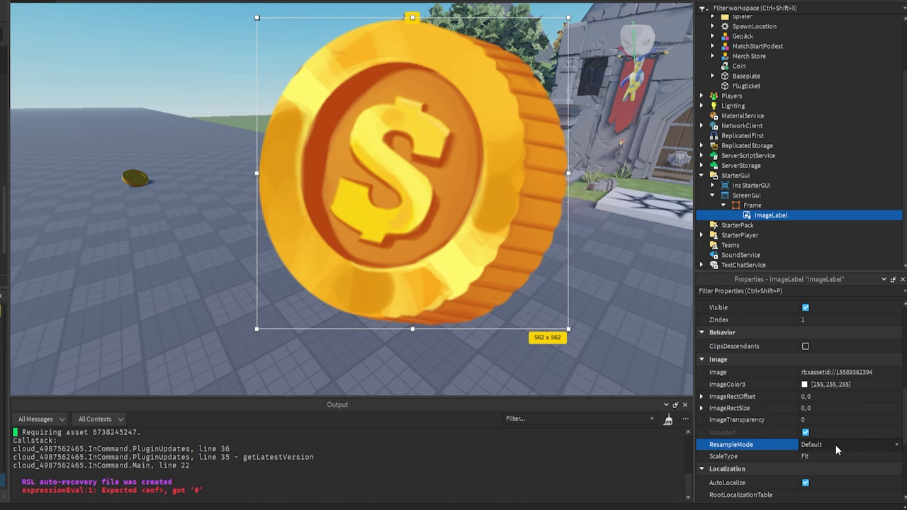
{"action": "left_click", "coordinate": [833, 447]}
{"action": "left_click", "coordinate": [820, 462]}
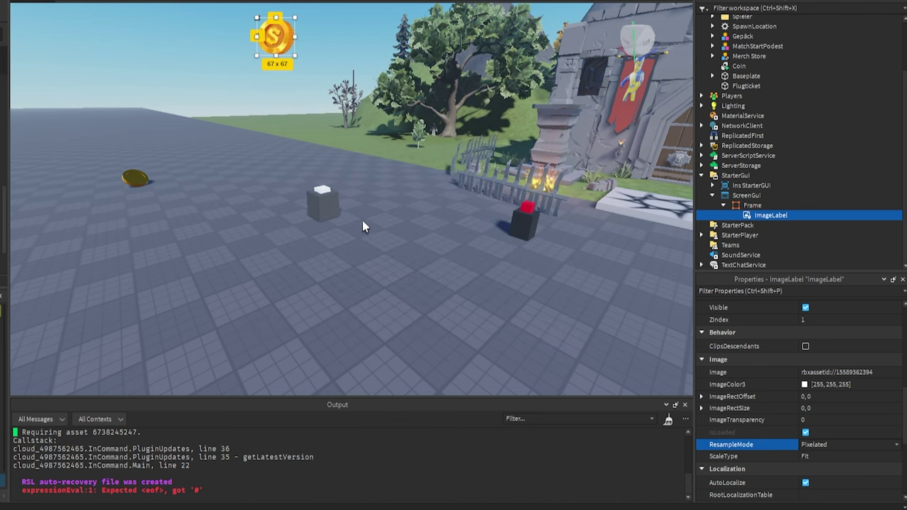
{"action": "key", "text": "ctrl+z"}
{"action": "scroll", "coordinate": [362, 221], "scroll_direction": "down", "scroll_amount": 5}
{"action": "scroll", "coordinate": [361, 225], "scroll_direction": "up", "scroll_amount": 1}
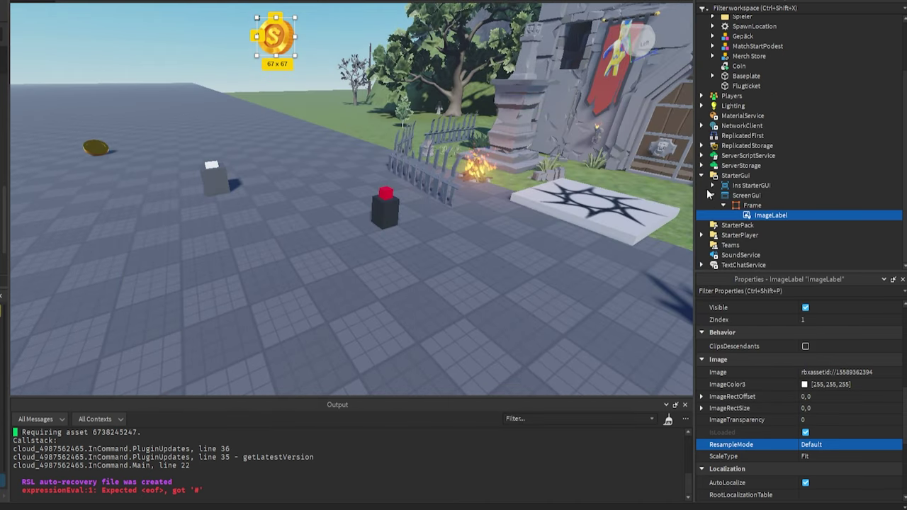
{"action": "key", "text": "ctrl+d"}
{"action": "left_click_drag", "start_coordinate": [276, 37], "coordinate": [364, 43]}
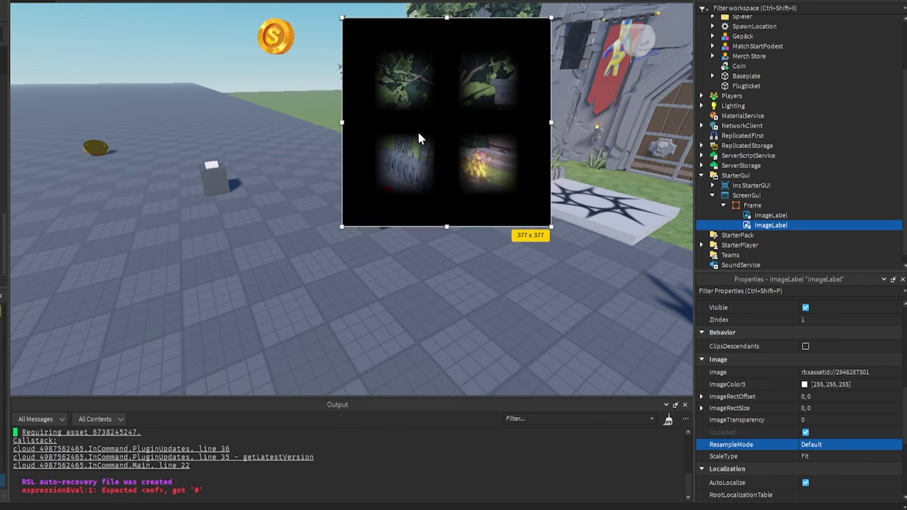
{"action": "left_click", "coordinate": [547, 225]}
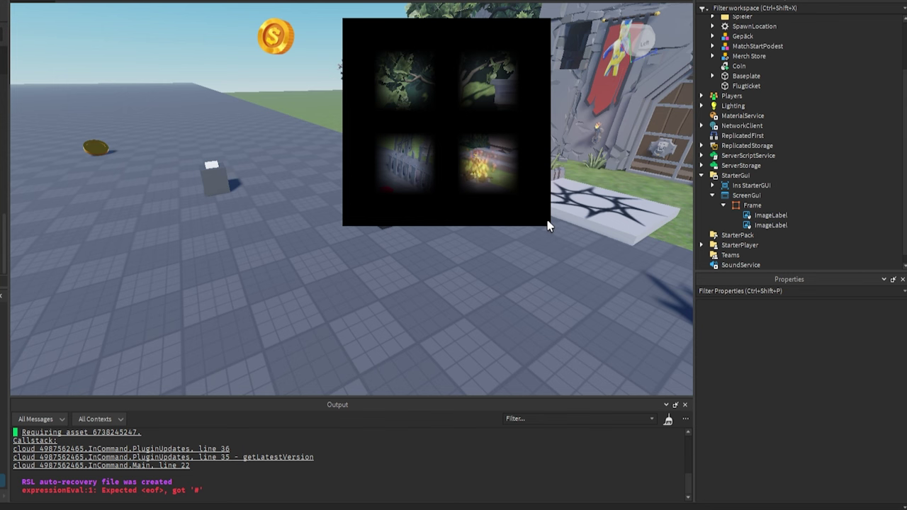
{"action": "left_click", "coordinate": [547, 226]}
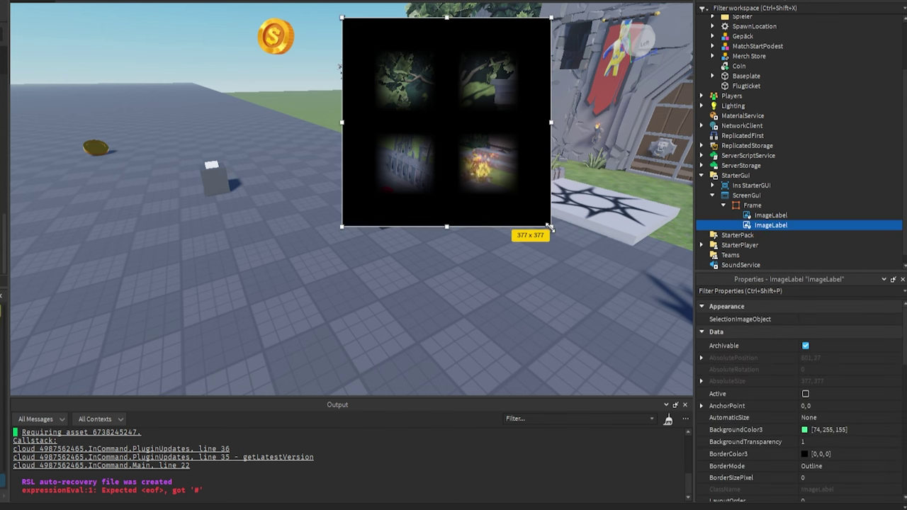
{"action": "left_click_drag", "start_coordinate": [547, 225], "coordinate": [599, 274]}
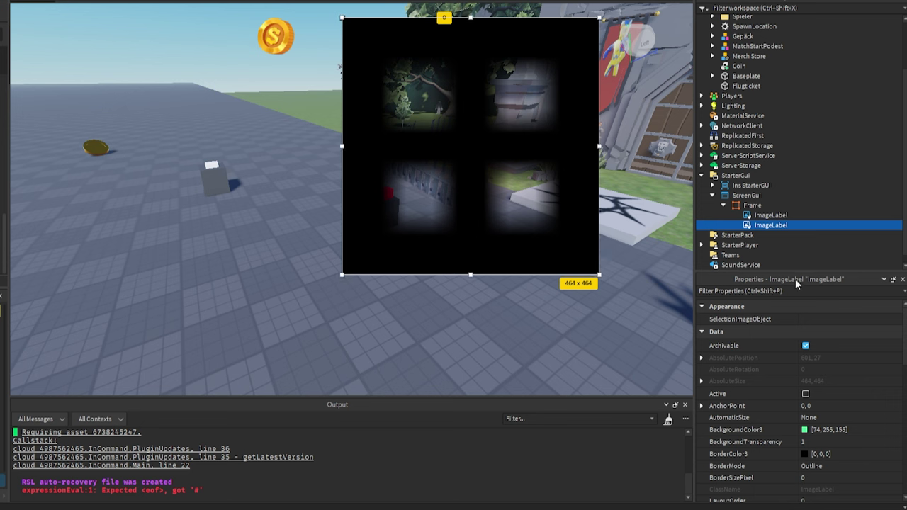
Step: Try the Pixelated ResampleMode on the duplicate ImageLabel and return it to Default
{"action": "scroll", "coordinate": [773, 382], "scroll_direction": "down", "scroll_amount": 4}
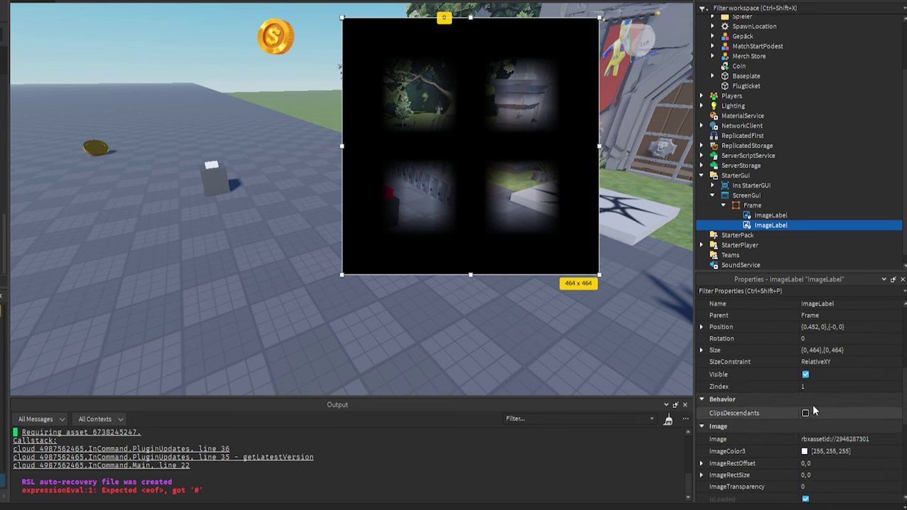
{"action": "scroll", "coordinate": [813, 404], "scroll_direction": "down", "scroll_amount": 7}
{"action": "scroll", "coordinate": [806, 401], "scroll_direction": "up", "scroll_amount": 4}
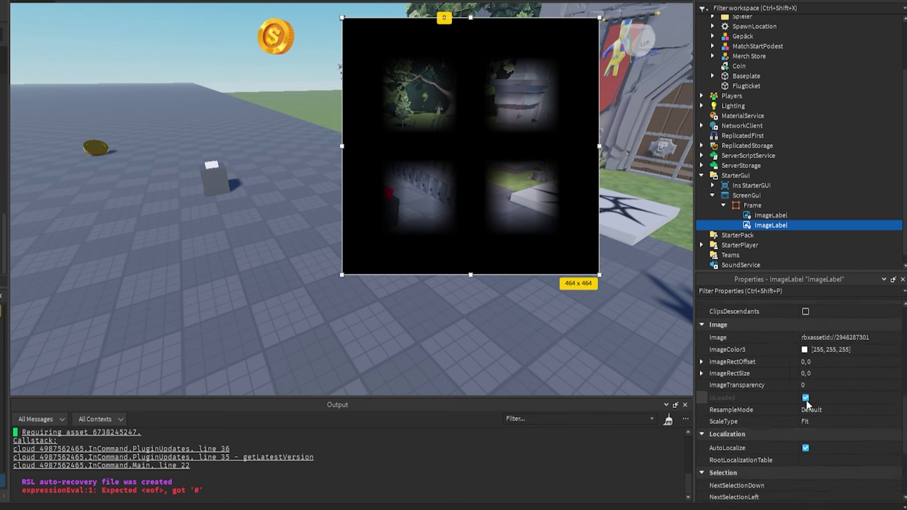
{"action": "scroll", "coordinate": [806, 402], "scroll_direction": "up", "scroll_amount": 1}
{"action": "left_click", "coordinate": [812, 445]}
{"action": "left_click", "coordinate": [814, 444]}
{"action": "left_click", "coordinate": [814, 464]}
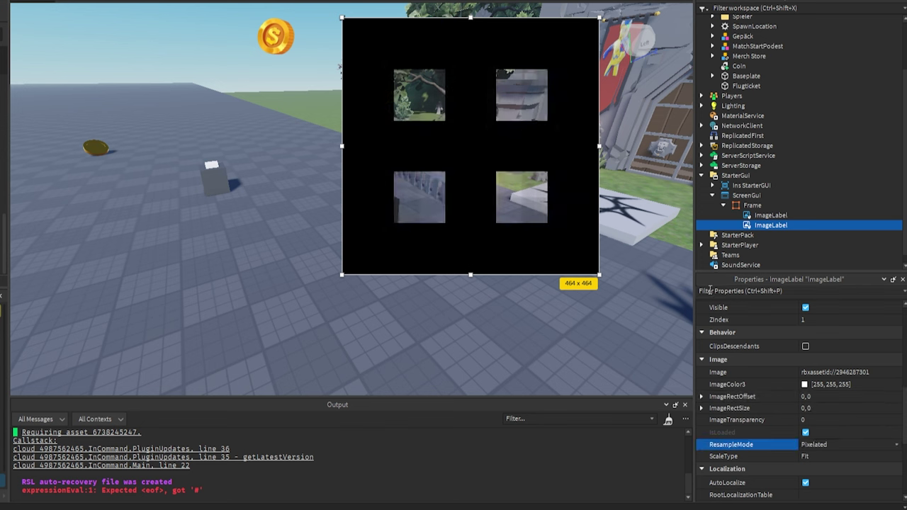
{"action": "left_click", "coordinate": [820, 444]}
{"action": "left_click", "coordinate": [813, 455]}
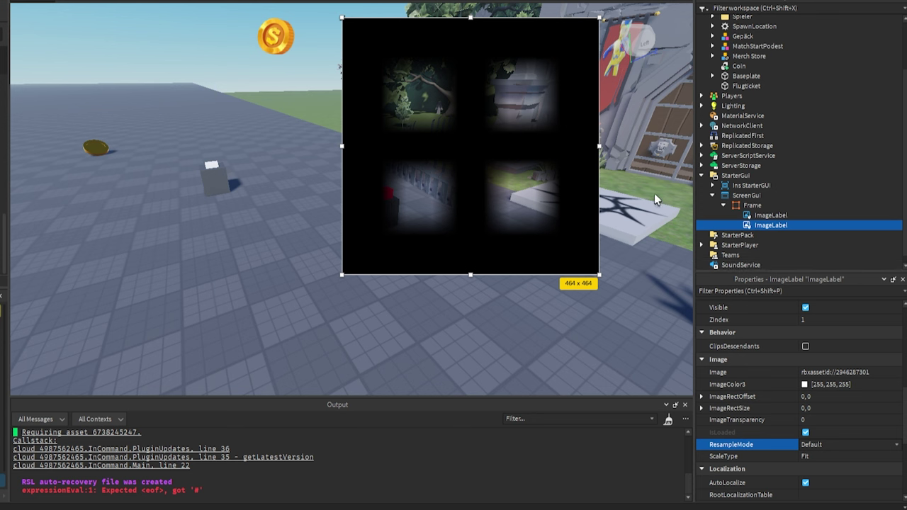
Step: Resize the duplicate ImageLabel to a wide rectangle of about 730 x 290 and set its ResampleMode to Pixelated
{"action": "left_click", "coordinate": [828, 455]}
{"action": "left_click", "coordinate": [828, 455]}
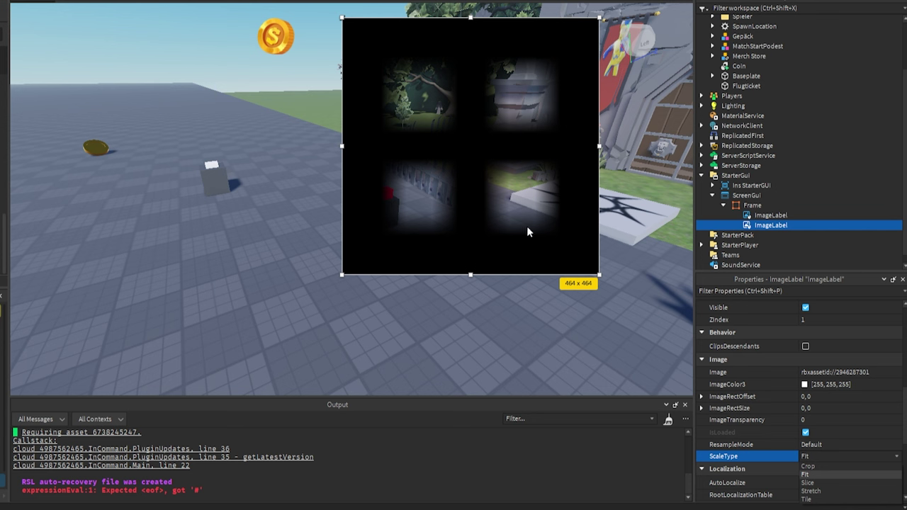
{"action": "left_click", "coordinate": [765, 225]}
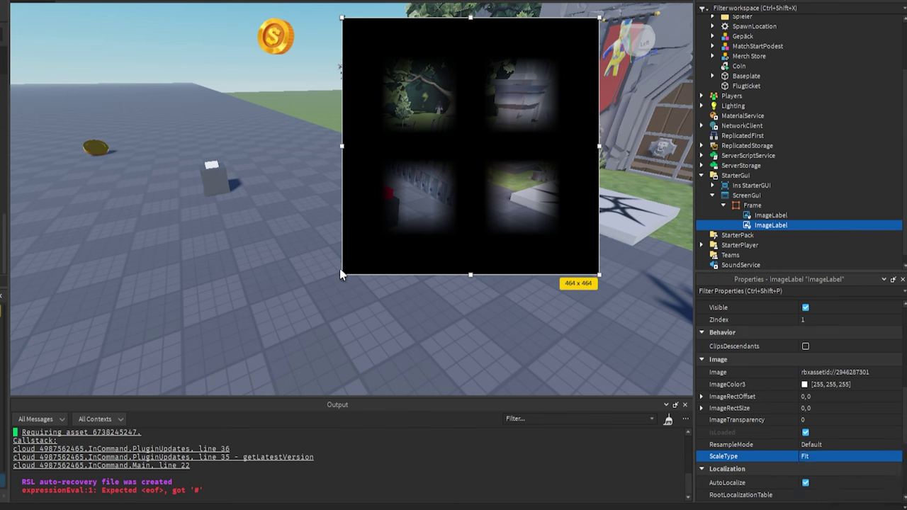
{"action": "left_click_drag", "start_coordinate": [339, 276], "coordinate": [193, 179]}
{"action": "left_click", "coordinate": [811, 444]}
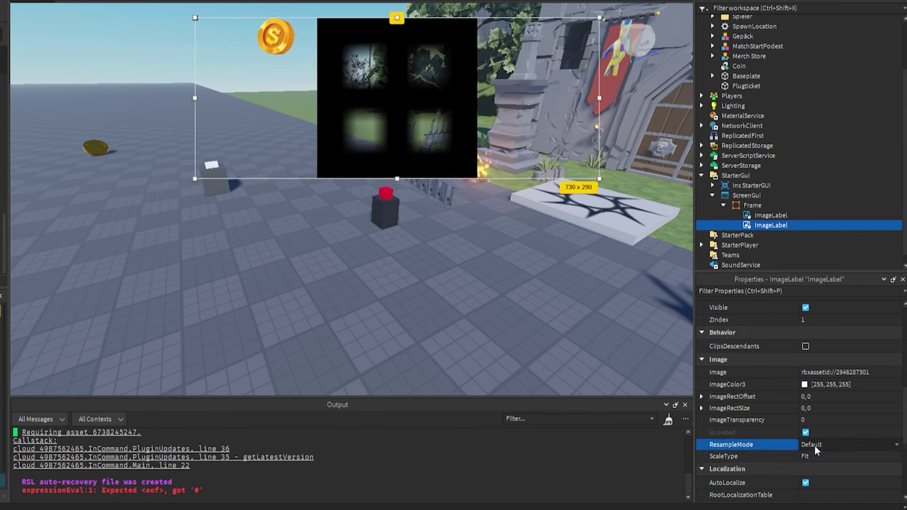
{"action": "left_click", "coordinate": [814, 462]}
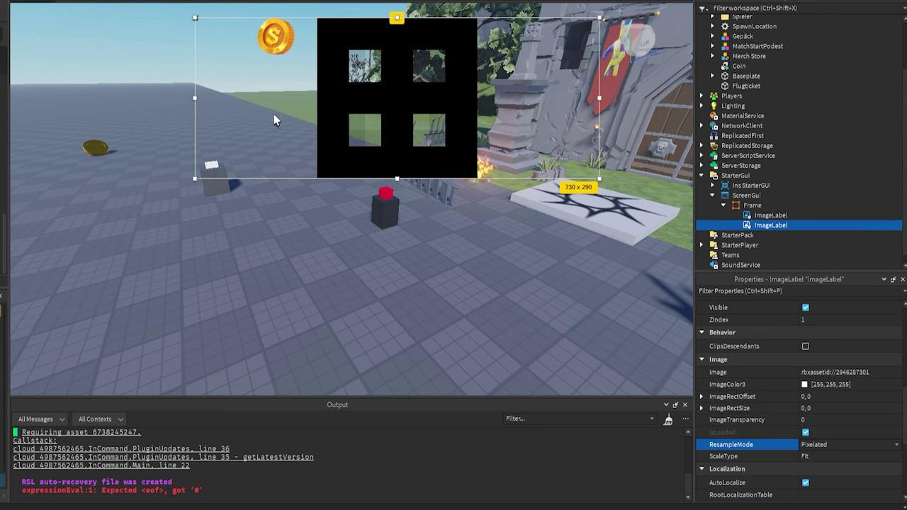
Step: Try the Stretch and Crop options for the duplicate ImageLabel's ScaleType
{"action": "left_click", "coordinate": [812, 460]}
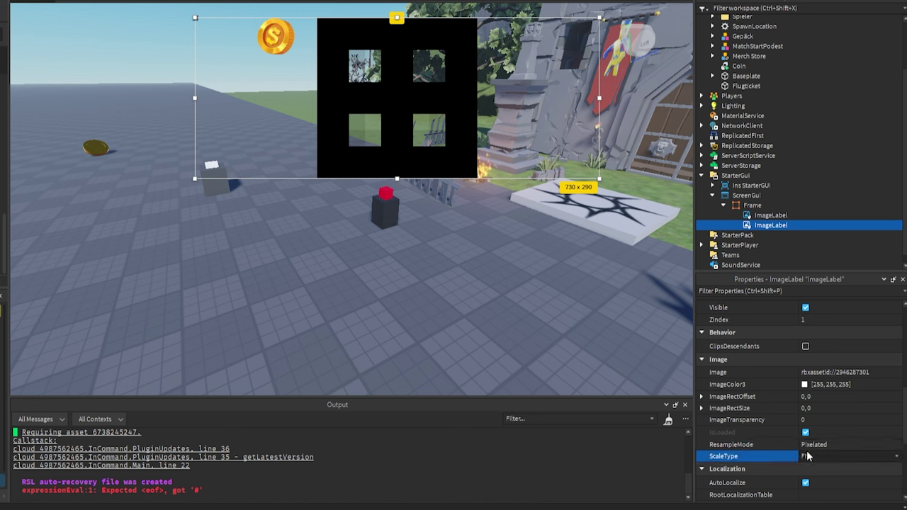
{"action": "left_click", "coordinate": [810, 491]}
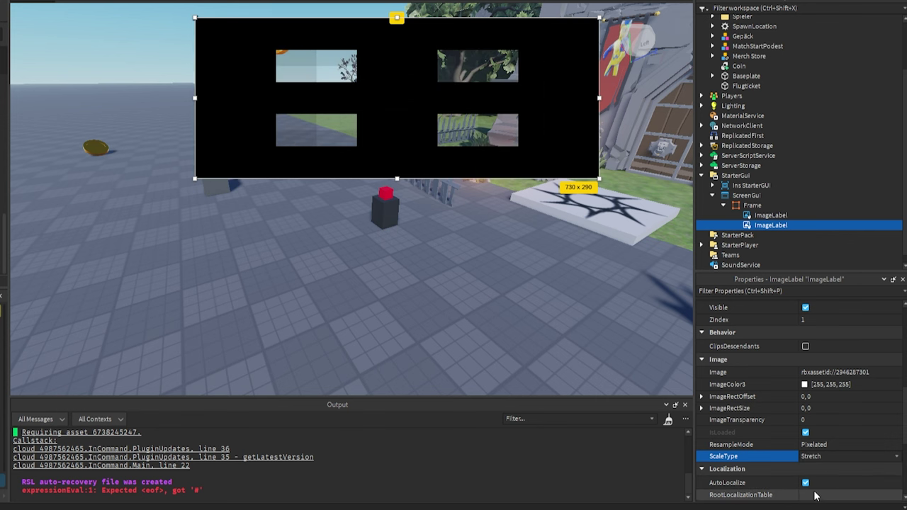
{"action": "left_click", "coordinate": [813, 457]}
{"action": "left_click", "coordinate": [812, 461]}
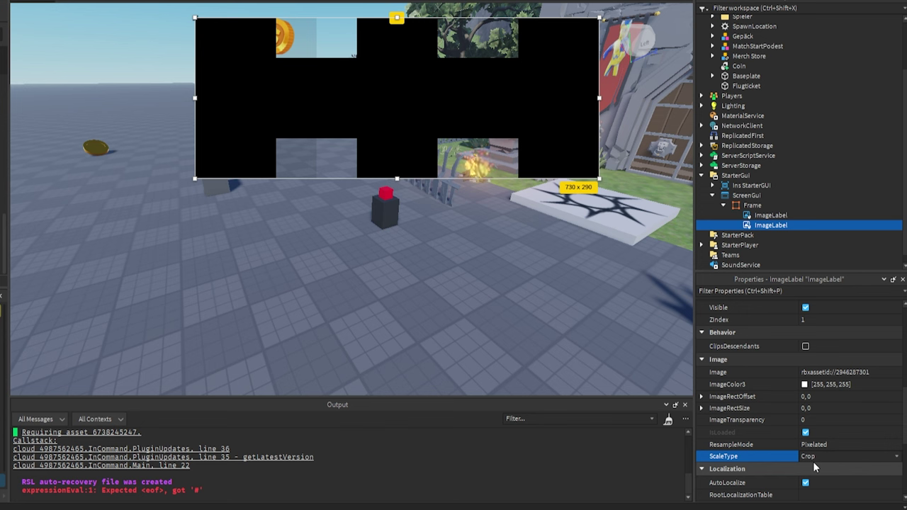
{"action": "left_click", "coordinate": [813, 461]}
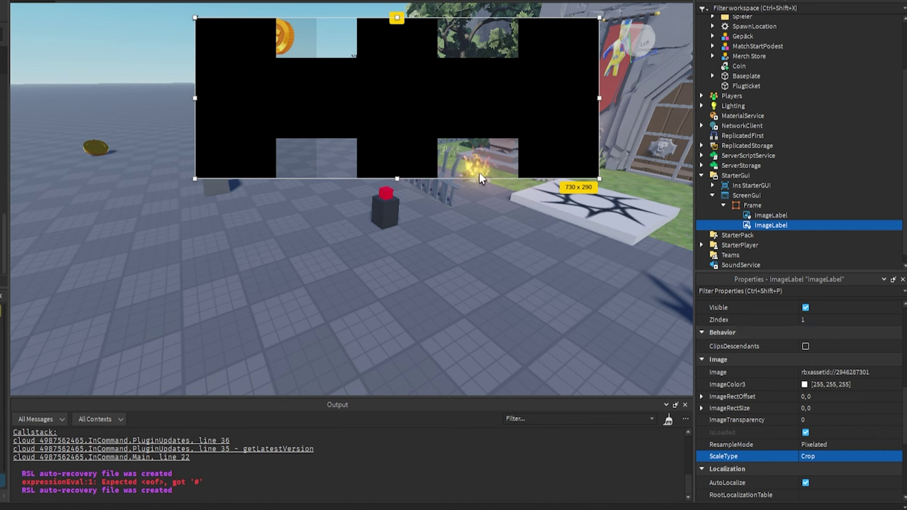
Step: Try the Tile ScaleType with the duplicate ImageLabel resized to about 731 x 354, and return the ScaleType to Fit
{"action": "left_click", "coordinate": [824, 452]}
{"action": "left_click", "coordinate": [867, 481]}
{"action": "left_click_drag", "start_coordinate": [599, 178], "coordinate": [600, 214]}
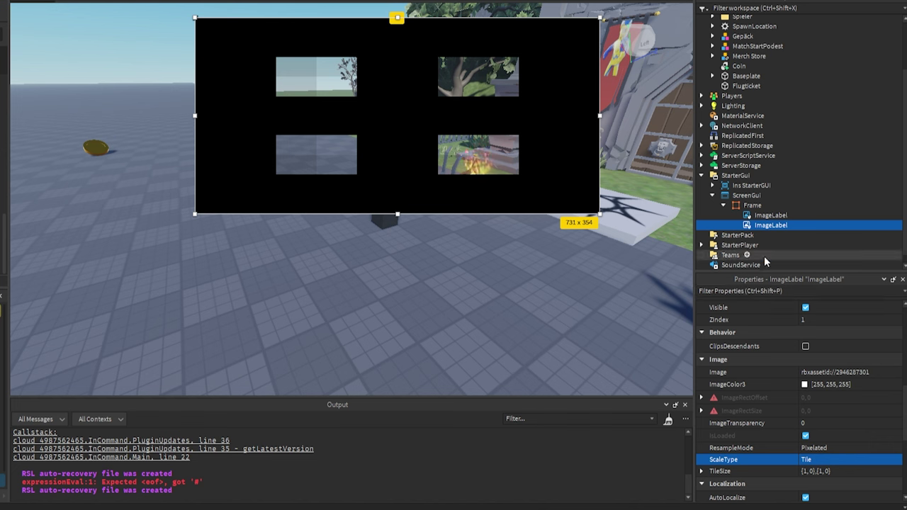
{"action": "mouse_move", "coordinate": [768, 227]}
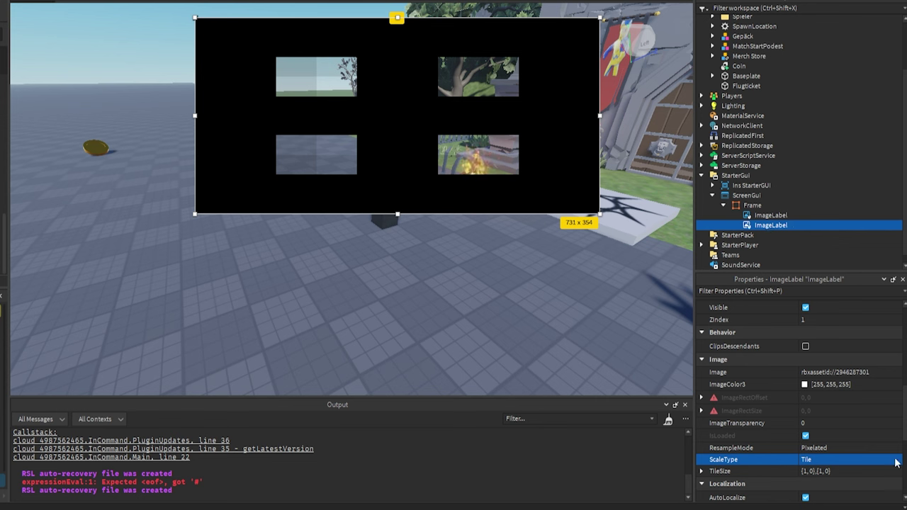
{"action": "left_click", "coordinate": [820, 460]}
{"action": "left_click", "coordinate": [815, 482]}
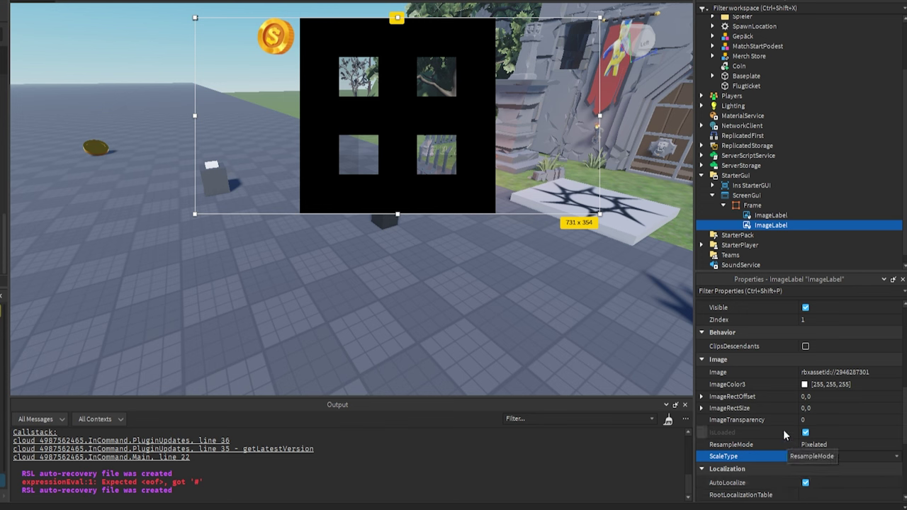
Step: Delete the duplicate ImageLabel from the Frame
{"action": "scroll", "coordinate": [779, 431], "scroll_direction": "down", "scroll_amount": 2}
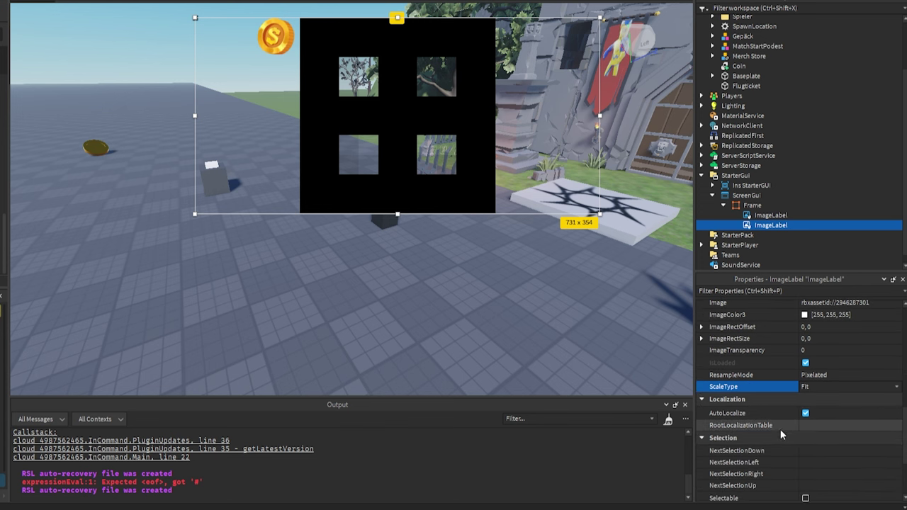
{"action": "scroll", "coordinate": [778, 376], "scroll_direction": "up", "scroll_amount": 2}
{"action": "scroll", "coordinate": [794, 409], "scroll_direction": "down", "scroll_amount": 2}
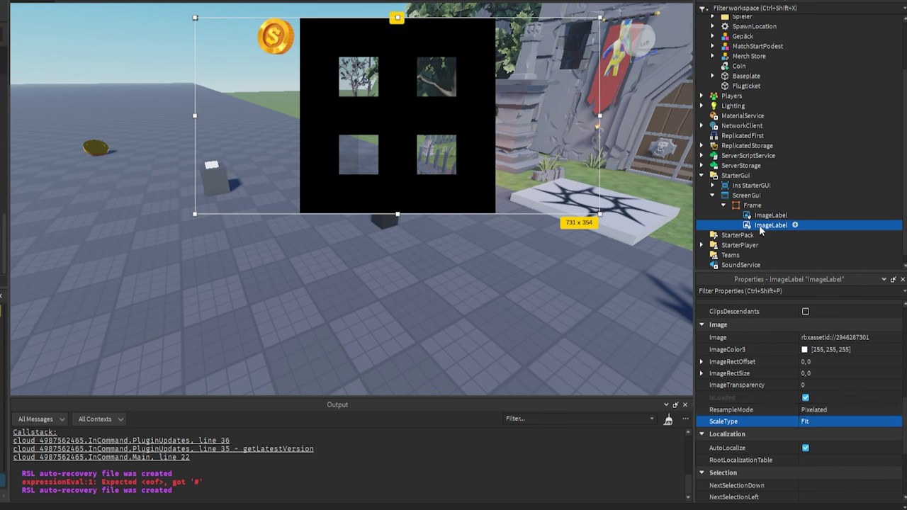
{"action": "key", "text": "Delete"}
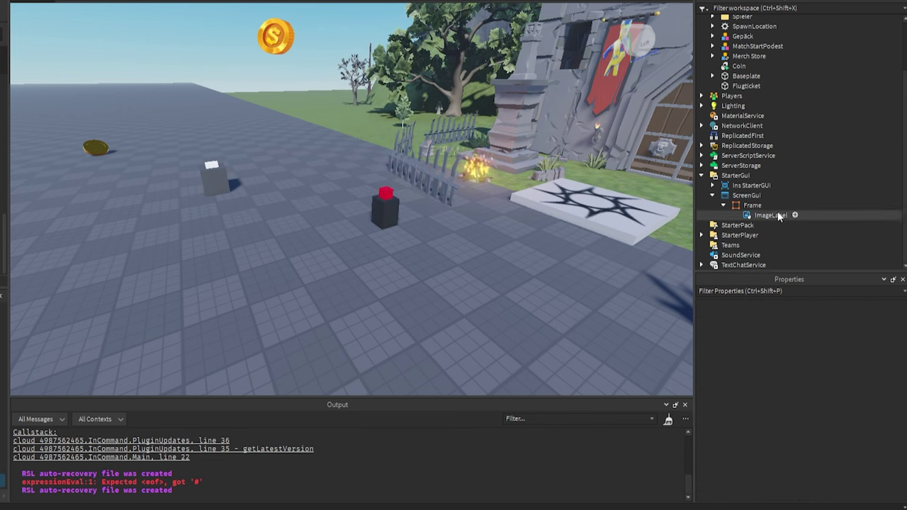
Step: Add a TextLabel to the Frame and place it just right of the coin image, sized about 243 x 50
{"action": "left_click", "coordinate": [770, 205]}
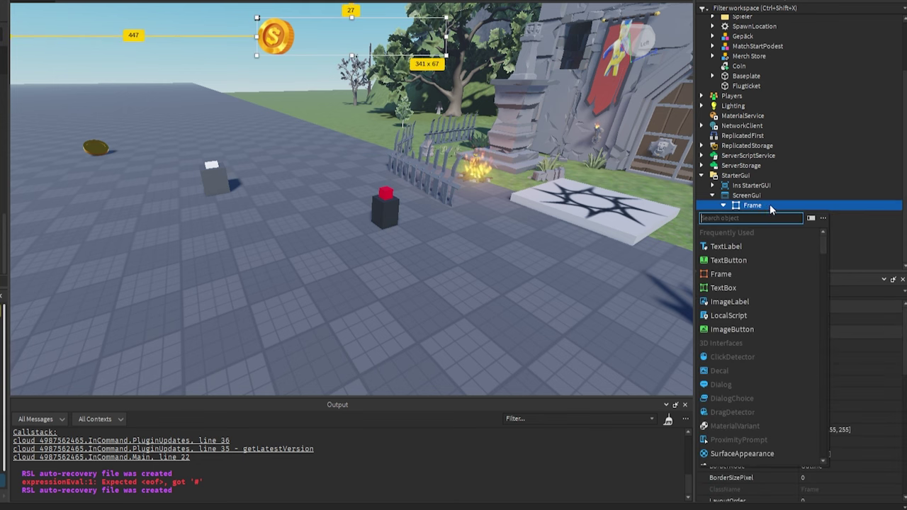
{"action": "left_click", "coordinate": [766, 243]}
{"action": "left_click", "coordinate": [769, 214]}
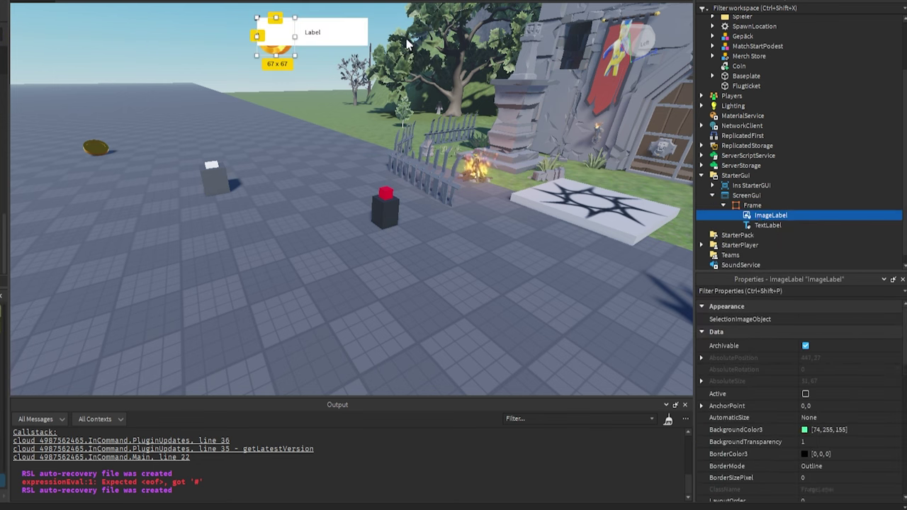
{"action": "left_click", "coordinate": [773, 225]}
{"action": "left_click_drag", "start_coordinate": [327, 33], "coordinate": [442, 36]}
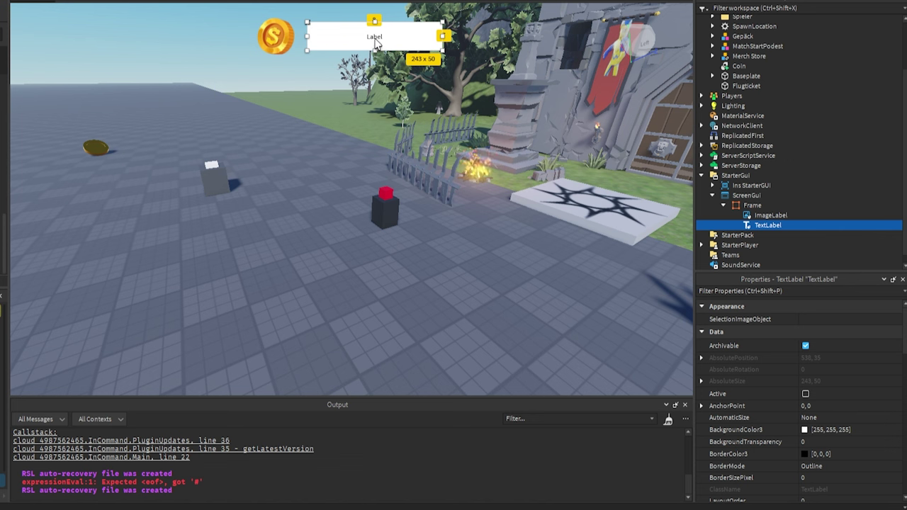
Step: Set the TextLabel's Text to "1.000.000 Coins"
{"action": "scroll", "coordinate": [772, 392], "scroll_direction": "down", "scroll_amount": 3}
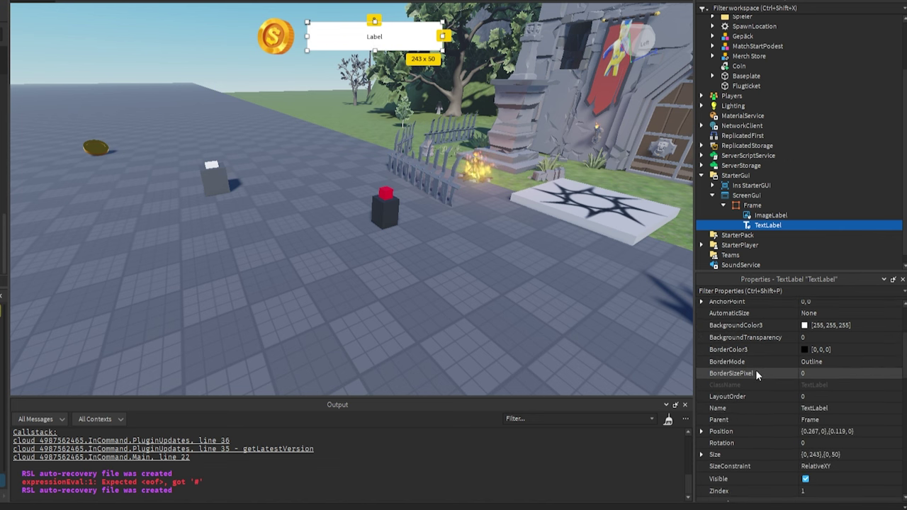
{"action": "scroll", "coordinate": [763, 366], "scroll_direction": "down", "scroll_amount": 8}
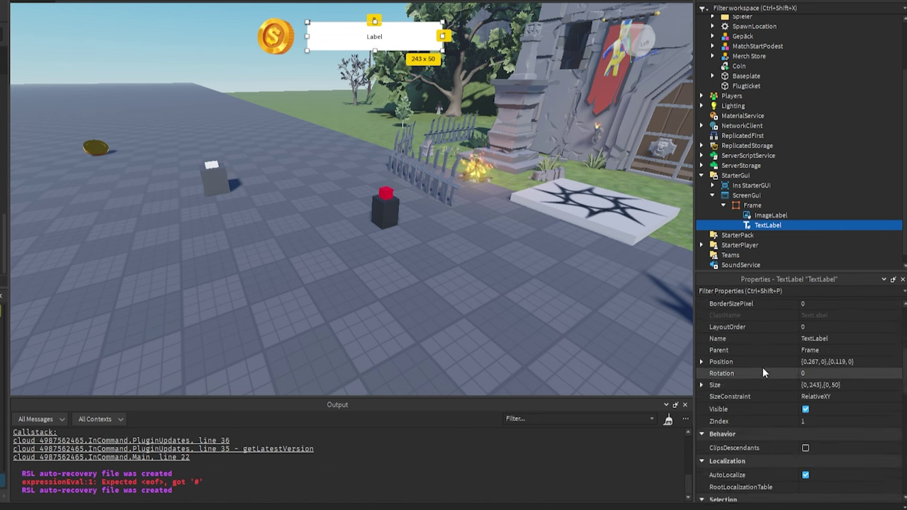
{"action": "scroll", "coordinate": [760, 364], "scroll_direction": "down", "scroll_amount": 3}
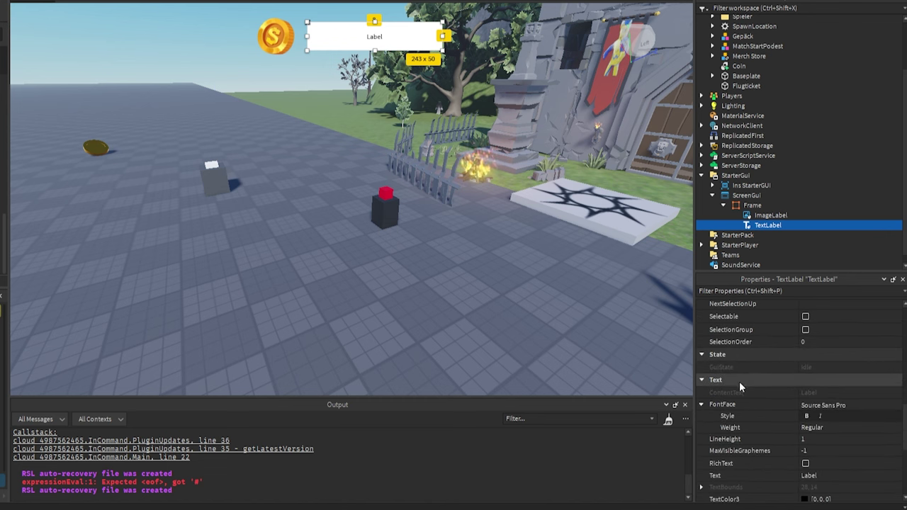
{"action": "scroll", "coordinate": [738, 383], "scroll_direction": "down", "scroll_amount": 5}
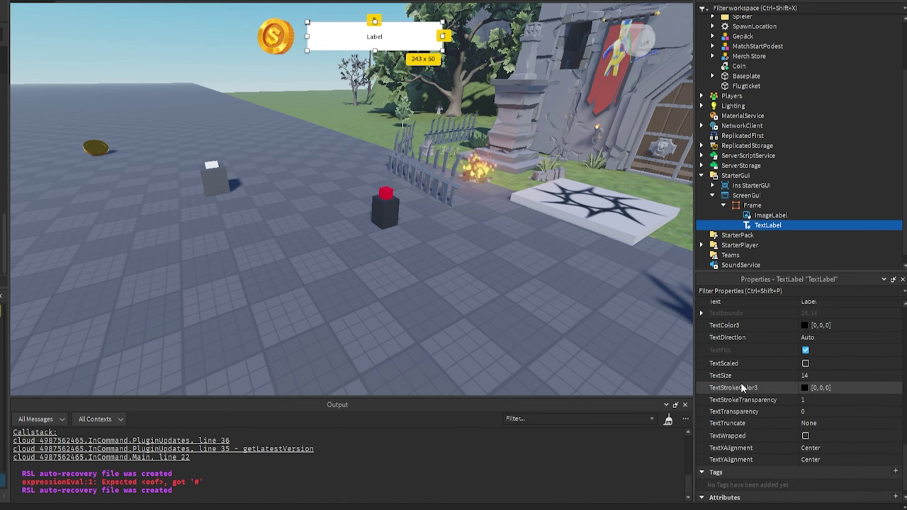
{"action": "scroll", "coordinate": [741, 383], "scroll_direction": "up", "scroll_amount": 3}
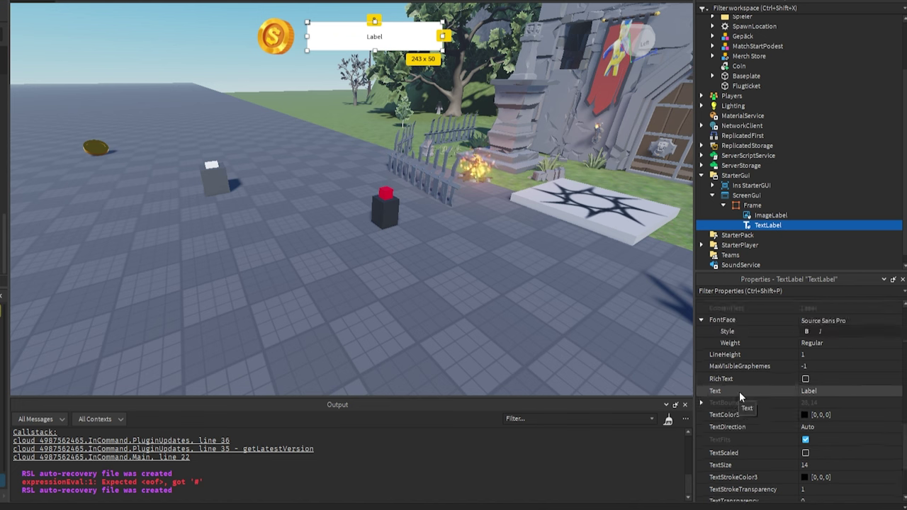
{"action": "left_click", "coordinate": [824, 392]}
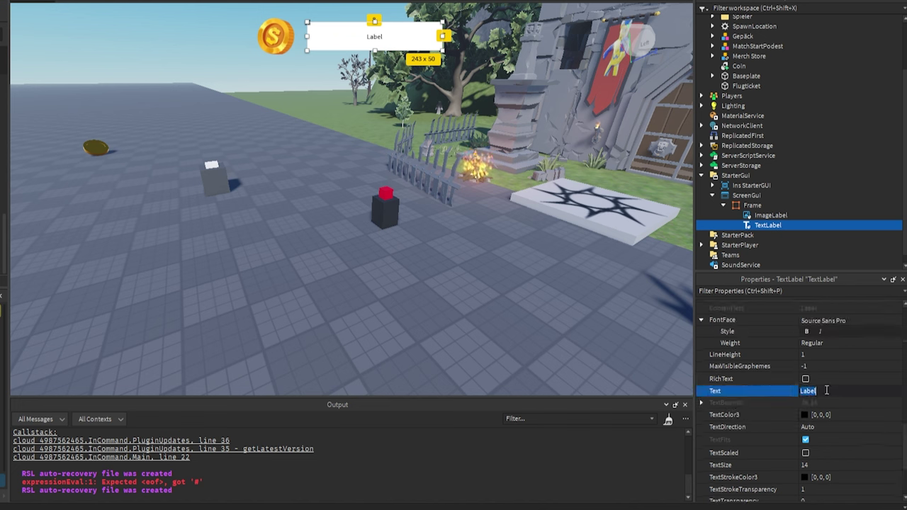
{"action": "key", "text": "BackSpace"}
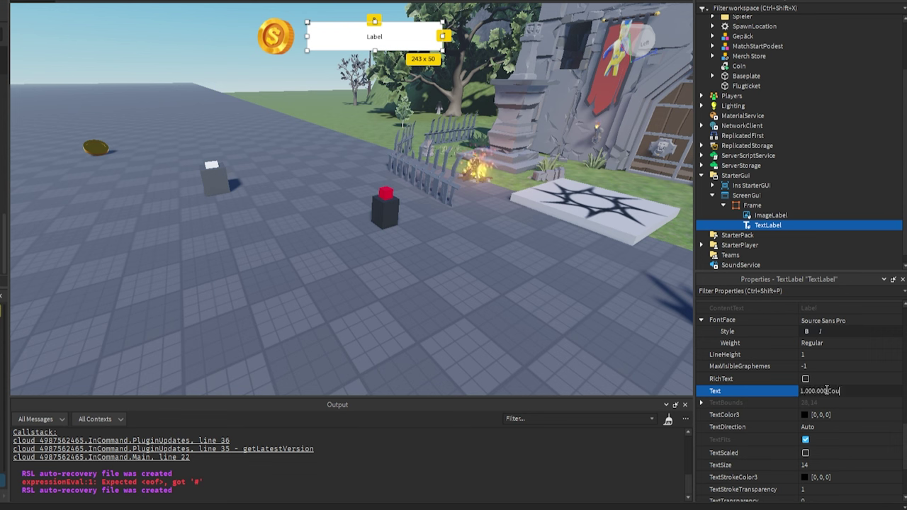
{"action": "type", "text": "1.000.000 Coins"}
{"action": "key", "text": "Return"}
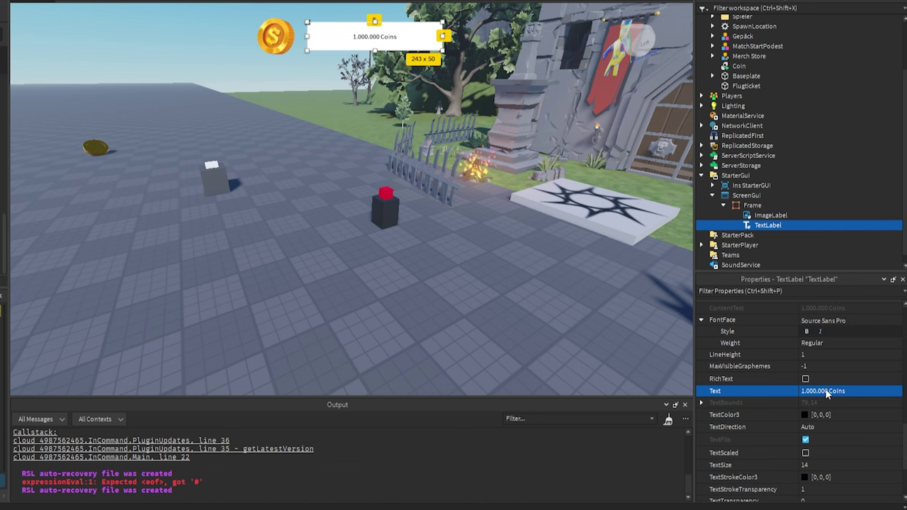
Step: Set the TextLabel's BackgroundTransparency to 1
{"action": "scroll", "coordinate": [773, 387], "scroll_direction": "up", "scroll_amount": 10}
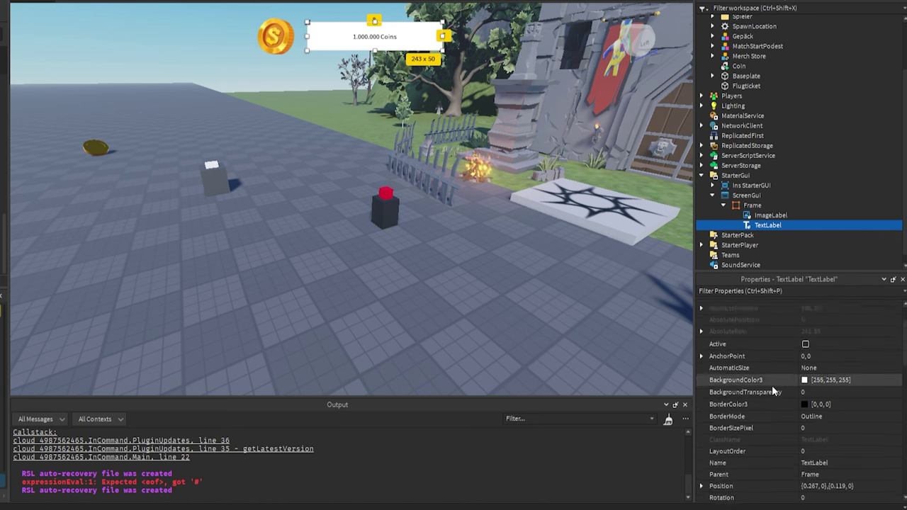
{"action": "left_click", "coordinate": [806, 440]}
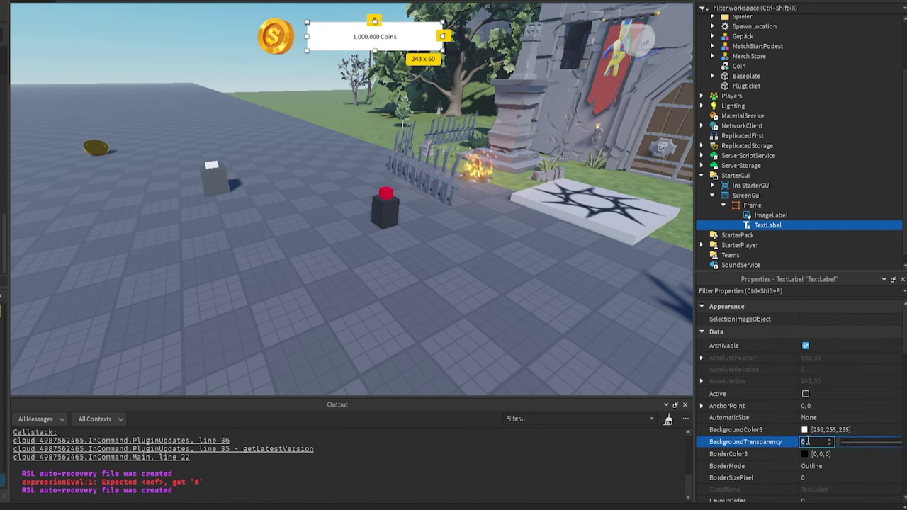
{"action": "type", "text": "1"}
{"action": "key", "text": "Return"}
Step: Increase the TextLabel's TextSize to 24 and enable TextScaled so the text fits its box
{"action": "scroll", "coordinate": [765, 418], "scroll_direction": "down", "scroll_amount": 10}
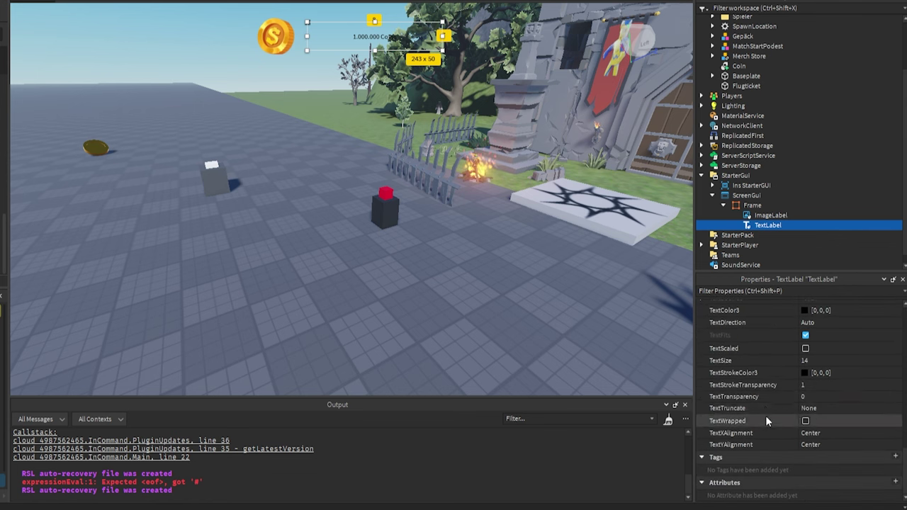
{"action": "scroll", "coordinate": [764, 407], "scroll_direction": "up", "scroll_amount": 3}
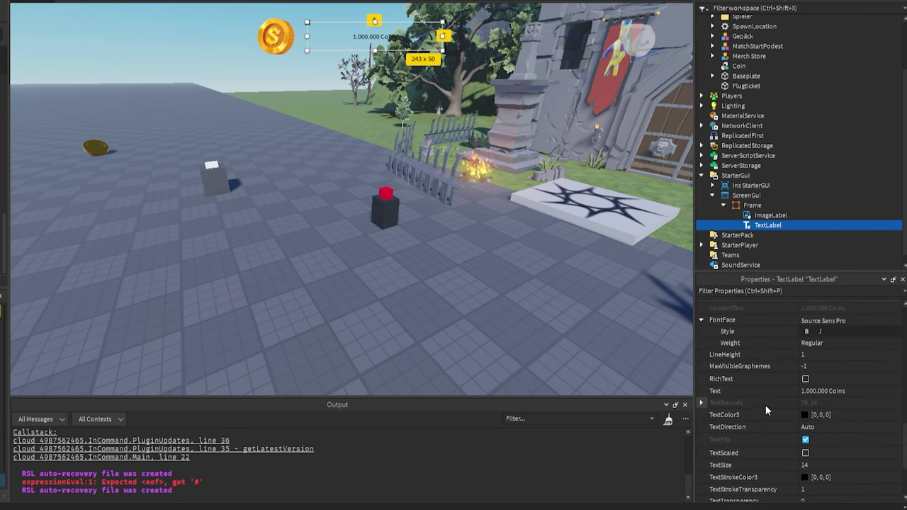
{"action": "left_click", "coordinate": [814, 465]}
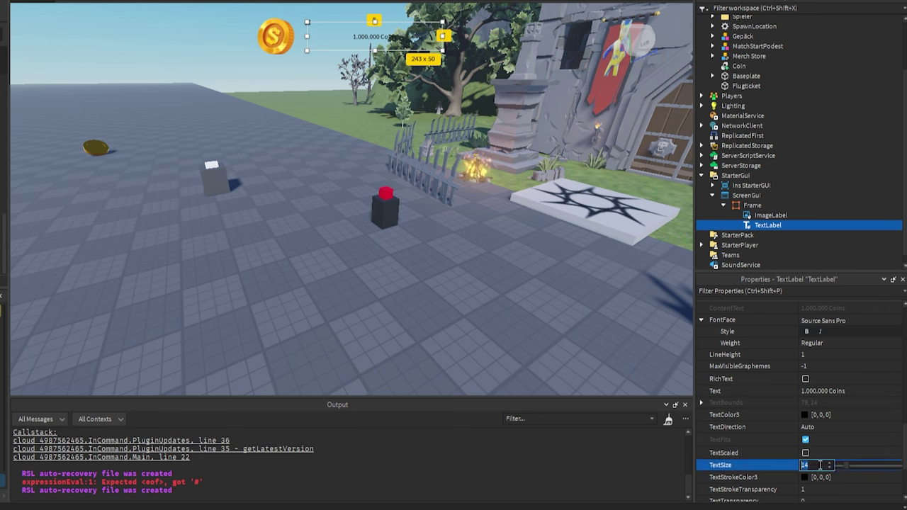
{"action": "left_click_drag", "start_coordinate": [846, 464], "coordinate": [853, 467]}
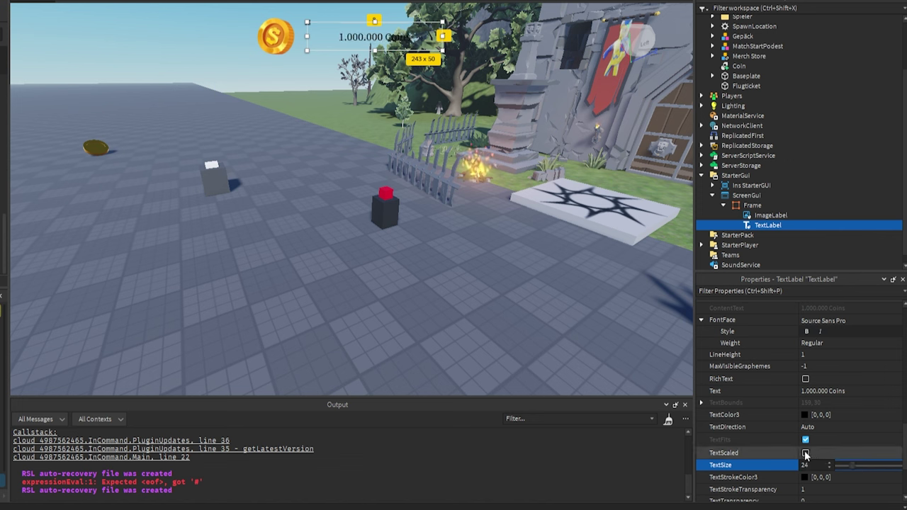
{"action": "left_click", "coordinate": [805, 453]}
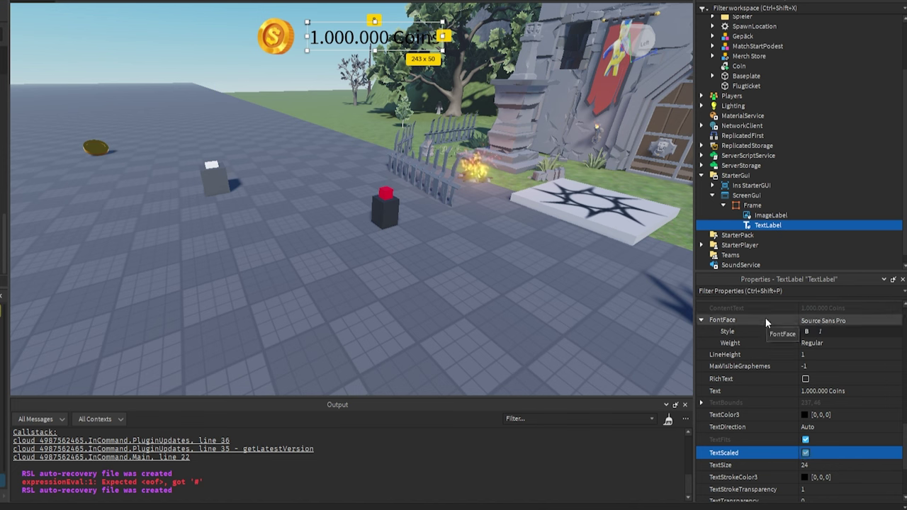
Step: Try the Fredoka One and Luckiest Guy fonts on the TextLabel
{"action": "scroll", "coordinate": [765, 326], "scroll_direction": "up", "scroll_amount": 2}
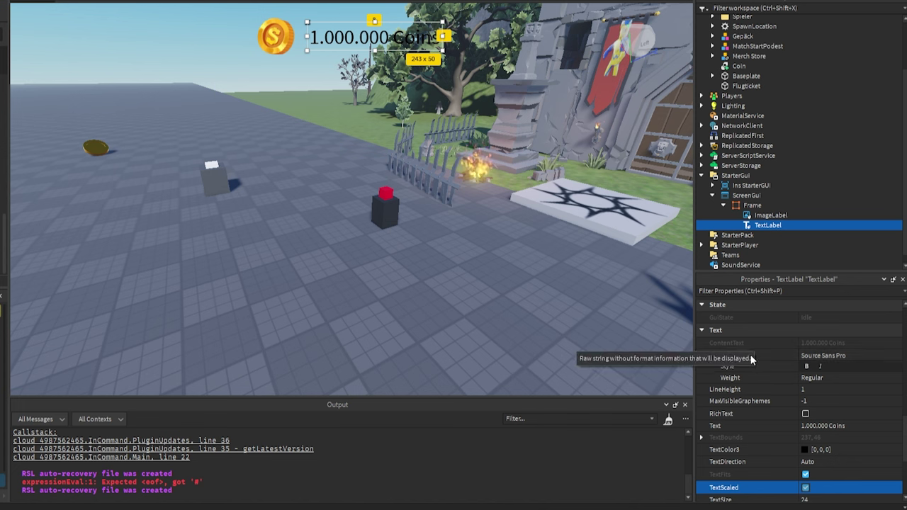
{"action": "left_click", "coordinate": [832, 353]}
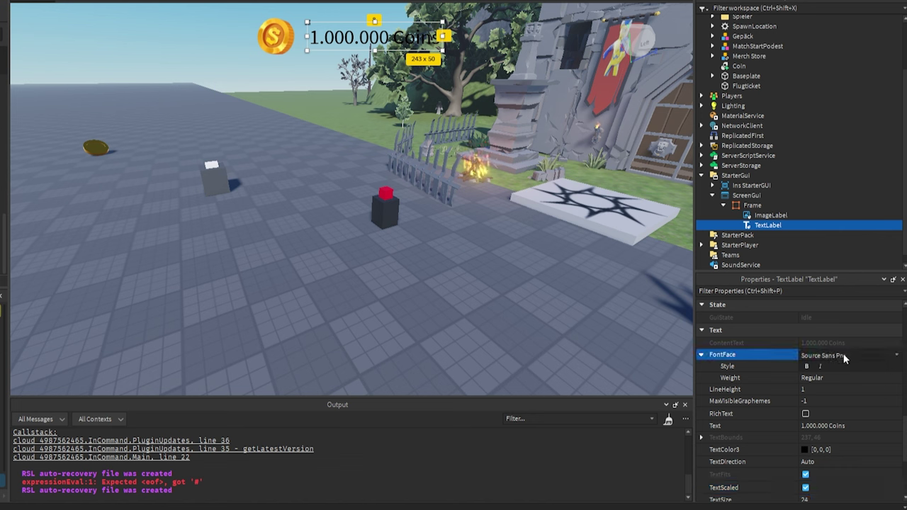
{"action": "left_click", "coordinate": [844, 358]}
{"action": "scroll", "coordinate": [840, 239], "scroll_direction": "down", "scroll_amount": 5}
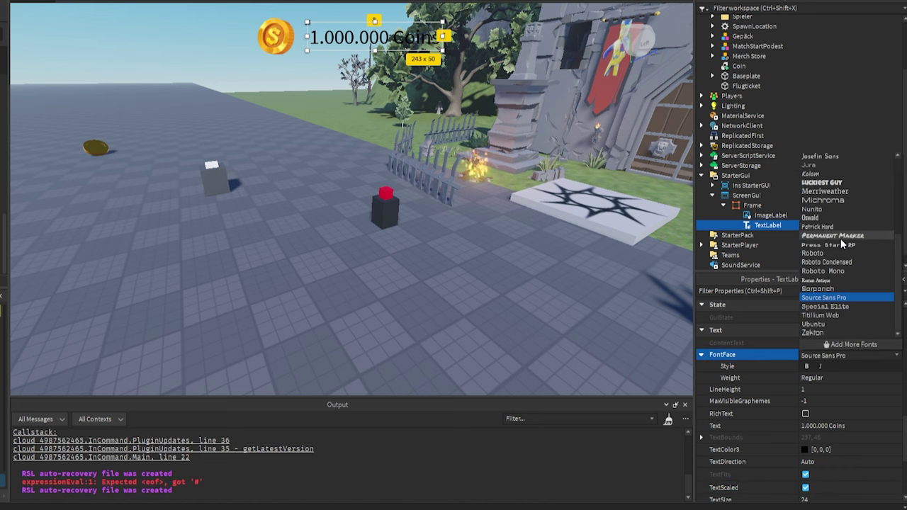
{"action": "scroll", "coordinate": [840, 238], "scroll_direction": "up", "scroll_amount": 3}
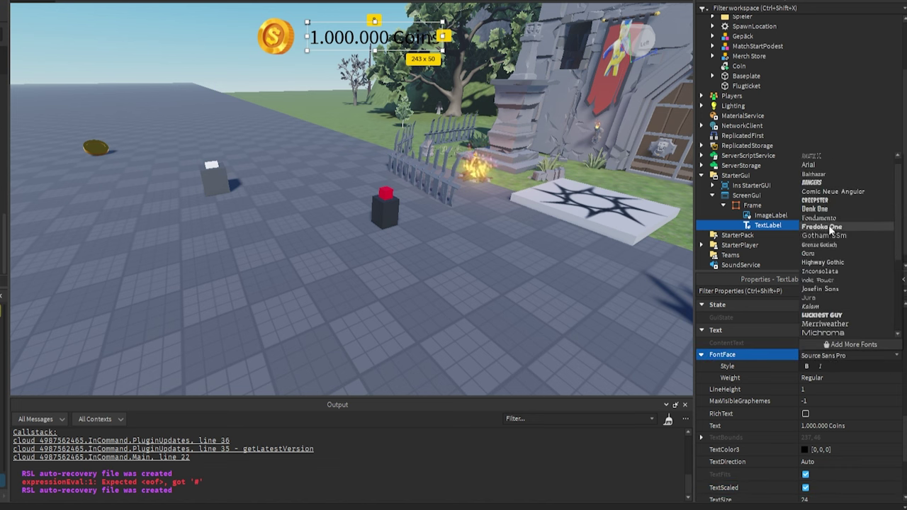
{"action": "left_click", "coordinate": [828, 225]}
{"action": "left_click", "coordinate": [829, 352]}
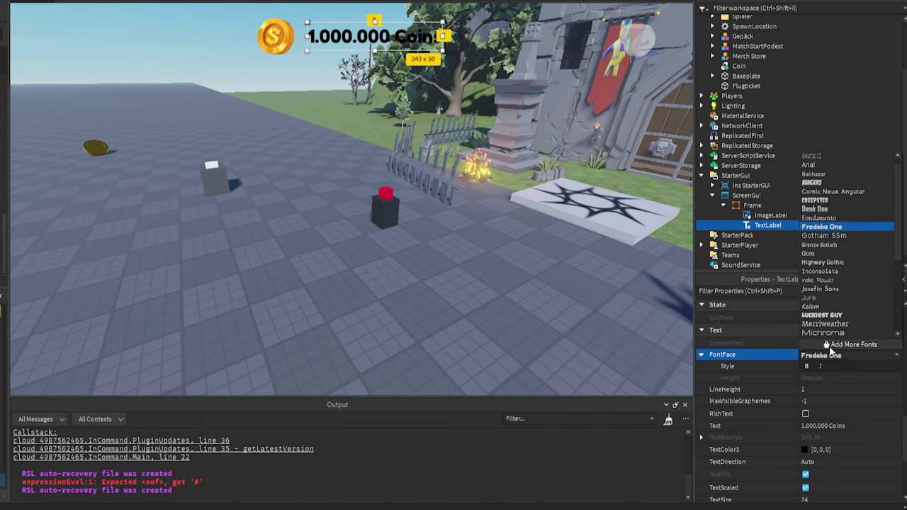
{"action": "left_click", "coordinate": [822, 315]}
{"action": "left_click", "coordinate": [821, 315]}
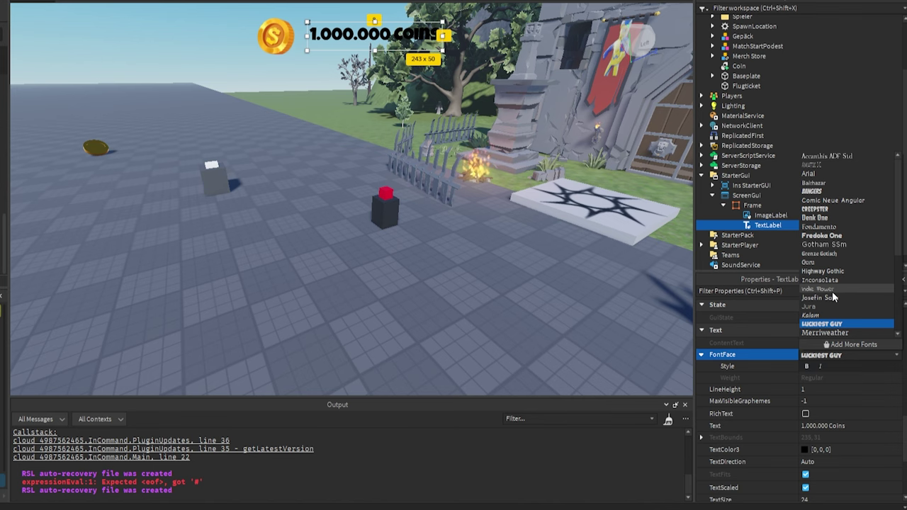
Step: Open the catalogue of additional fonts for the TextLabel and browse its previews
{"action": "scroll", "coordinate": [832, 291], "scroll_direction": "down", "scroll_amount": 5}
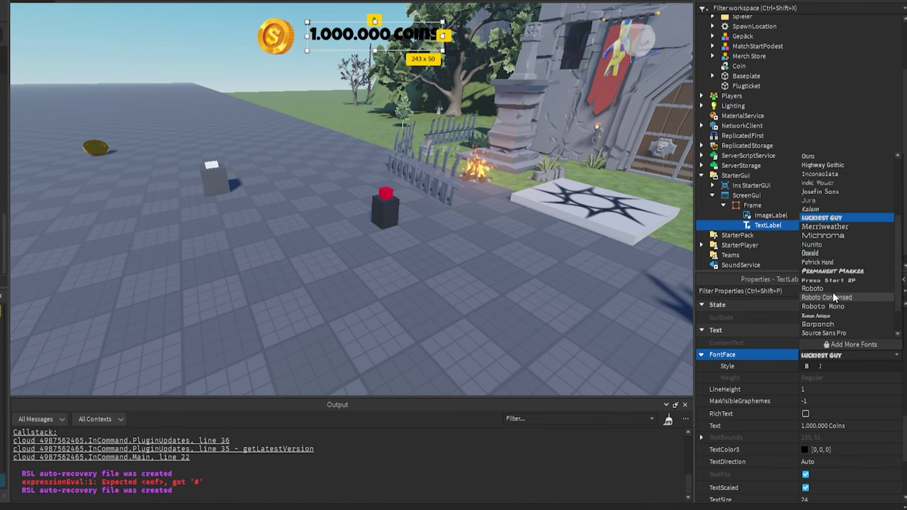
{"action": "left_click", "coordinate": [843, 345]}
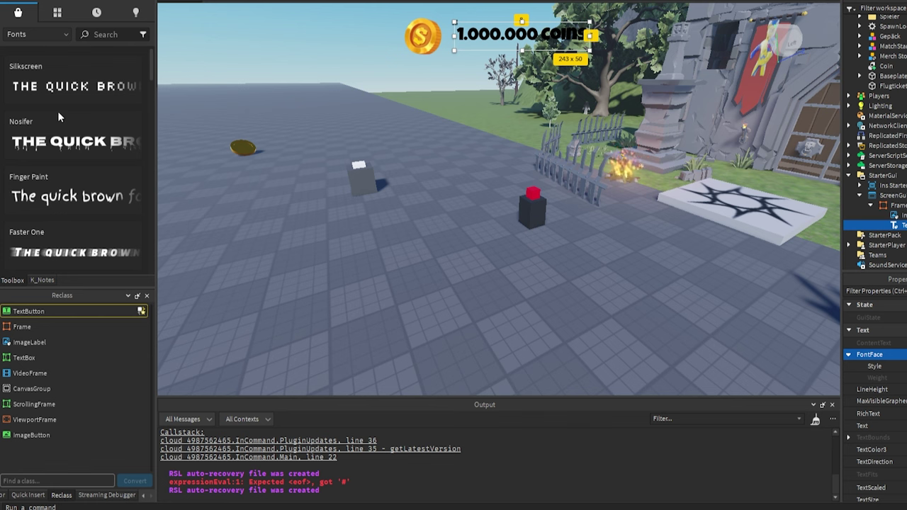
{"action": "left_click_drag", "start_coordinate": [150, 65], "coordinate": [141, 258]}
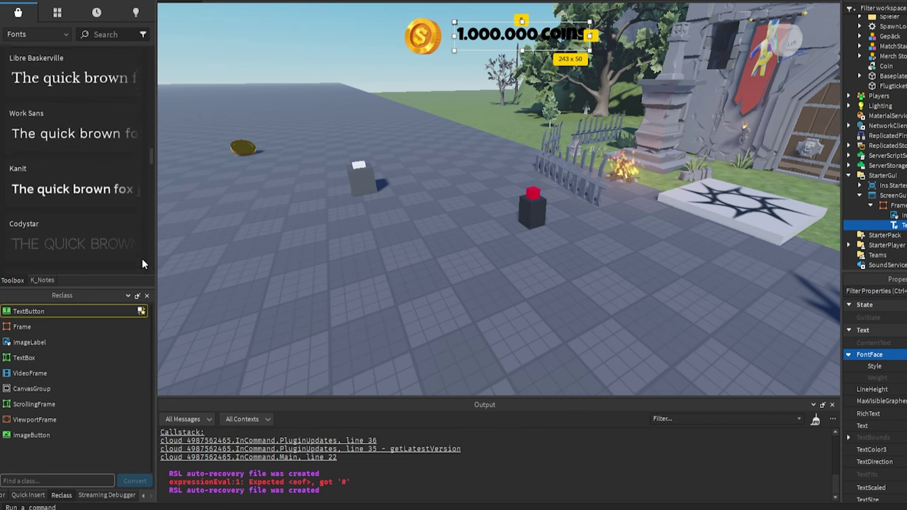
Step: Try the Roboto font on the TextLabel, and set its FontFace to Gotham SSm
{"action": "left_click", "coordinate": [906, 355]}
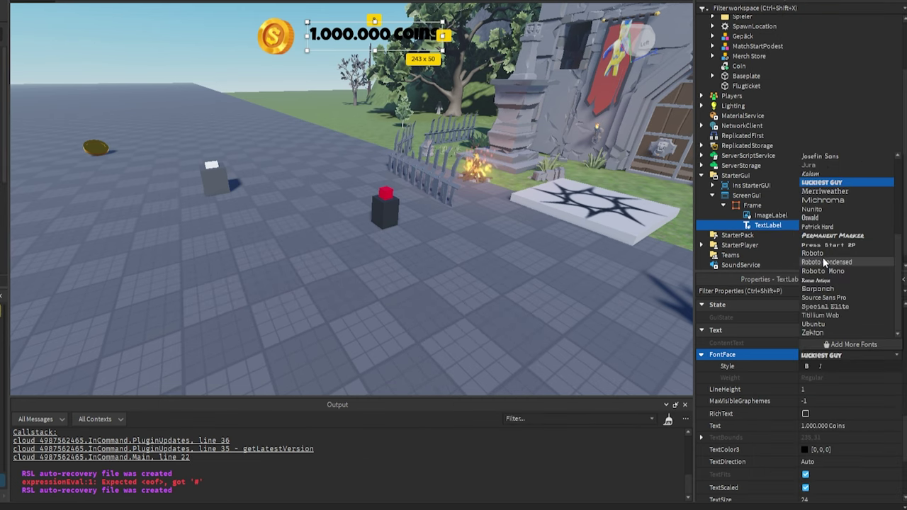
{"action": "left_click", "coordinate": [824, 255]}
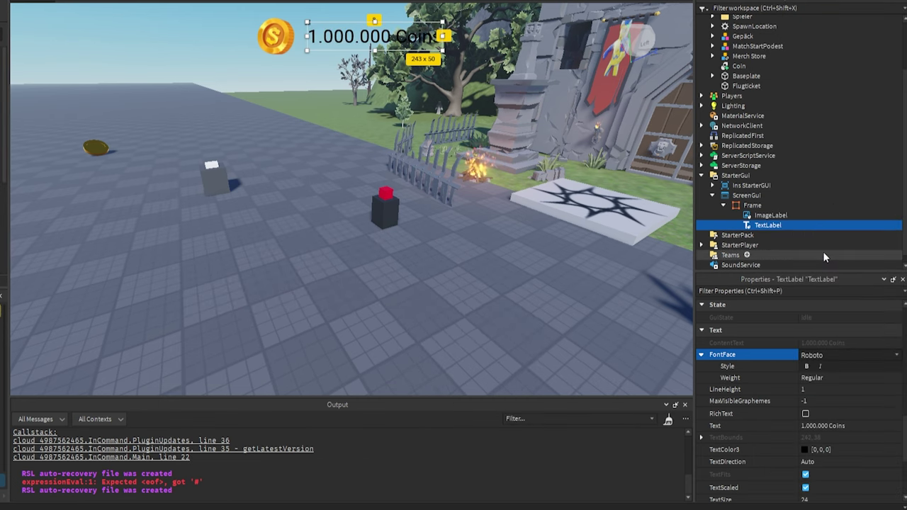
{"action": "left_click", "coordinate": [823, 355]}
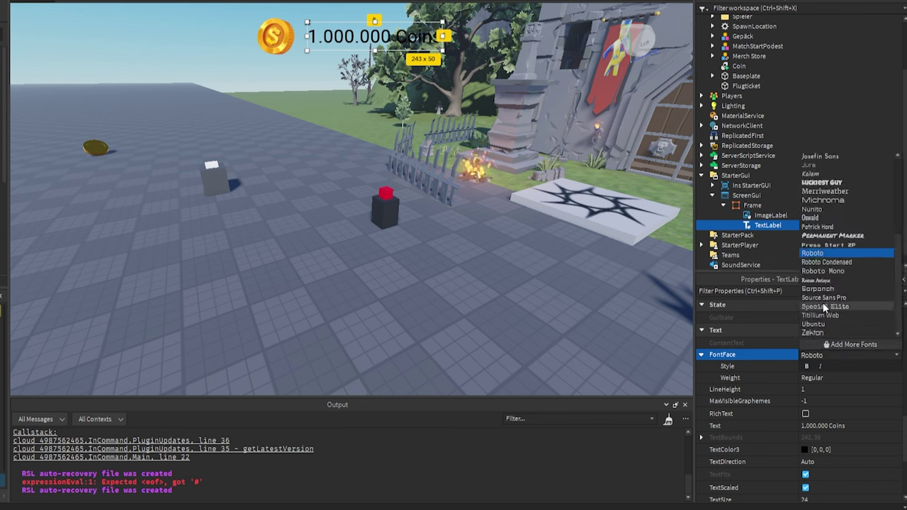
{"action": "scroll", "coordinate": [822, 293], "scroll_direction": "up", "scroll_amount": 3}
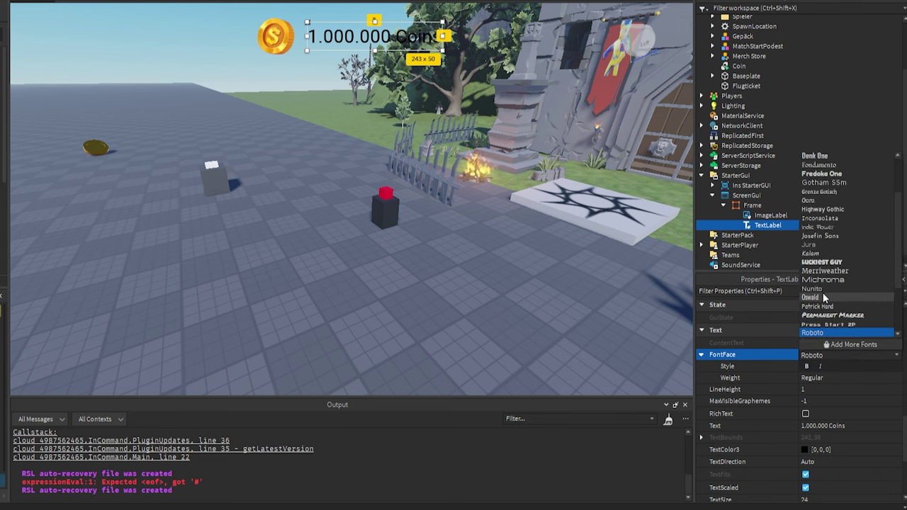
{"action": "left_click", "coordinate": [818, 182]}
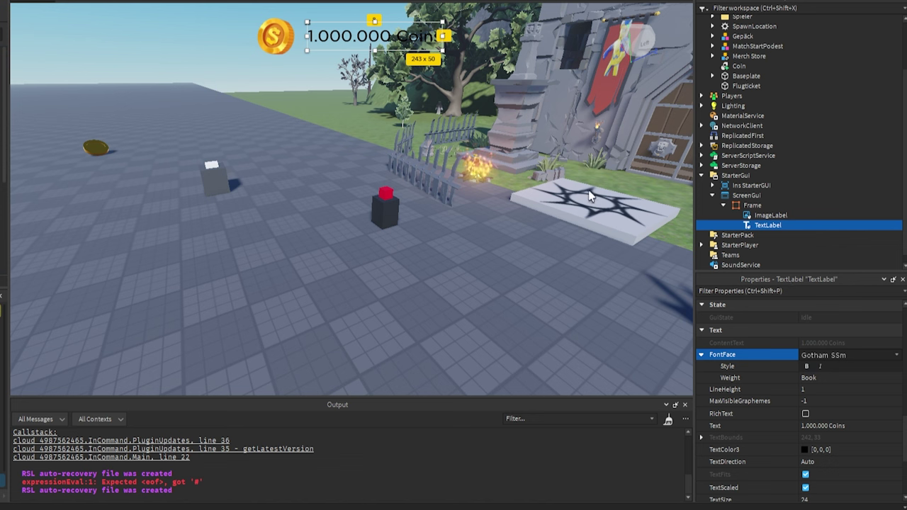
Step: Set the Gotham SSm font weight to Black, toggling the bold style off and on again
{"action": "left_click", "coordinate": [818, 379]}
{"action": "left_click", "coordinate": [813, 414]}
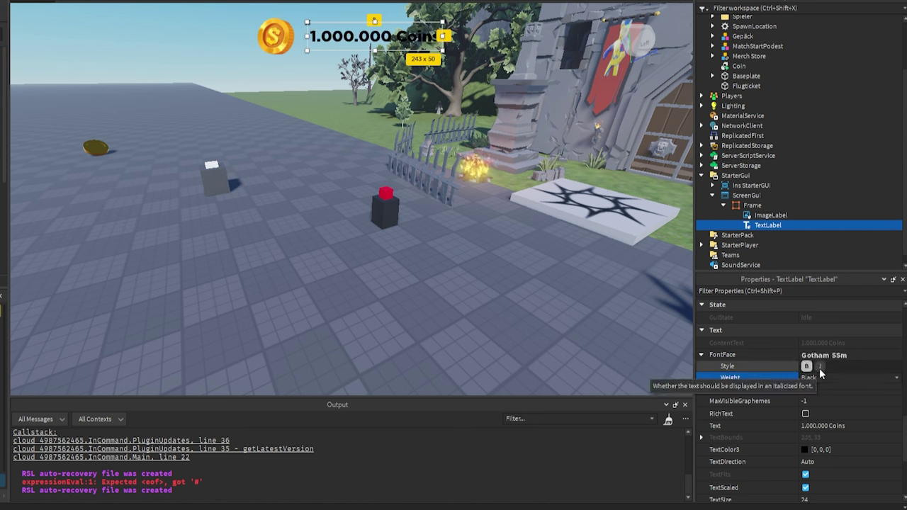
{"action": "left_click", "coordinate": [808, 367]}
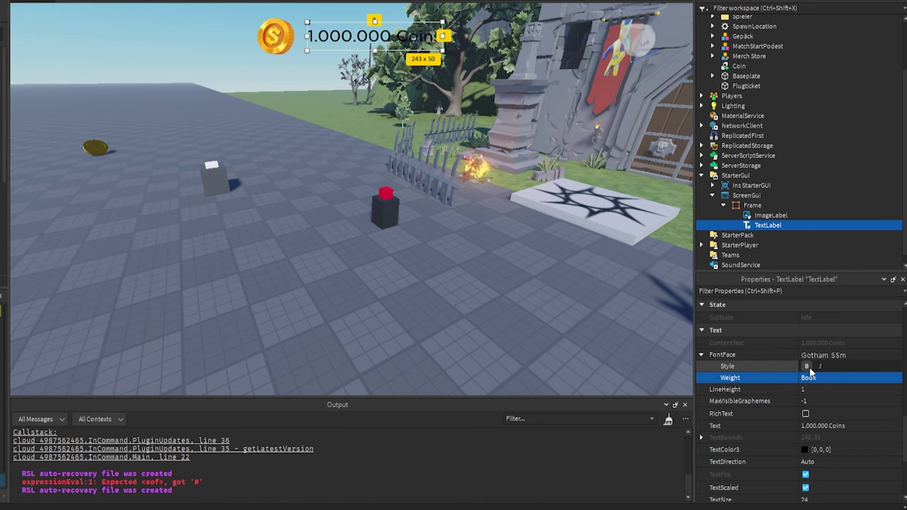
{"action": "left_click", "coordinate": [806, 366]}
Step: Try adjusting the TextLabel's LineHeight, and fill its Text with several repetitions of "1.000.000 Coins"
{"action": "left_click", "coordinate": [807, 389]}
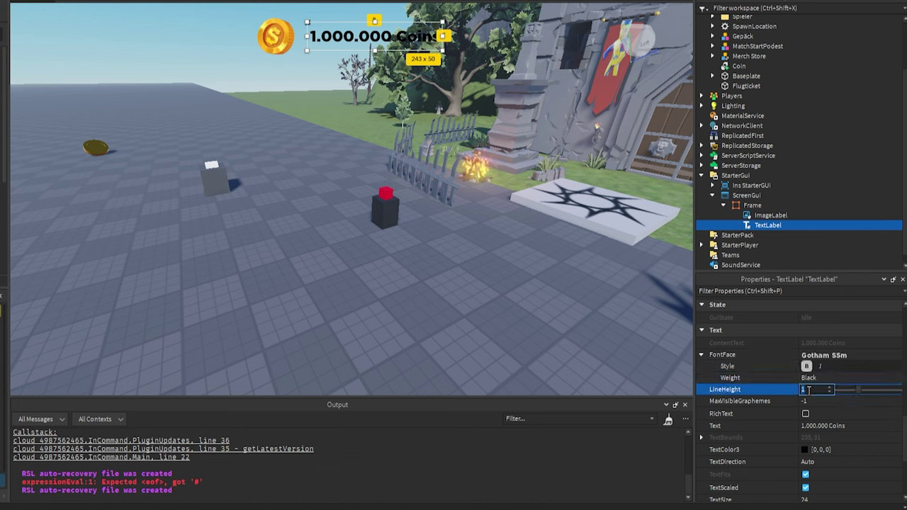
{"action": "mouse_move", "coordinate": [857, 390]}
{"action": "left_mouse_down"}
{"action": "mouse_move", "coordinate": [890, 391]}
{"action": "mouse_move", "coordinate": [858, 394]}
{"action": "left_mouse_up"}
{"action": "left_click", "coordinate": [882, 426]}
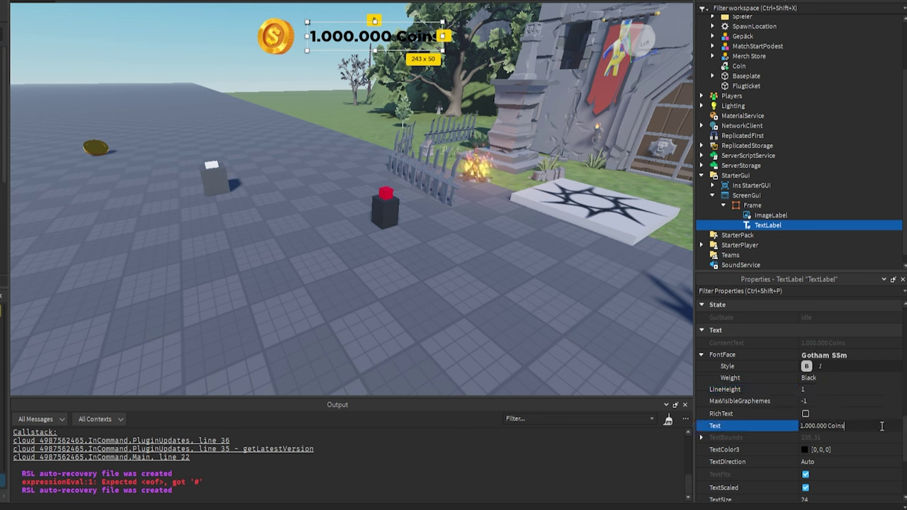
{"action": "type", "text": "1.000.000 Coins"}
{"action": "key", "text": "ctrl+v"}
{"action": "key", "text": "ctrl+v"}
{"action": "key", "text": "Return"}
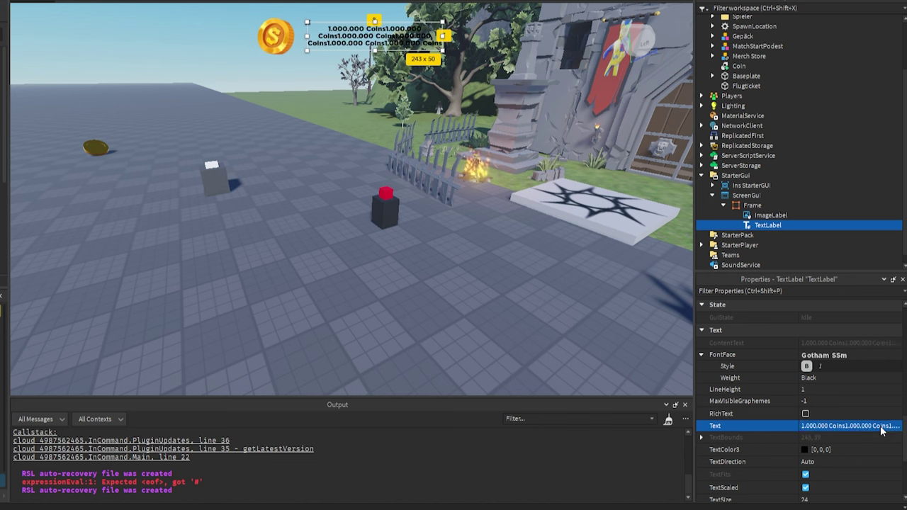
Step: Try other LineHeight values on the multi-line text, and restore the Text to "1.000.000 Coins"
{"action": "left_click", "coordinate": [818, 391]}
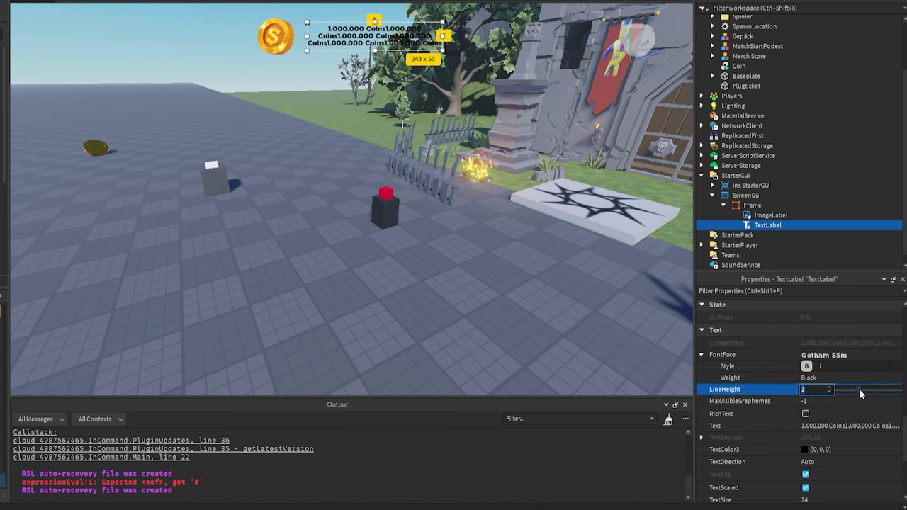
{"action": "left_click_drag", "start_coordinate": [858, 392], "coordinate": [763, 401]}
{"action": "left_click", "coordinate": [836, 428]}
{"action": "type", "text": "1.000.000 Coins"}
{"action": "key", "text": "Return"}
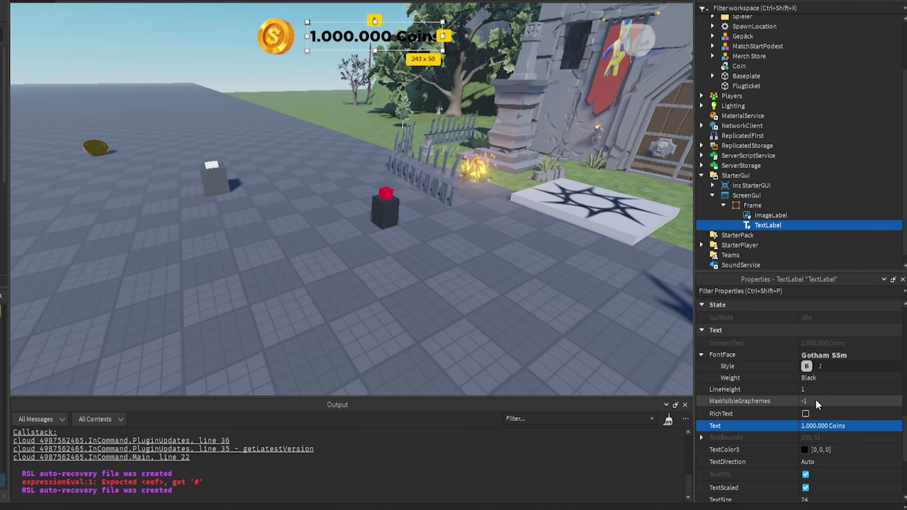
Step: Set the TextLabel's MaxVisibleGraphemes to 0 to hide all of its characters
{"action": "right_click_drag", "start_coordinate": [421, 300], "coordinate": [420, 298]}
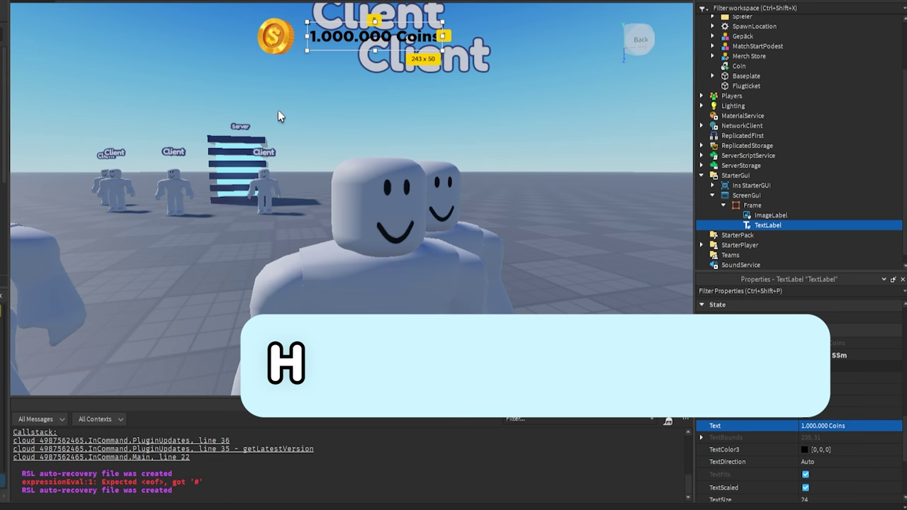
{"action": "right_click_drag", "start_coordinate": [376, 111], "coordinate": [372, 122]}
{"action": "scroll", "coordinate": [372, 122], "scroll_direction": "up", "scroll_amount": 2}
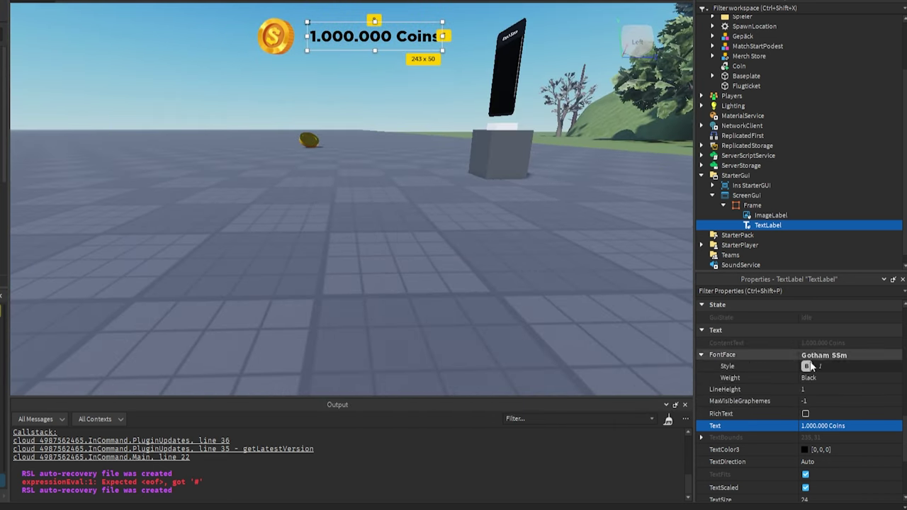
{"action": "left_click", "coordinate": [814, 401]}
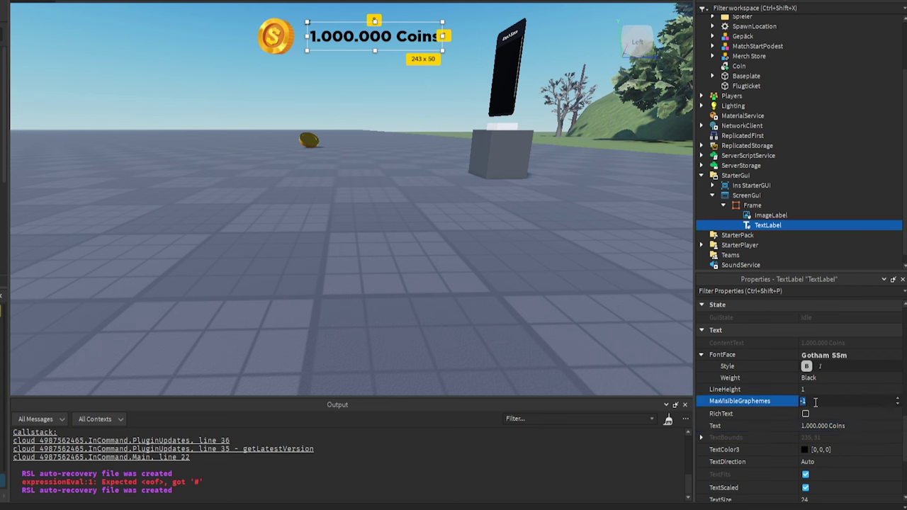
{"action": "type", "text": "0"}
{"action": "key", "text": "Return"}
Step: Reveal the text character by character by raising MaxVisibleGraphemes through 1, 2, 3, 4 and 5
{"action": "left_click", "coordinate": [814, 401]}
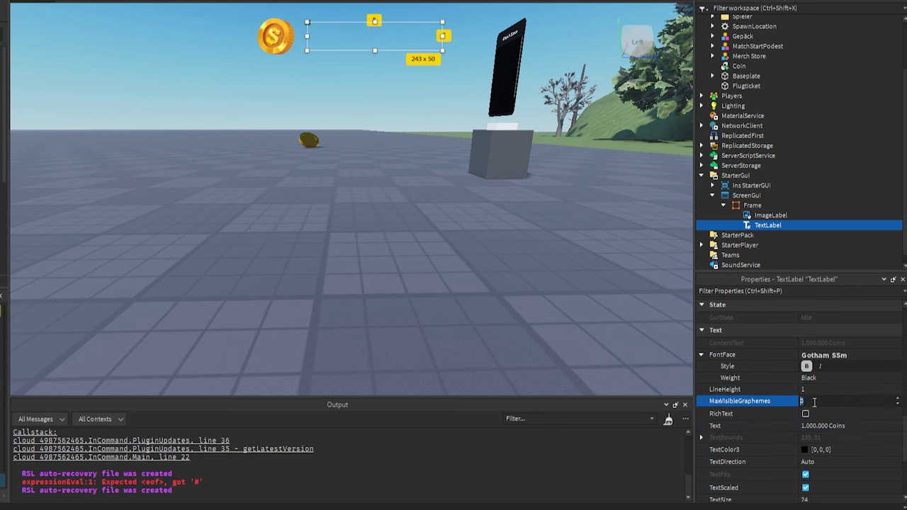
{"action": "type", "text": "1"}
{"action": "key", "text": "Return"}
{"action": "left_click", "coordinate": [814, 401]}
{"action": "type", "text": "2"}
{"action": "key", "text": "Return"}
{"action": "left_click", "coordinate": [814, 401]}
{"action": "type", "text": "3"}
{"action": "key", "text": "Return"}
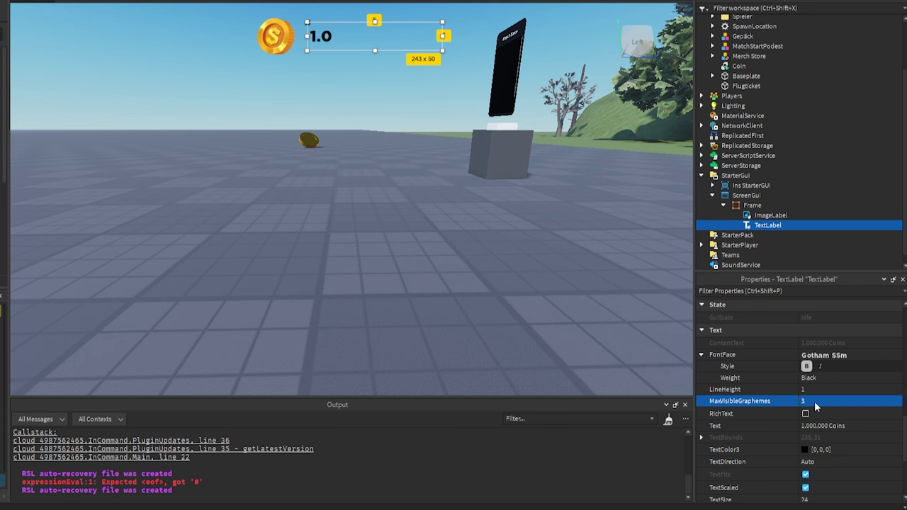
{"action": "left_click", "coordinate": [815, 401]}
{"action": "type", "text": "4"}
{"action": "key", "text": "Return"}
{"action": "left_click", "coordinate": [815, 401]}
{"action": "type", "text": "5"}
{"action": "key", "text": "Return"}
Step: Try a MaxVisibleGraphemes value of 100, and reset the property to -1
{"action": "left_click", "coordinate": [817, 399]}
{"action": "type", "text": "100"}
{"action": "key", "text": "Return"}
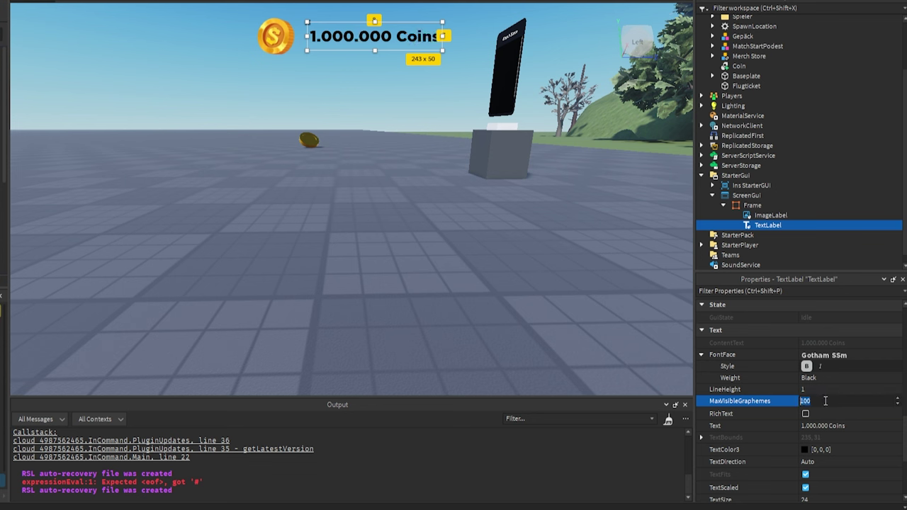
{"action": "key", "text": "Return"}
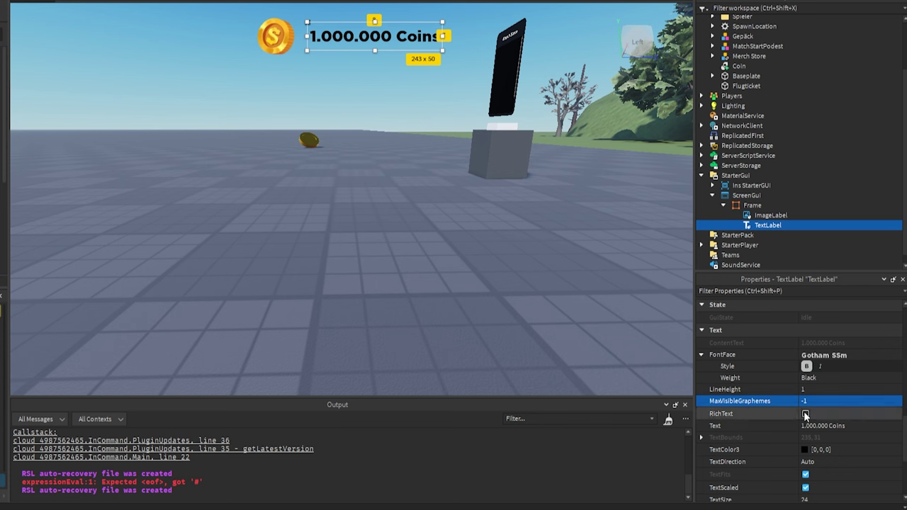
Step: Enable RichText on the TextLabel and wrap its text in a <font color="#FFFF00"> … </font> tag to colour it yellow
{"action": "left_click", "coordinate": [805, 413]}
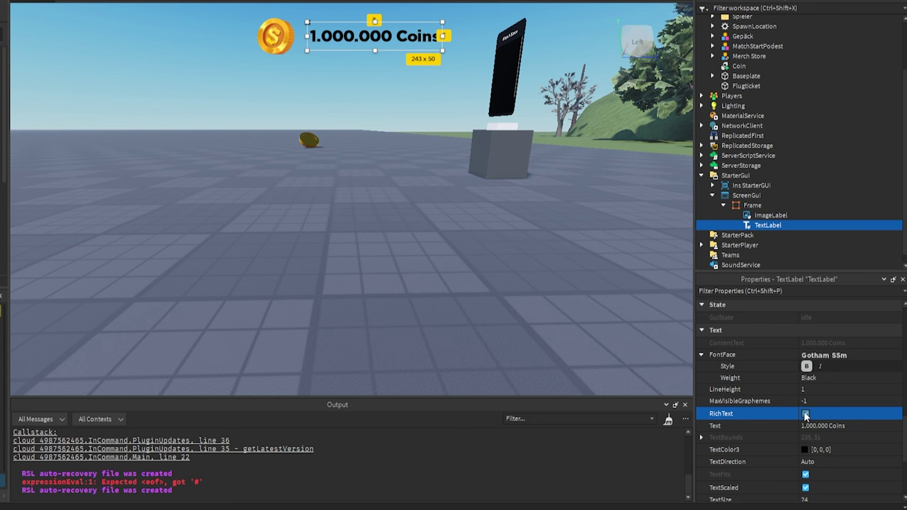
{"action": "left_click", "coordinate": [820, 424]}
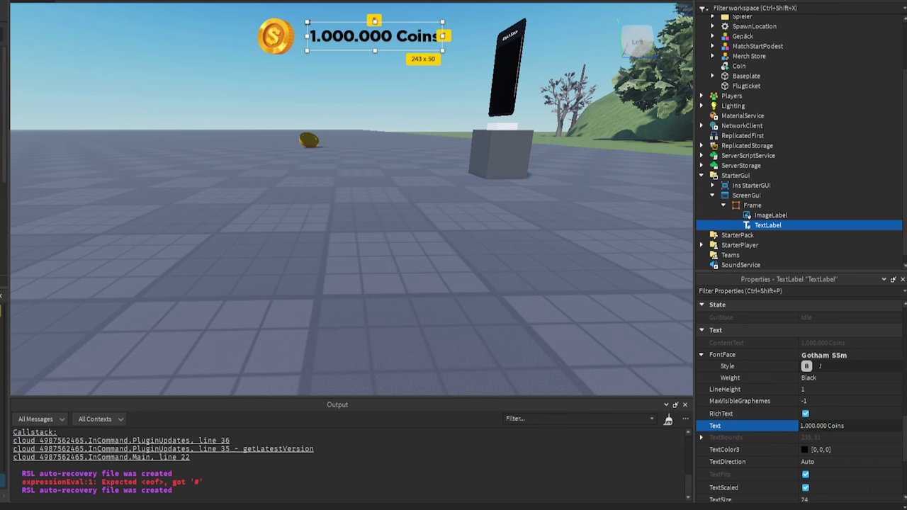
{"action": "right_click_drag", "start_coordinate": [253, 207], "coordinate": [253, 207]}
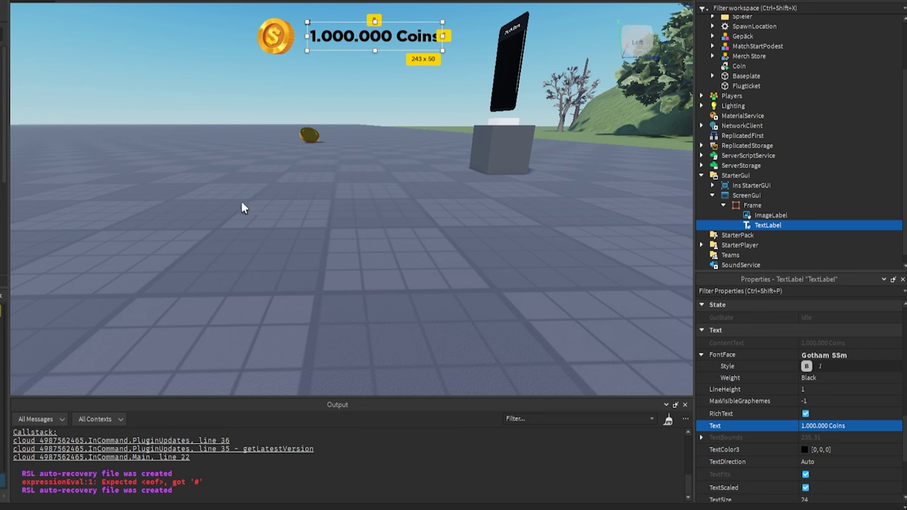
{"action": "left_click", "coordinate": [804, 426]}
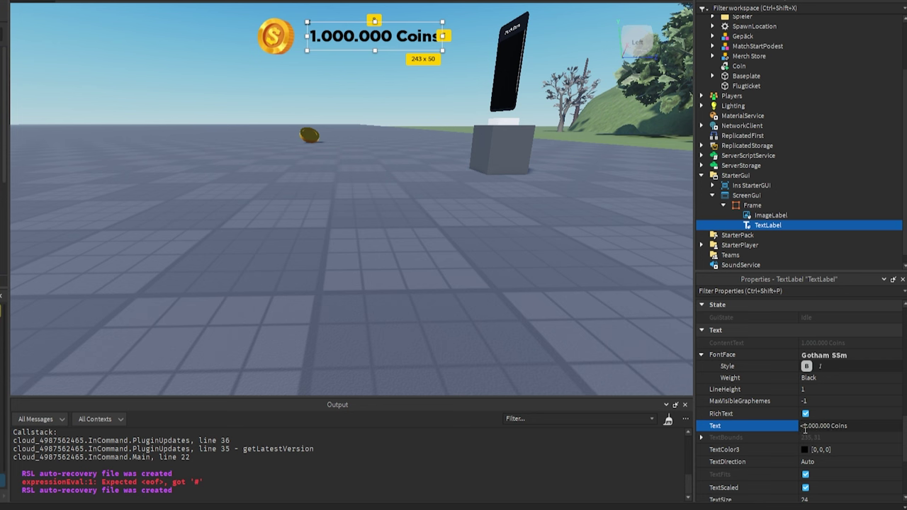
{"action": "type", "text": "<font color=\"#FFFF00\">"}
{"action": "key", "text": "End"}
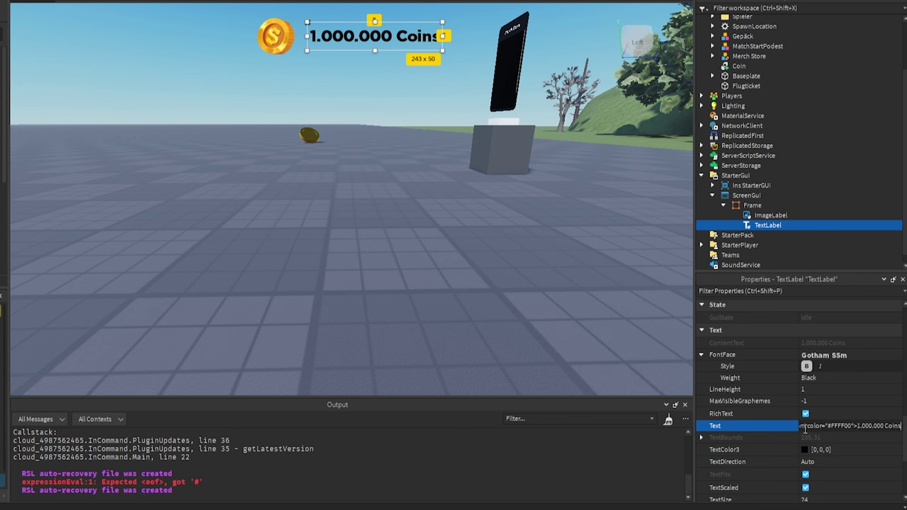
{"action": "type", "text": "</font >"}
{"action": "key", "text": "Return"}
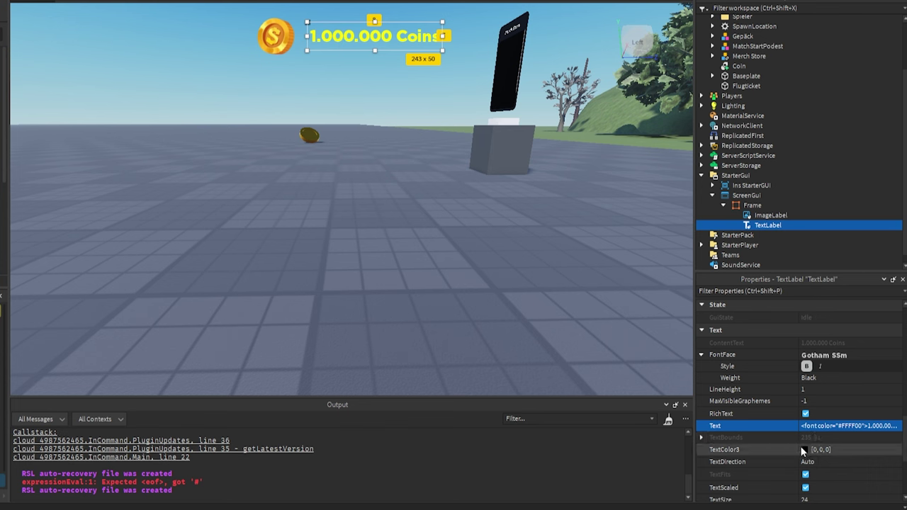
Step: Append a second, untagged "1.000.000 Coins" after the closing </font> tag in the TextLabel's Text
{"action": "left_click", "coordinate": [810, 425]}
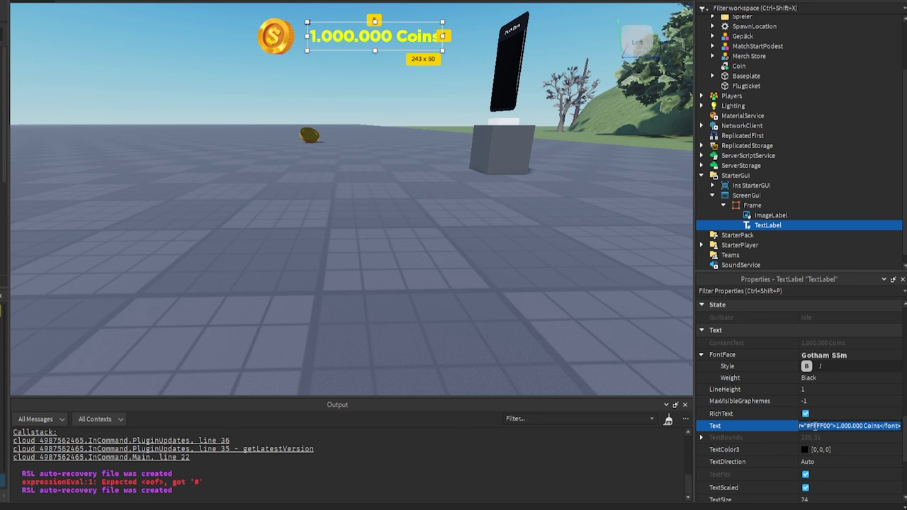
{"action": "left_click_drag", "start_coordinate": [809, 425], "coordinate": [898, 425]}
{"action": "key", "text": "End"}
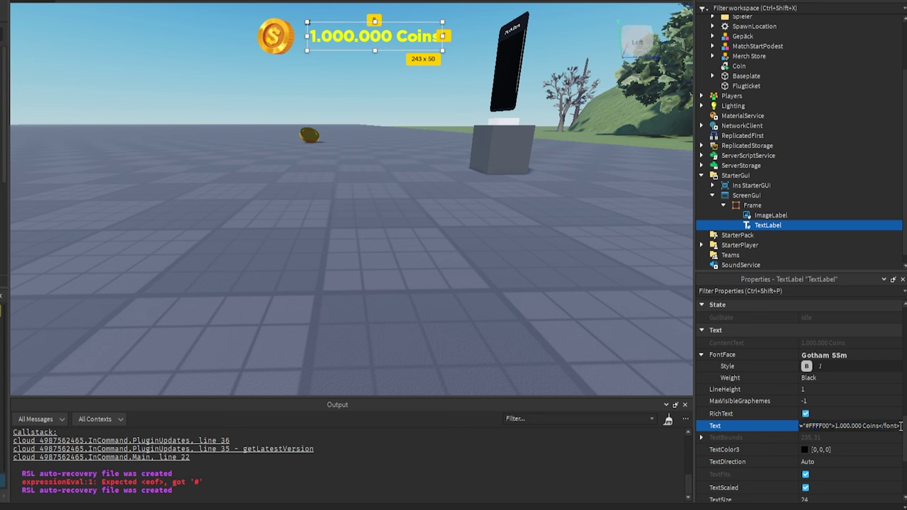
{"action": "type", "text": "1.000.000 Coins"}
{"action": "key", "text": "Return"}
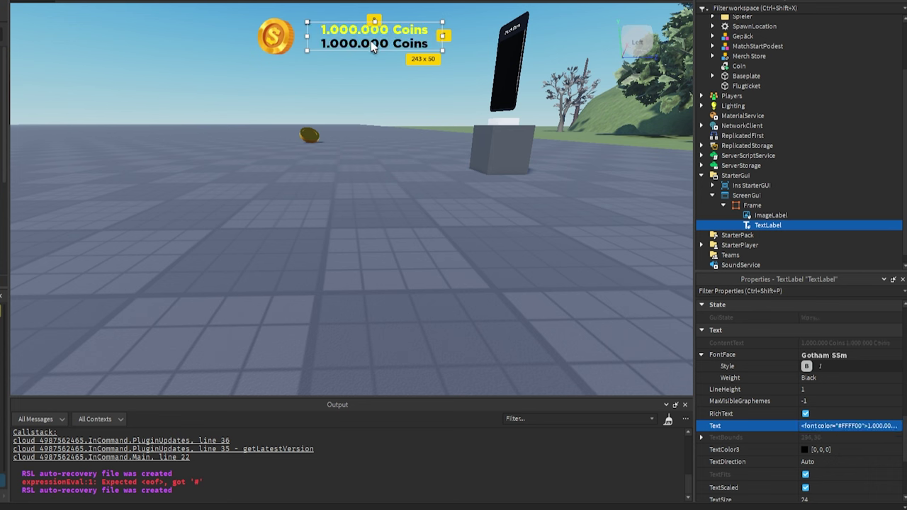
Step: Toggle RichText off and on to compare the tagged text, then restore the Text to "1.000.000 Coins" and disable RichText
{"action": "left_click", "coordinate": [805, 414]}
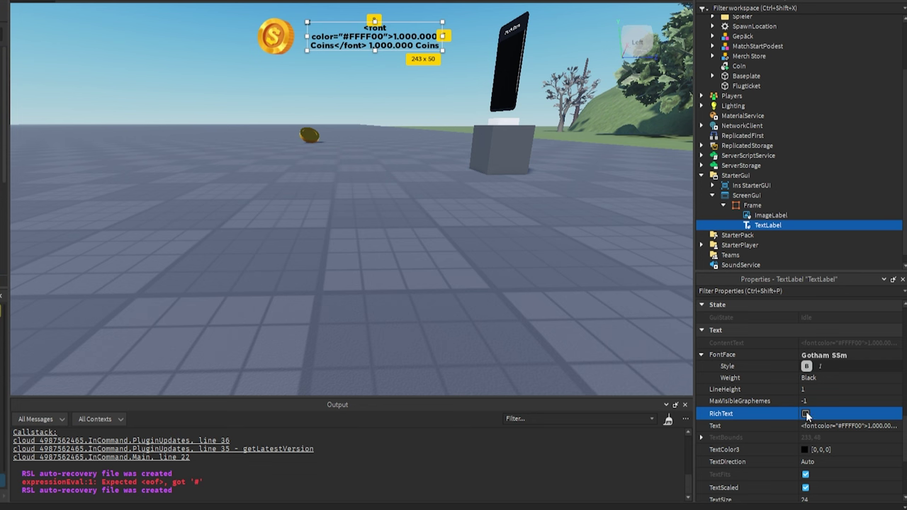
{"action": "left_click", "coordinate": [805, 414]}
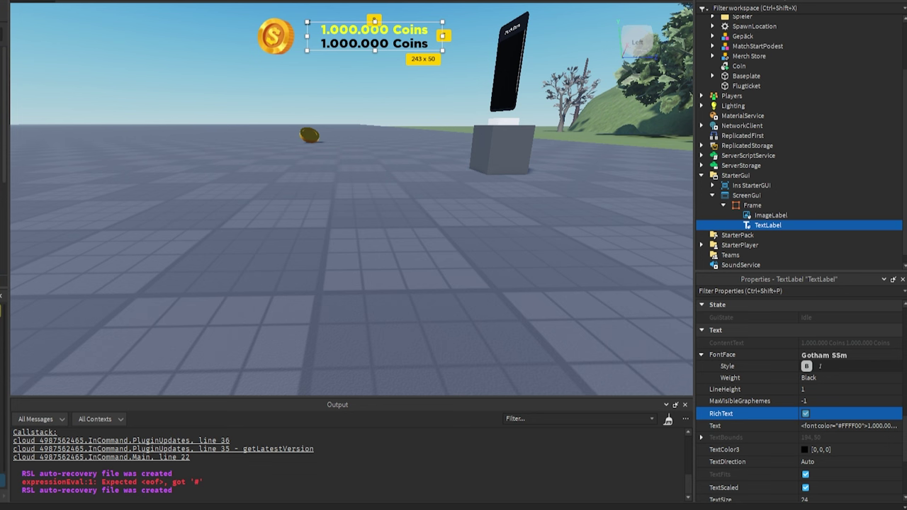
{"action": "left_click", "coordinate": [834, 423]}
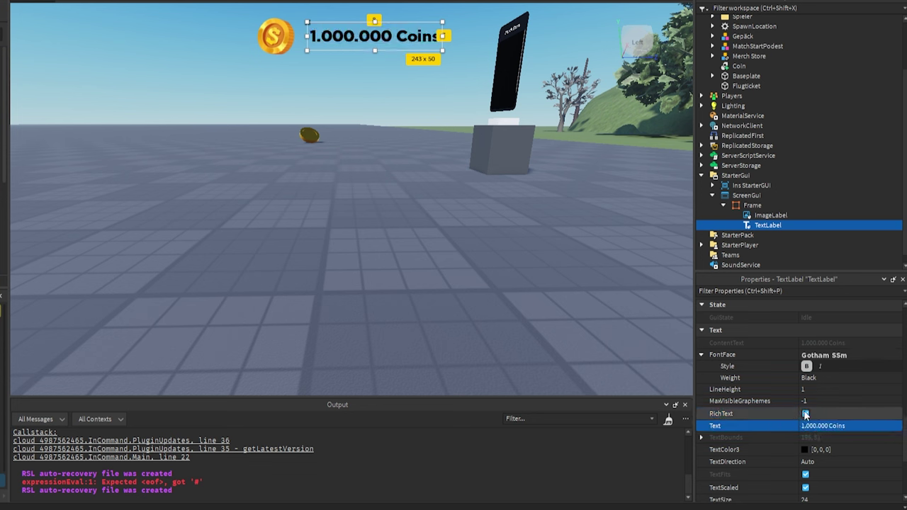
{"action": "left_click", "coordinate": [805, 415]}
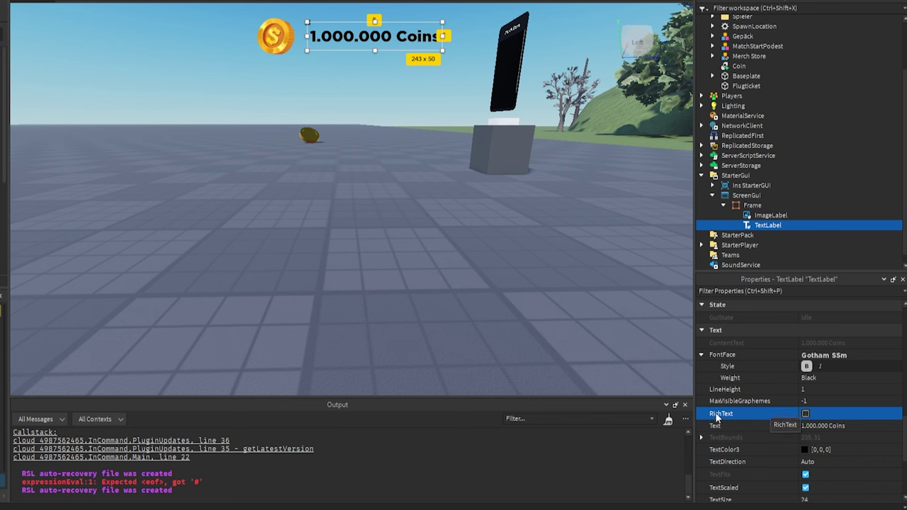
Step: Set the TextLabel's TextColor3 to a golden yellow of [255, 213, 2]
{"action": "scroll", "coordinate": [786, 413], "scroll_direction": "down", "scroll_amount": 1}
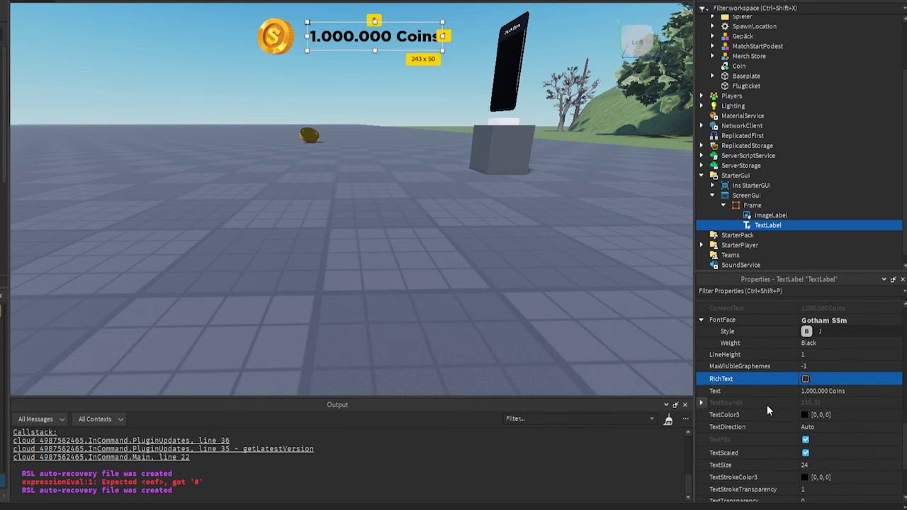
{"action": "left_click", "coordinate": [804, 416]}
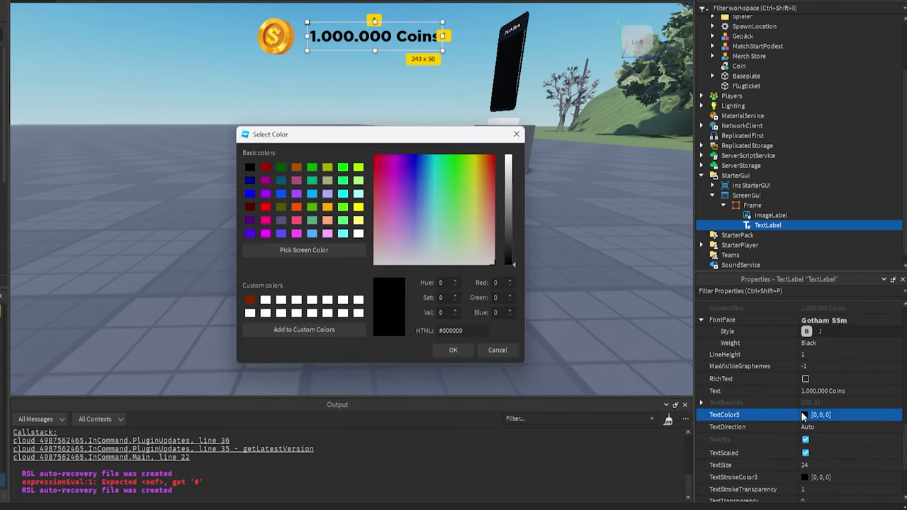
{"action": "left_click_drag", "start_coordinate": [445, 226], "coordinate": [361, 308]}
{"action": "left_click_drag", "start_coordinate": [471, 179], "coordinate": [478, 154]}
{"action": "left_click", "coordinate": [509, 153]}
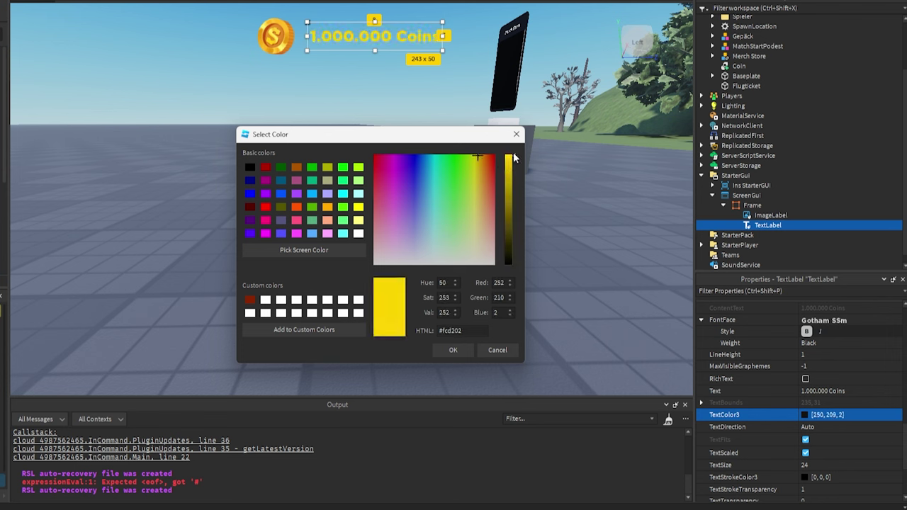
{"action": "left_click", "coordinate": [448, 350]}
Step: Try the RightToLeft TextDirection on the TextLabel, and return it to Auto
{"action": "left_click", "coordinate": [815, 427]}
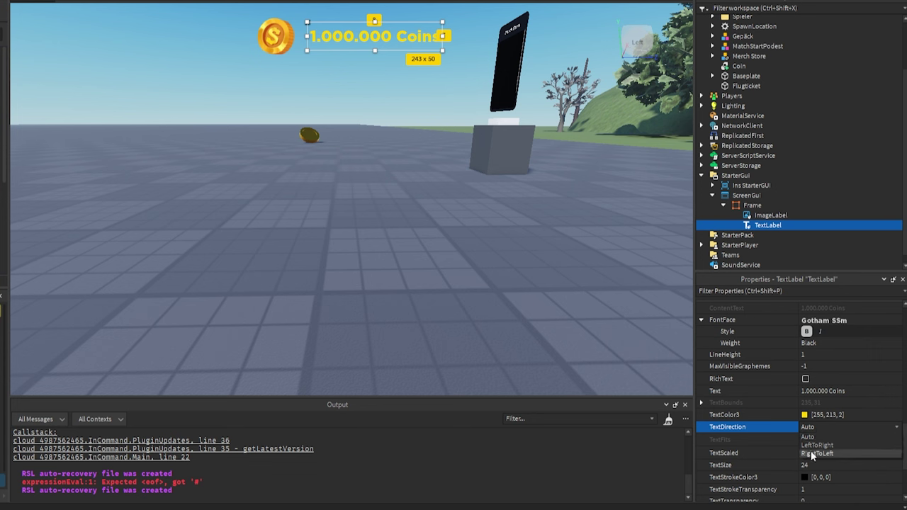
{"action": "left_click", "coordinate": [812, 453]}
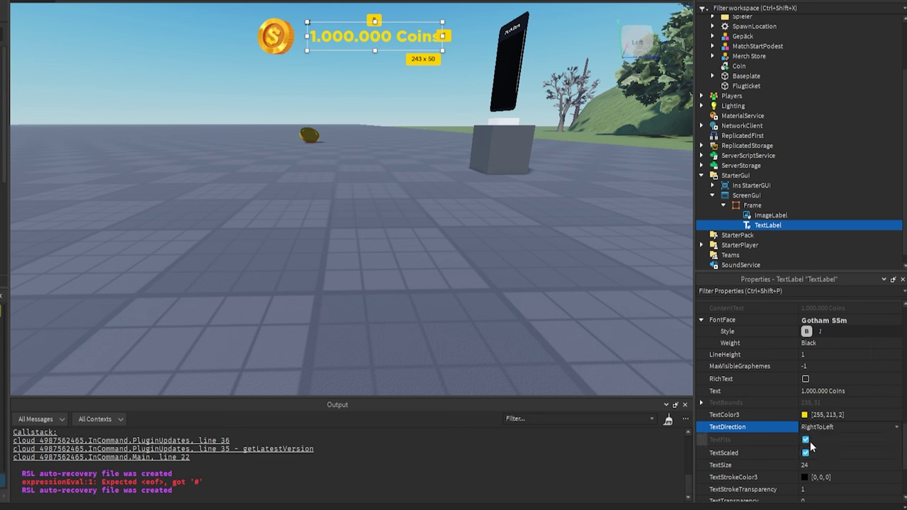
{"action": "left_click", "coordinate": [813, 428]}
{"action": "left_click", "coordinate": [812, 436]}
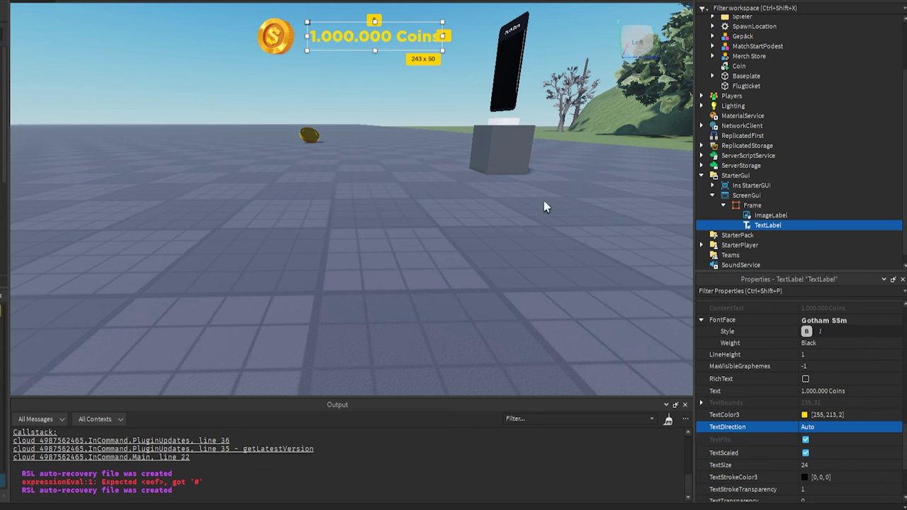
Step: Disable TextScaled to try TextSize values of 25 and 26 on the TextLabel, and enable TextScaled again
{"action": "scroll", "coordinate": [769, 450], "scroll_direction": "down", "scroll_amount": 1}
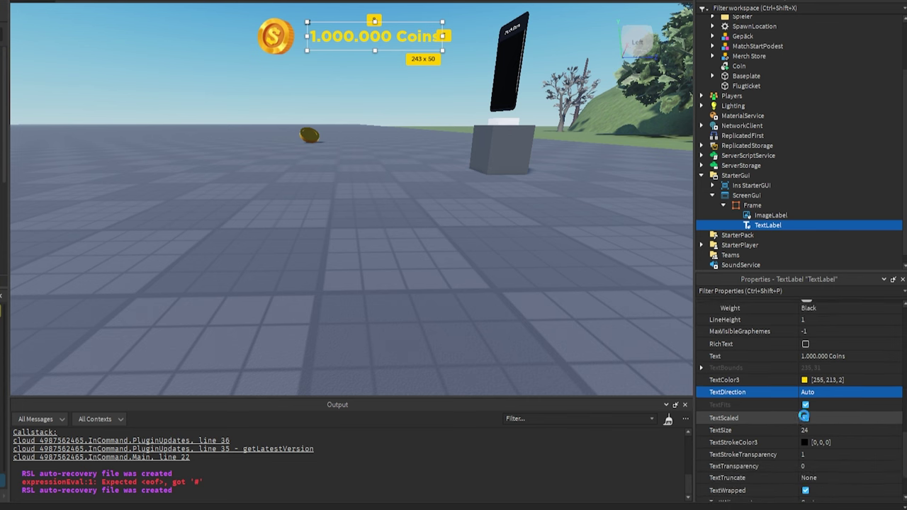
{"action": "left_click", "coordinate": [806, 420]}
{"action": "left_click", "coordinate": [807, 430]}
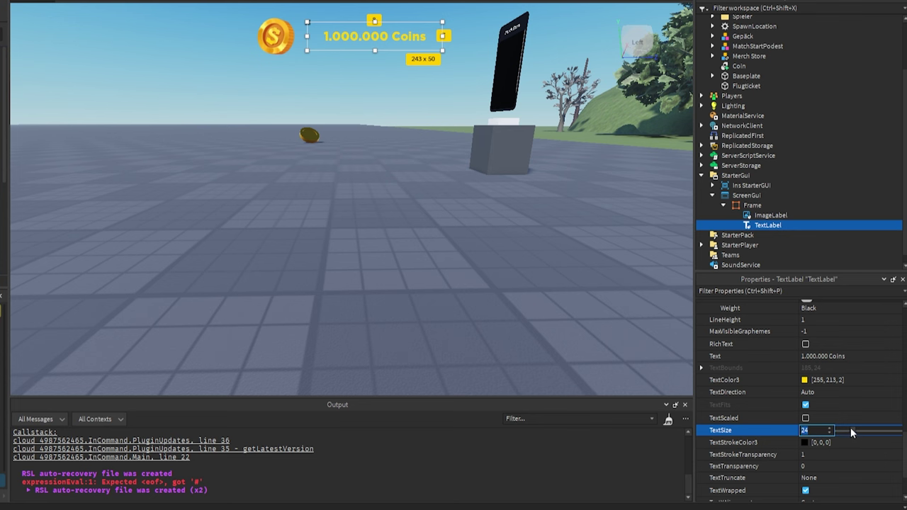
{"action": "mouse_move", "coordinate": [852, 430]}
{"action": "left_mouse_down"}
{"action": "mouse_move", "coordinate": [903, 434]}
{"action": "mouse_move", "coordinate": [853, 436]}
{"action": "left_mouse_up"}
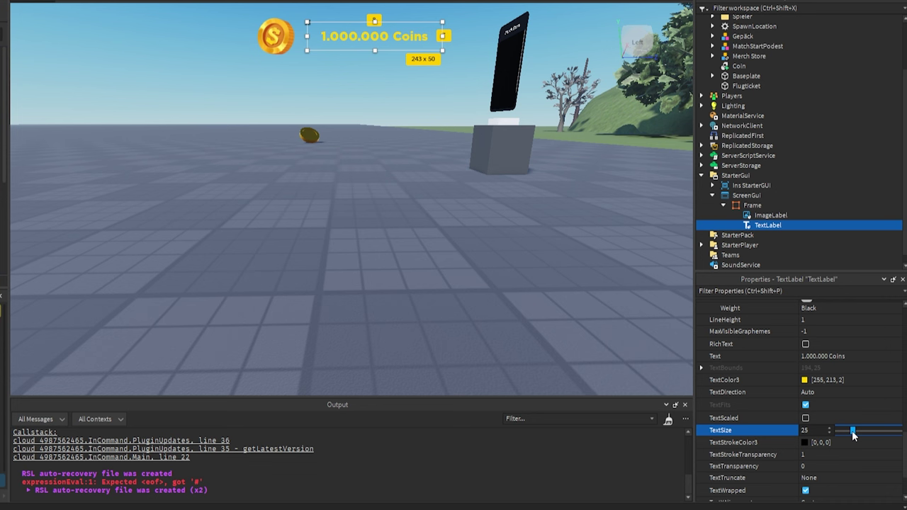
{"action": "left_click_drag", "start_coordinate": [852, 431], "coordinate": [852, 428]}
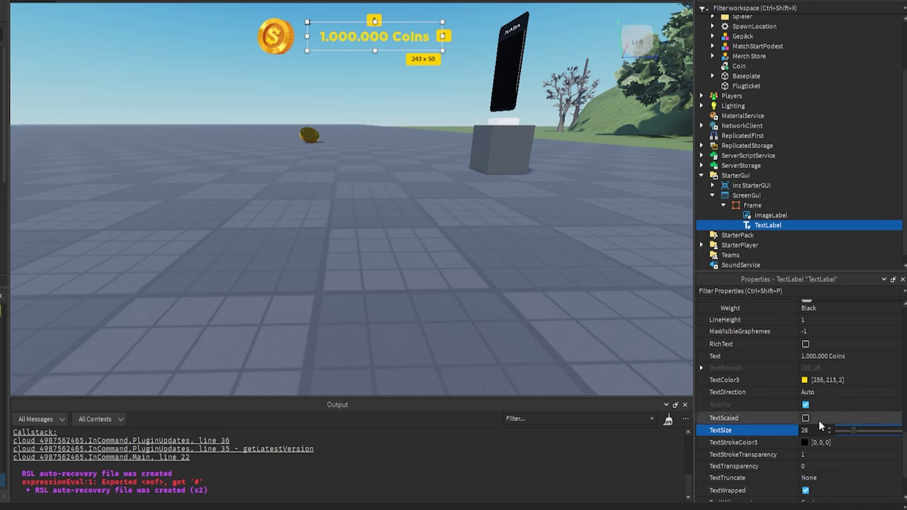
{"action": "left_click", "coordinate": [806, 418]}
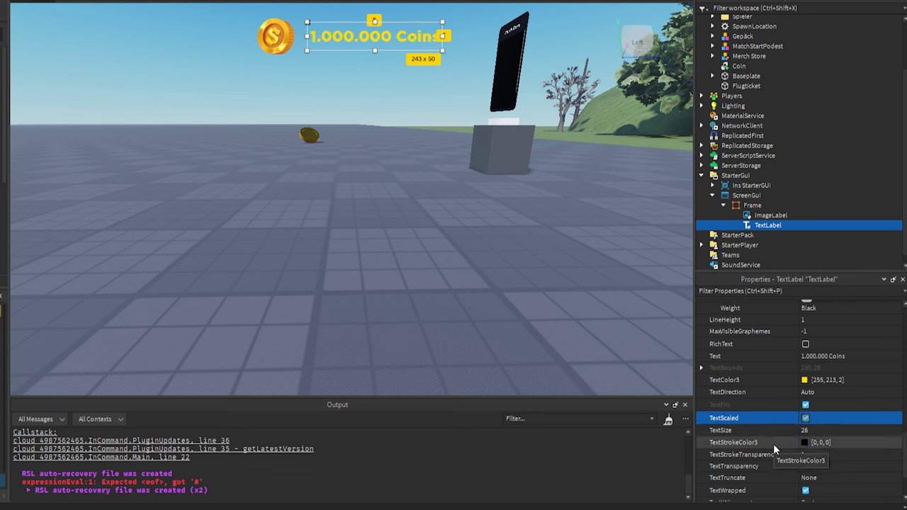
Step: Keep TextStrokeColor3 at black [0, 0, 0] and set TextStrokeTransparency to 0 to show the TextLabel's built-in outline
{"action": "left_click", "coordinate": [804, 441]}
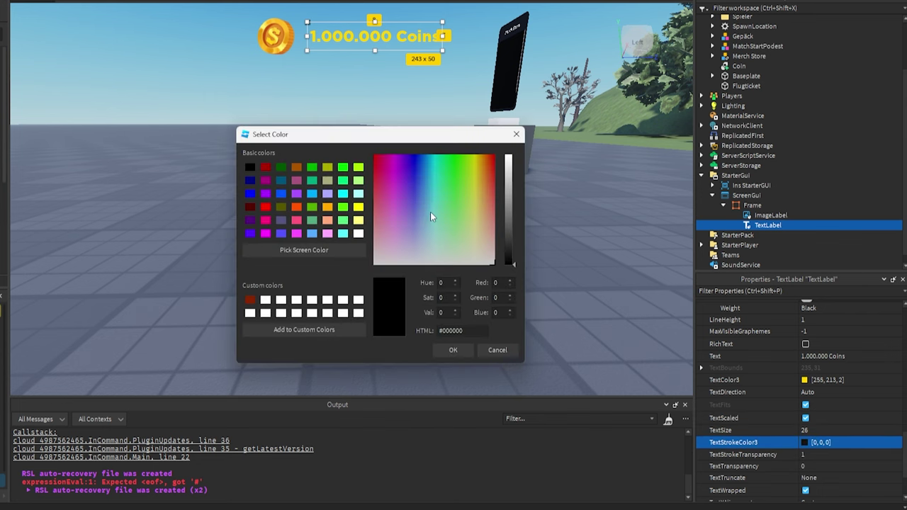
{"action": "left_click_drag", "start_coordinate": [430, 212], "coordinate": [415, 259]}
{"action": "left_click", "coordinate": [452, 349]}
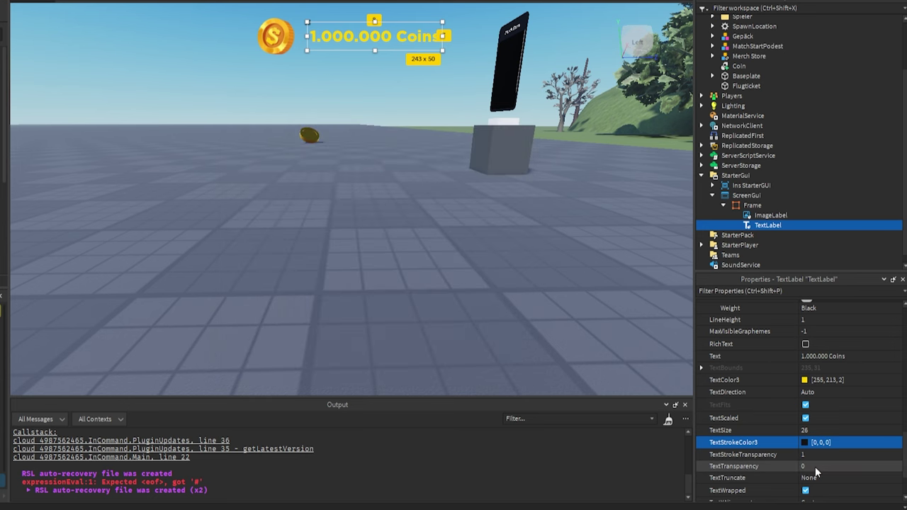
{"action": "left_click", "coordinate": [808, 454]}
{"action": "type", "text": "0"}
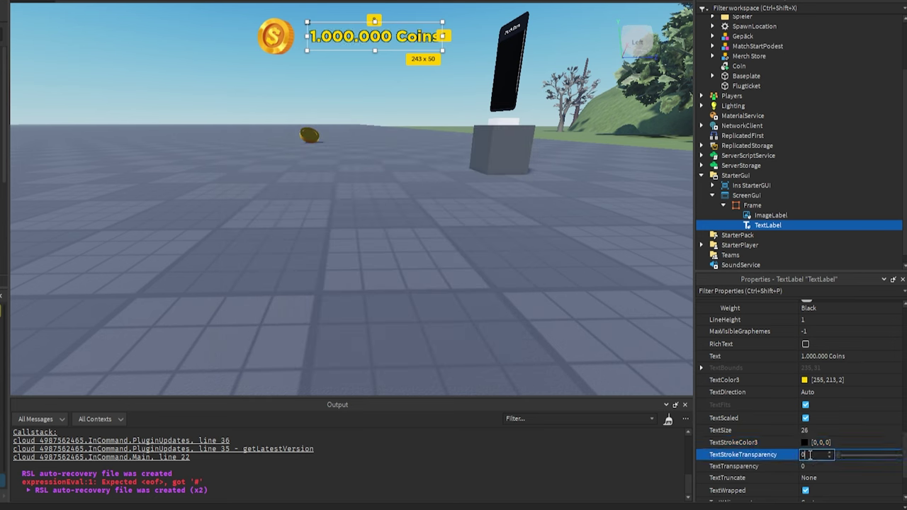
{"action": "key", "text": "Return"}
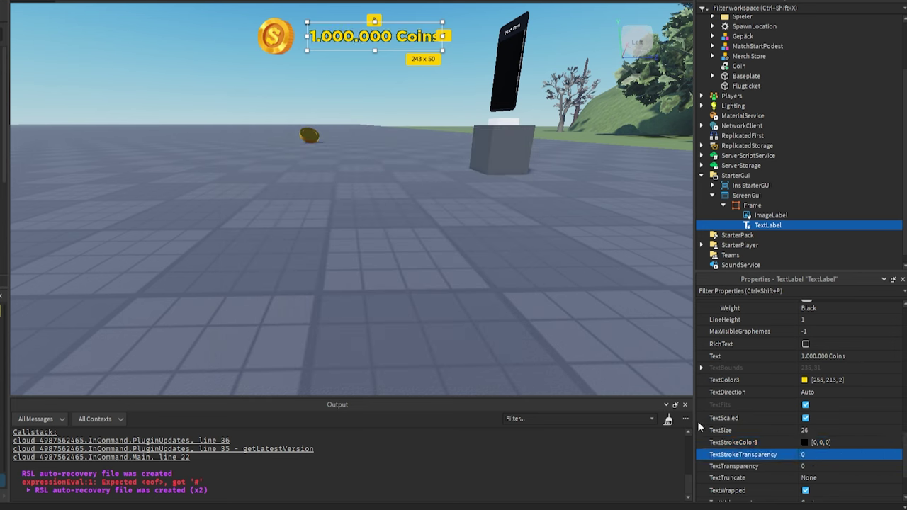
Step: Set the TextLabel's TextStrokeTransparency back to 1 to hide the built-in outline
{"action": "left_click", "coordinate": [814, 455]}
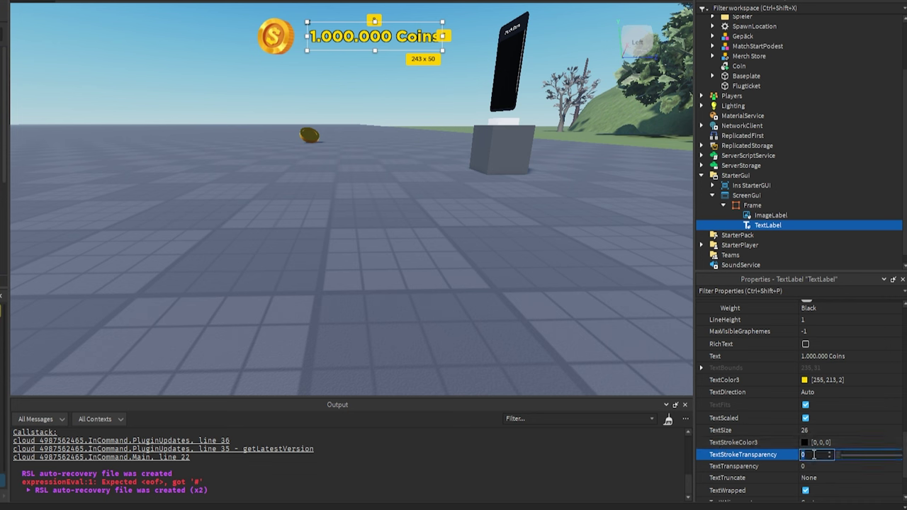
{"action": "type", "text": "1"}
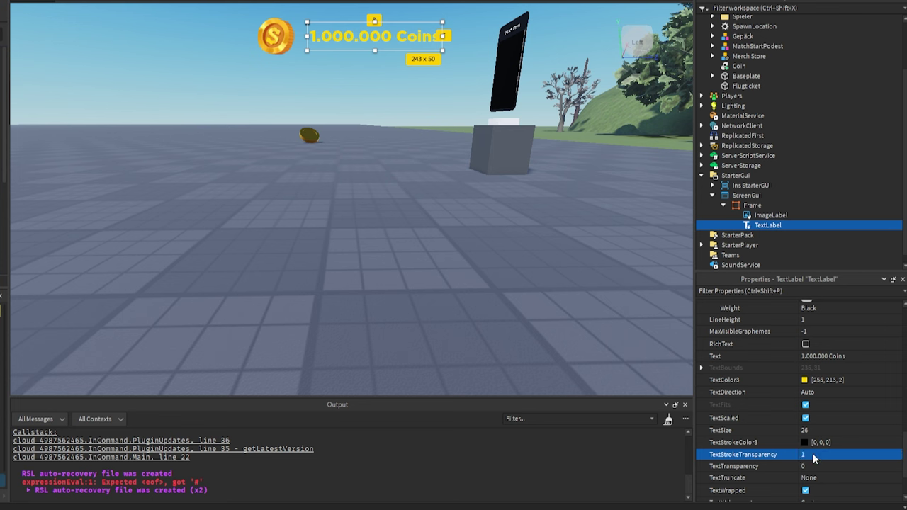
{"action": "key", "text": "Return"}
Step: Add a UIStroke to the TextLabel and check its ApplyStrokeMode options, leaving it at Contextual
{"action": "left_click", "coordinate": [777, 226]}
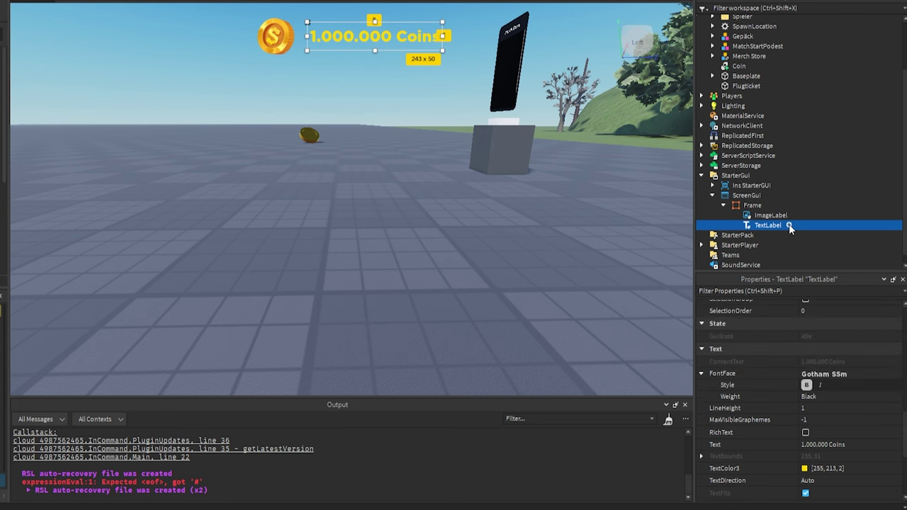
{"action": "left_click", "coordinate": [789, 225]}
{"action": "type", "text": "UI"}
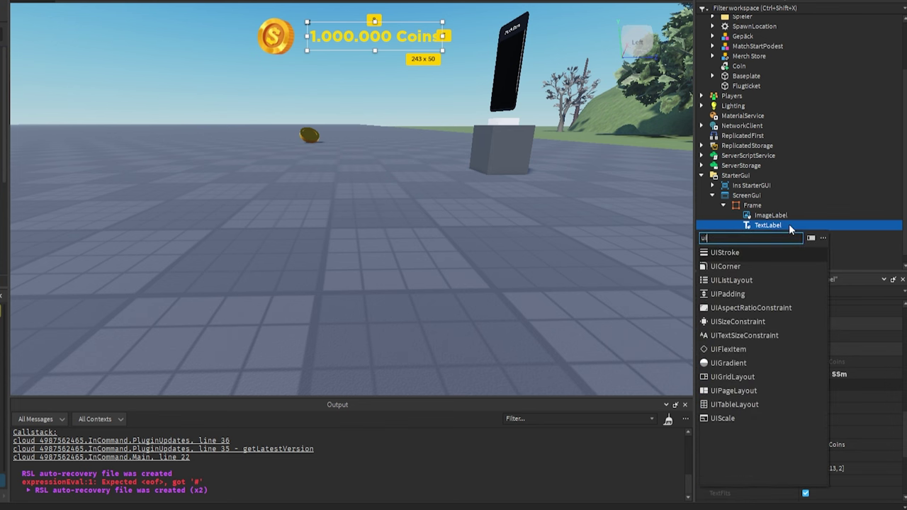
{"action": "type", "text": "S"}
{"action": "left_click", "coordinate": [755, 244]}
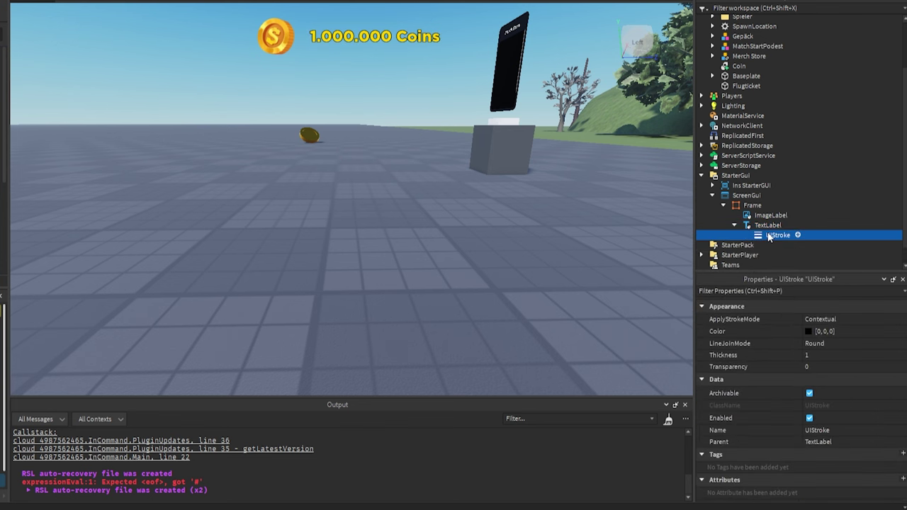
{"action": "left_click", "coordinate": [821, 320]}
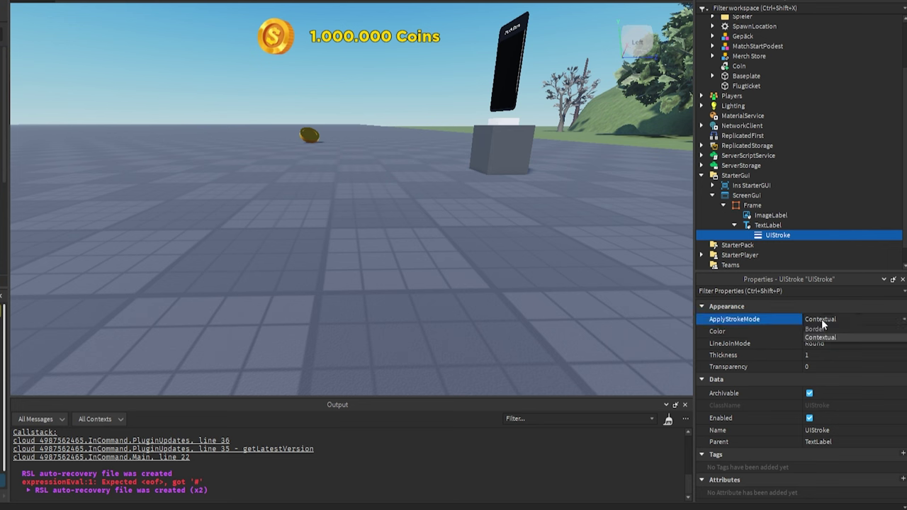
{"action": "left_click", "coordinate": [819, 320]}
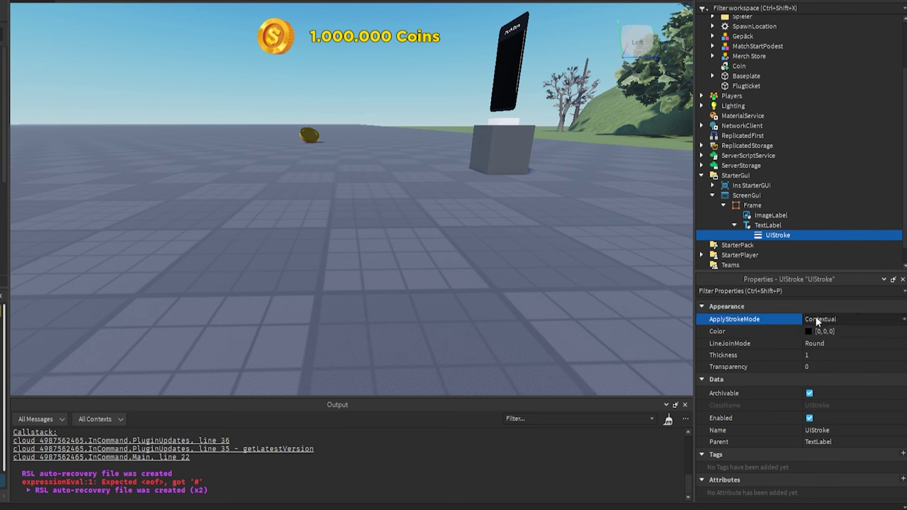
Step: Try the Border ApplyStrokeMode on the UIStroke and switch it back to Contextual
{"action": "left_click", "coordinate": [818, 320]}
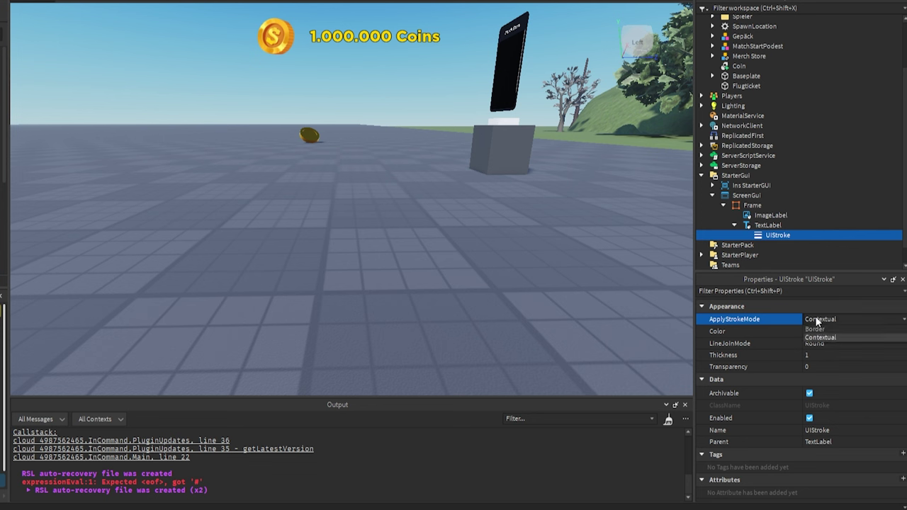
{"action": "left_click", "coordinate": [824, 330]}
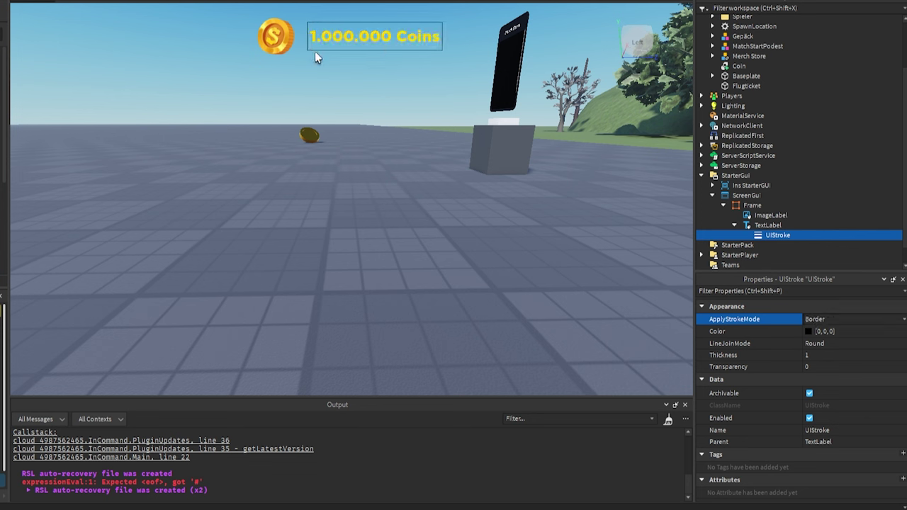
{"action": "left_click", "coordinate": [819, 318]}
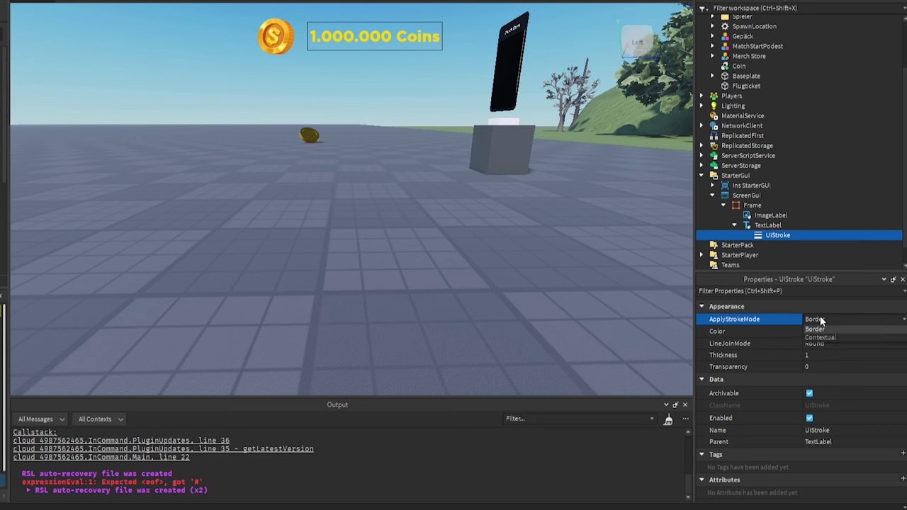
{"action": "left_click", "coordinate": [819, 337]}
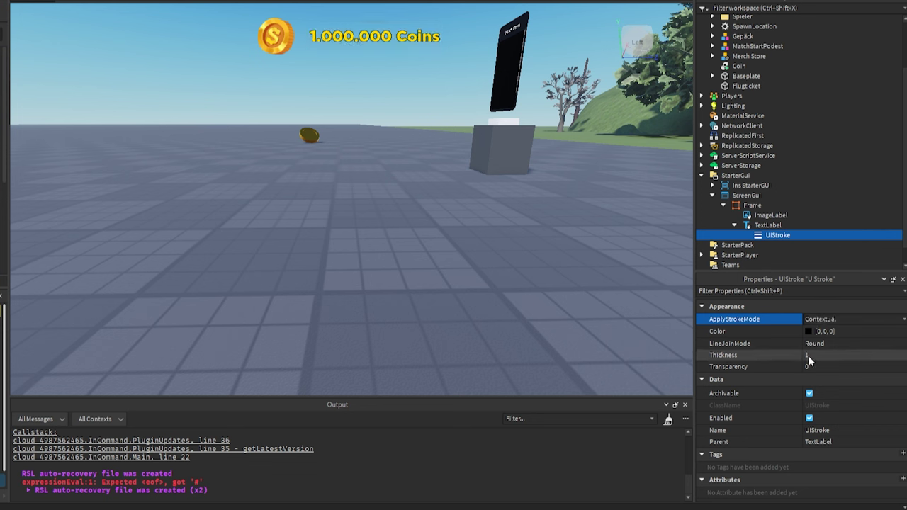
Step: Set the UIStroke's Thickness to 2 and its LineJoinMode to Bevel
{"action": "left_click", "coordinate": [808, 355]}
{"action": "type", "text": "2"}
{"action": "key", "text": "Return"}
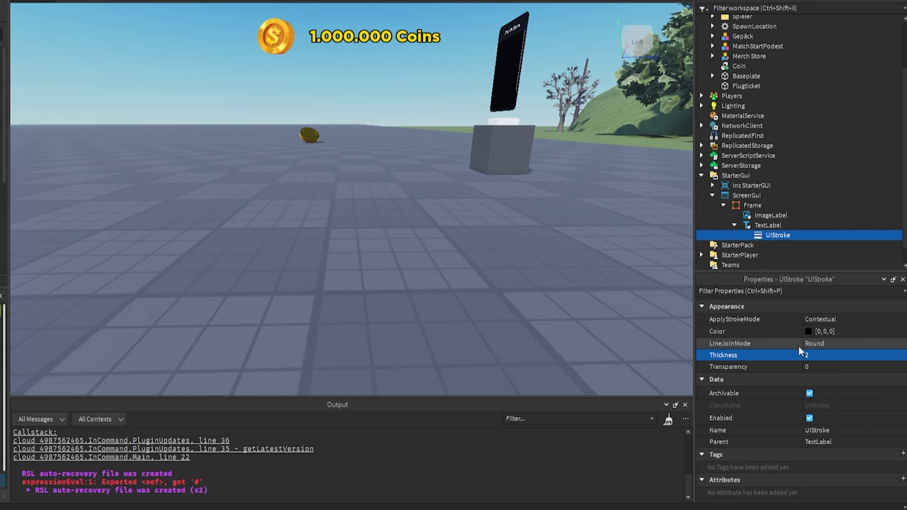
{"action": "left_click", "coordinate": [825, 345]}
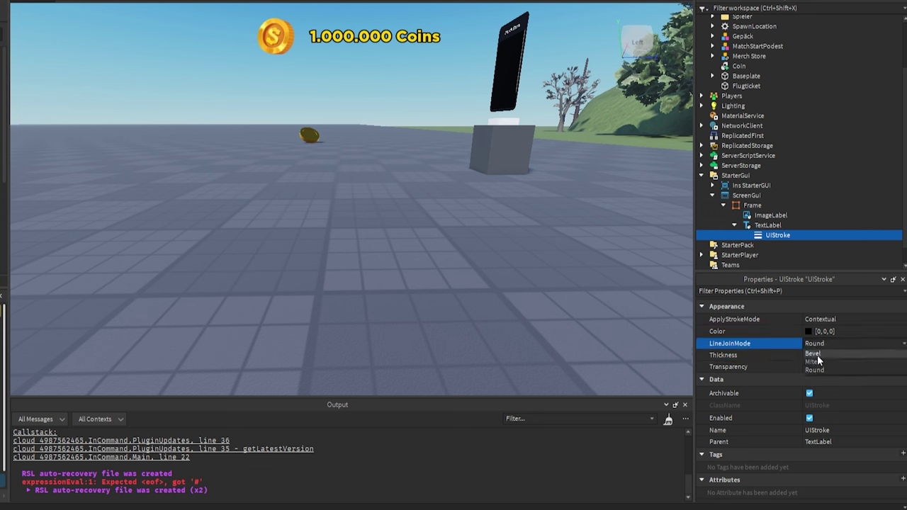
{"action": "left_click", "coordinate": [820, 360]}
{"action": "left_click", "coordinate": [814, 353]}
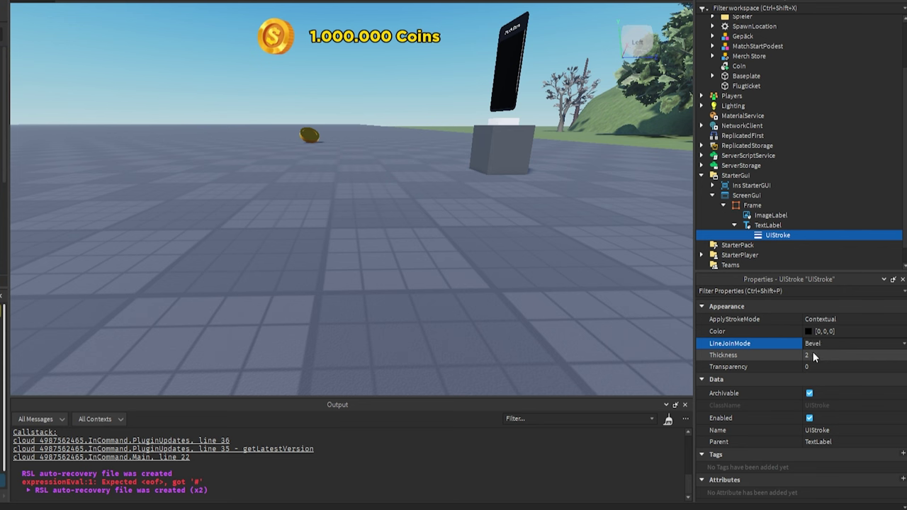
Step: Increase the UIStroke's Thickness to 4 and compare LineJoinMode Round with Bevel, ending on Bevel
{"action": "left_click", "coordinate": [848, 354]}
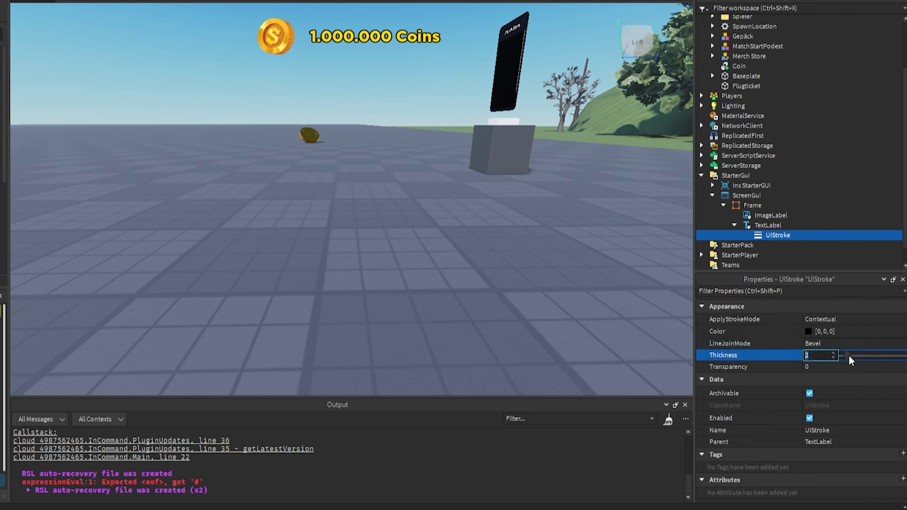
{"action": "type", "text": "4"}
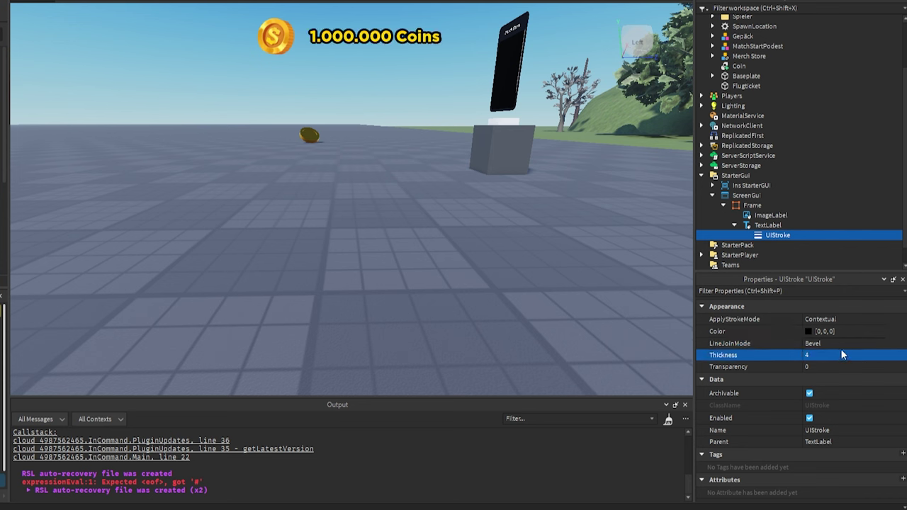
{"action": "left_click", "coordinate": [834, 343]}
{"action": "left_click", "coordinate": [822, 369]}
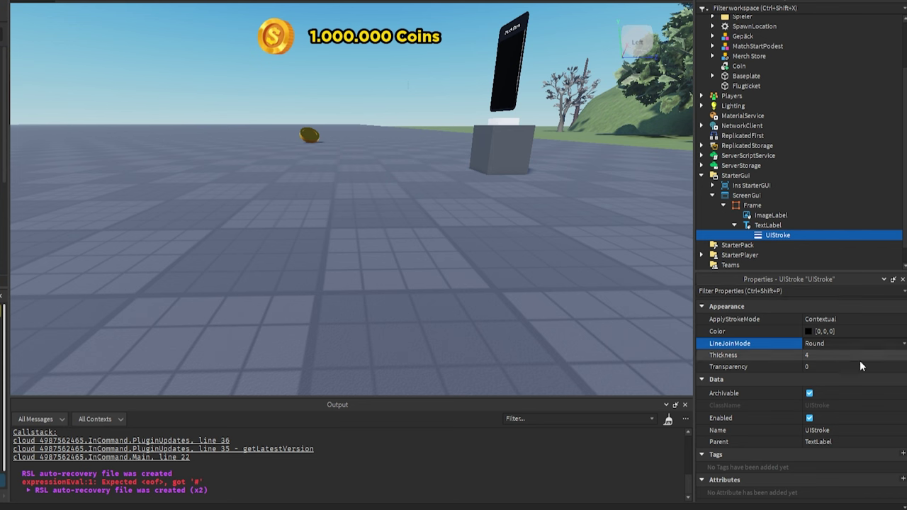
{"action": "left_click", "coordinate": [828, 340]}
{"action": "left_click", "coordinate": [820, 353]}
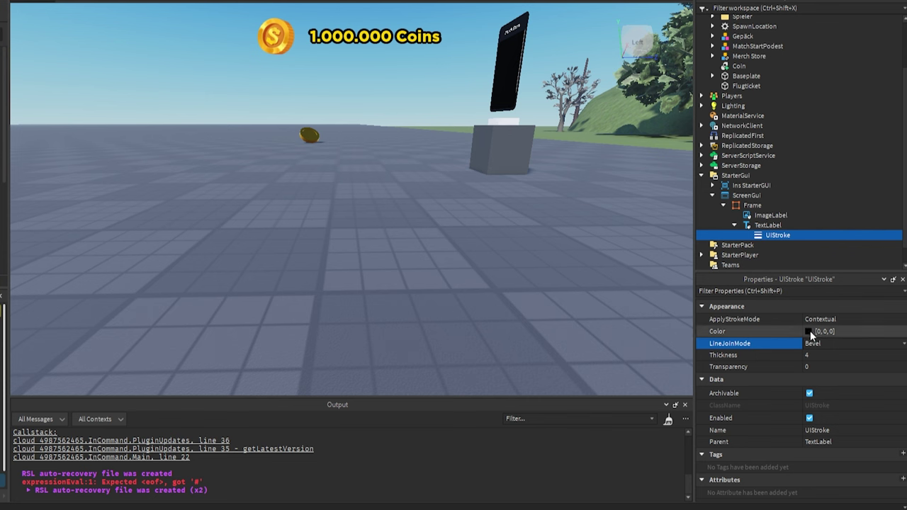
Step: Delete the UIStroke from the TextLabel and keep the label's TextTransparency at 0
{"action": "left_click", "coordinate": [766, 237]}
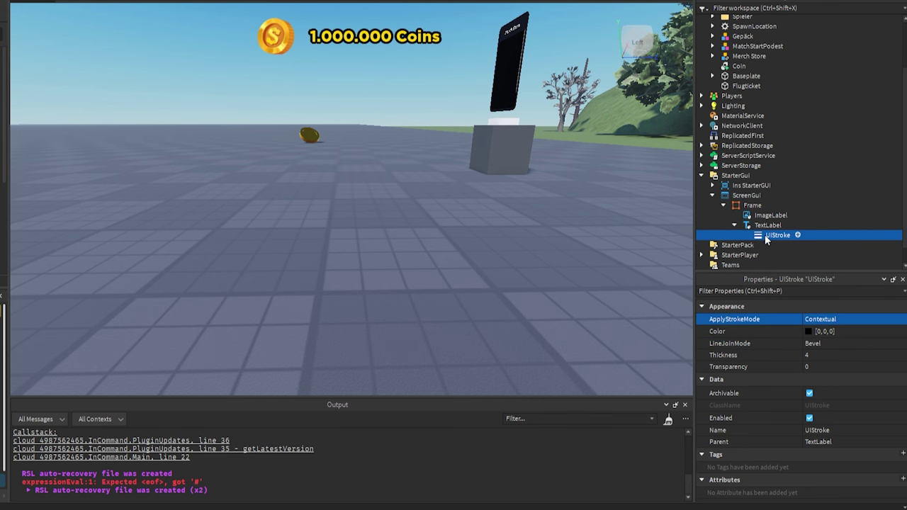
{"action": "key", "text": "Delete"}
{"action": "left_click", "coordinate": [812, 408]}
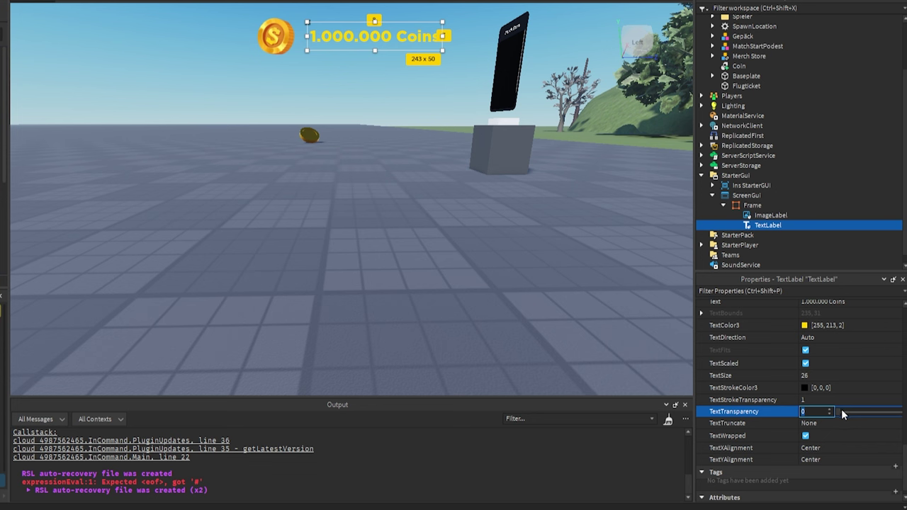
{"action": "left_click_drag", "start_coordinate": [838, 411], "coordinate": [769, 415]}
Step: Try TextTruncate AtEnd on the TextLabel with TextScaled disabled and TextSize 33, restoring TextTruncate to None and enabling TextScaled again
{"action": "left_click", "coordinate": [782, 423]}
{"action": "left_click", "coordinate": [822, 424]}
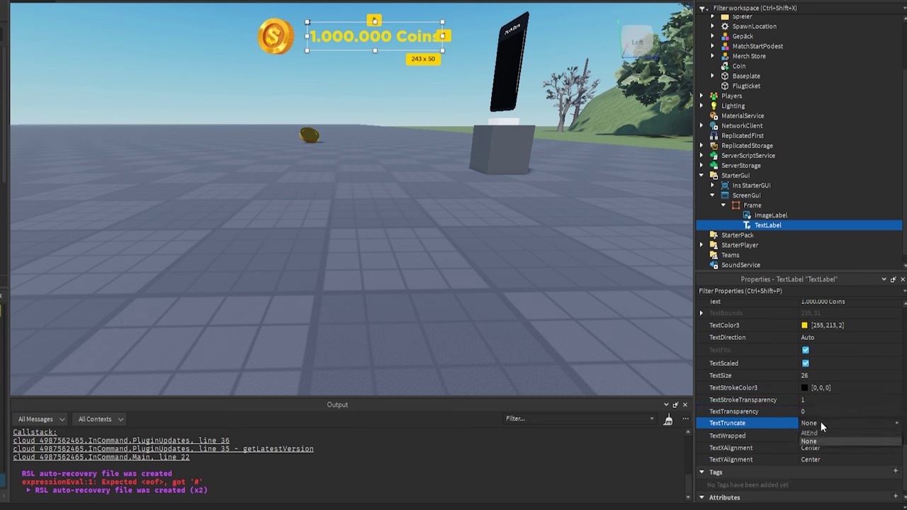
{"action": "left_click", "coordinate": [818, 432]}
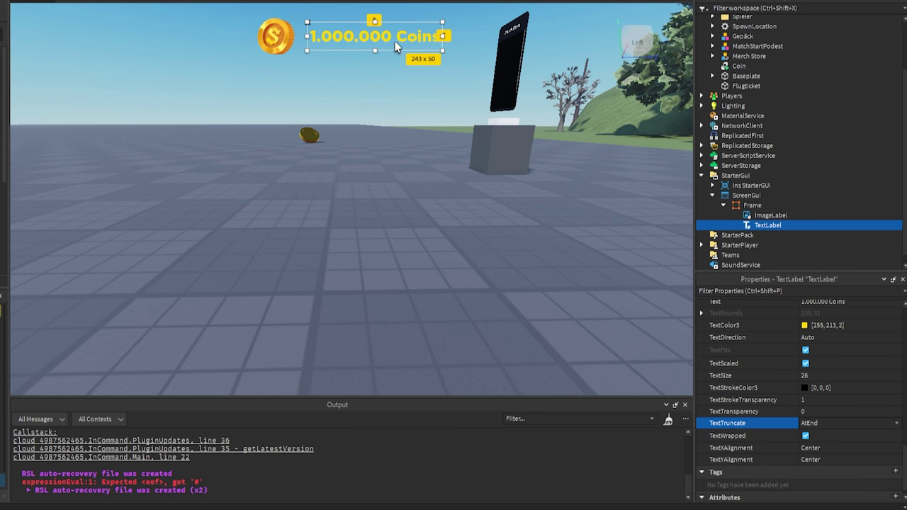
{"action": "left_click", "coordinate": [805, 363]}
{"action": "left_click", "coordinate": [828, 376]}
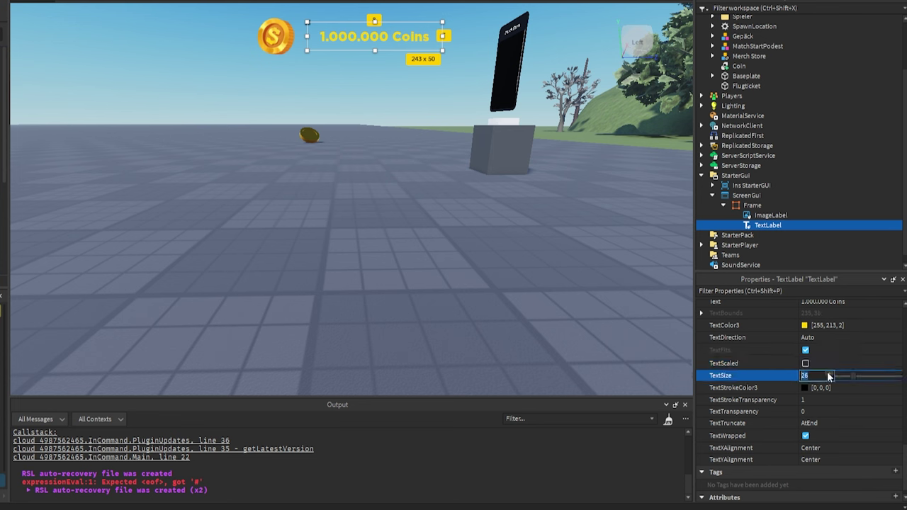
{"action": "left_click_drag", "start_coordinate": [850, 376], "coordinate": [858, 380]}
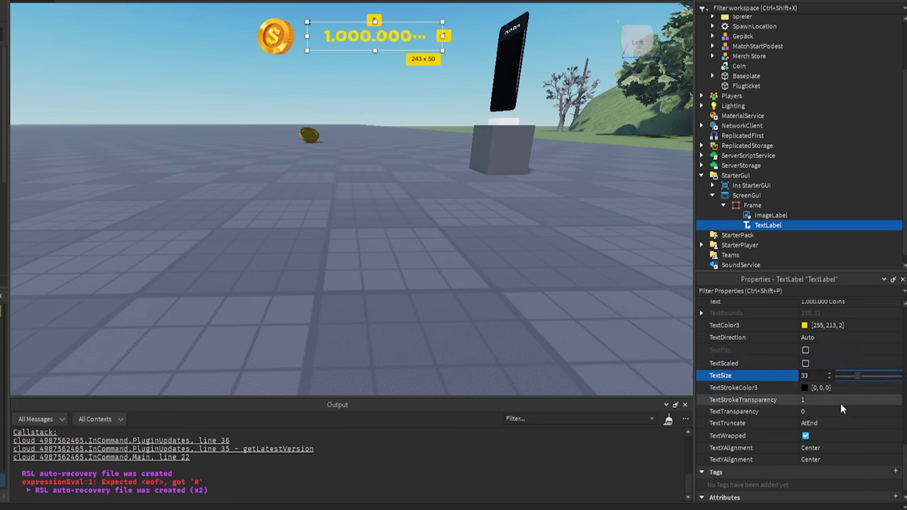
{"action": "left_click", "coordinate": [837, 421]}
{"action": "left_click", "coordinate": [826, 442]}
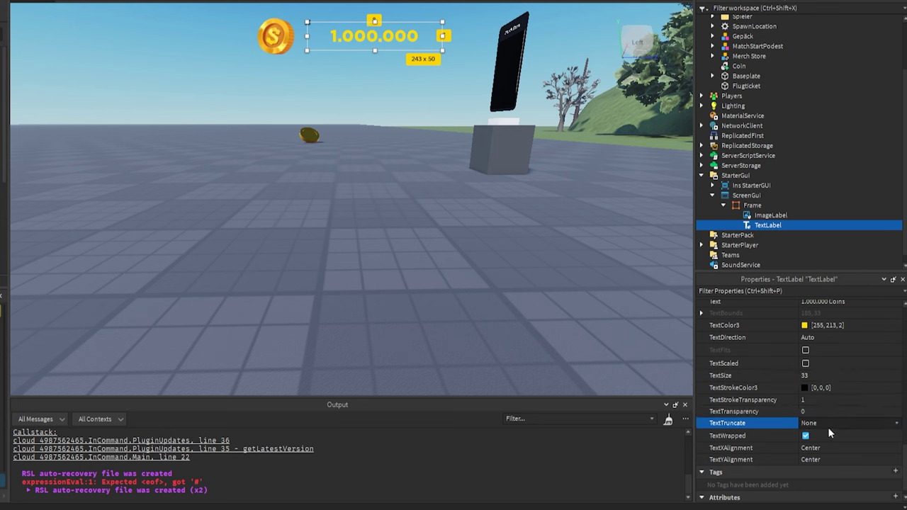
{"action": "left_click", "coordinate": [805, 362]}
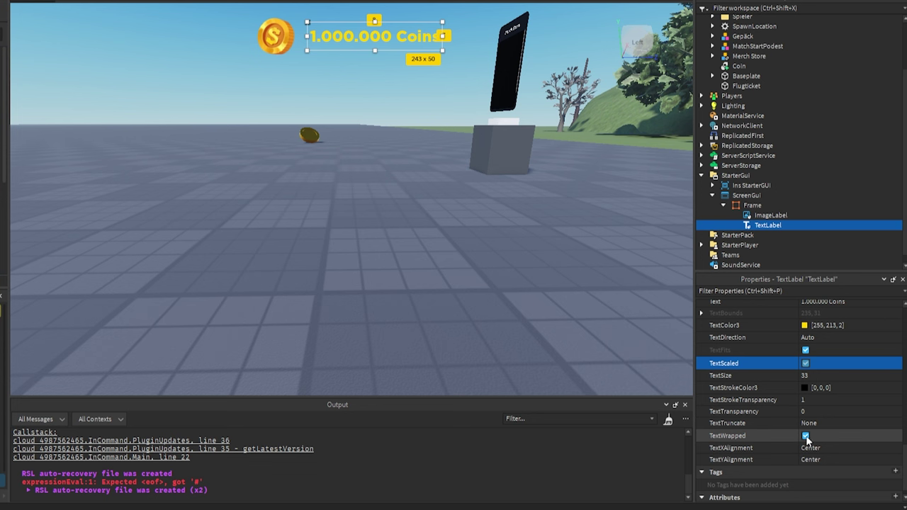
Step: Disable TextWrapped on the TextLabel and raise its TextSize to 100
{"action": "left_click", "coordinate": [805, 436]}
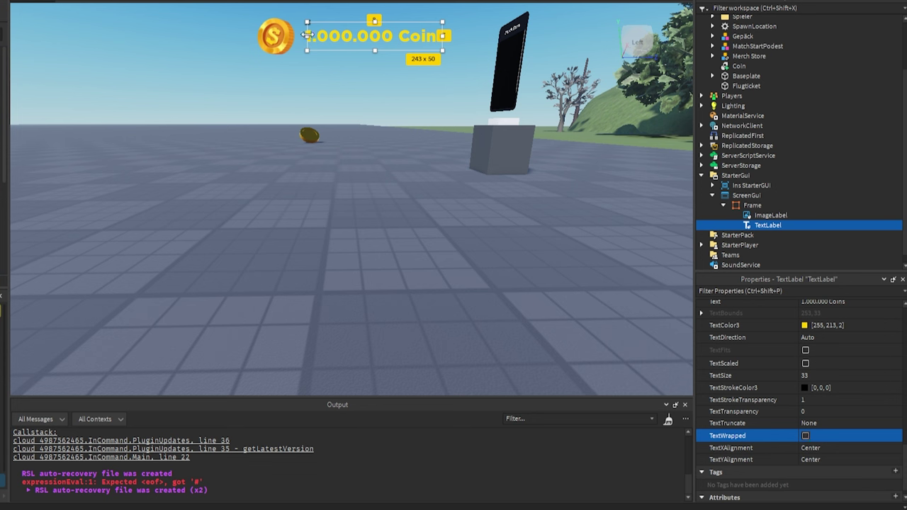
{"action": "left_click", "coordinate": [810, 375]}
{"action": "left_click_drag", "start_coordinate": [874, 376], "coordinate": [899, 377]}
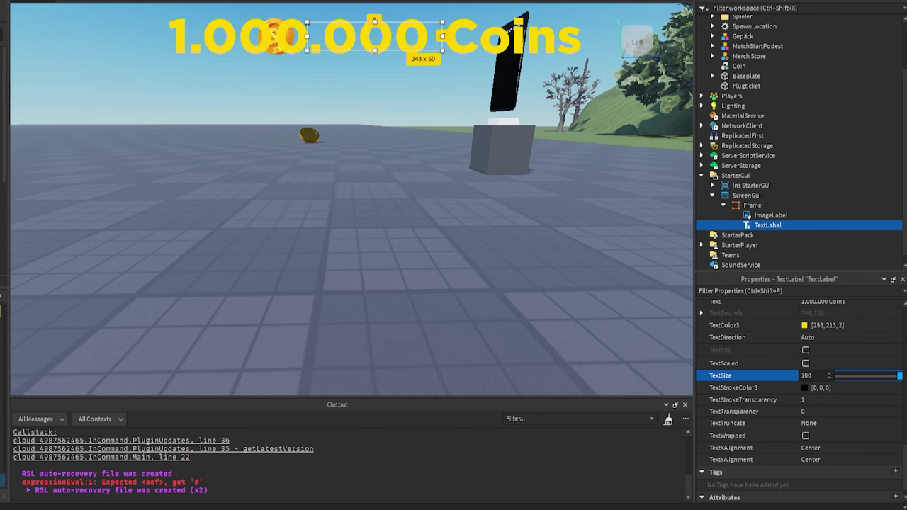
Step: Toggle TextWrapped and TextScaled on the TextLabel to compare their effect at TextSize 100, leaving both enabled
{"action": "left_click", "coordinate": [806, 436]}
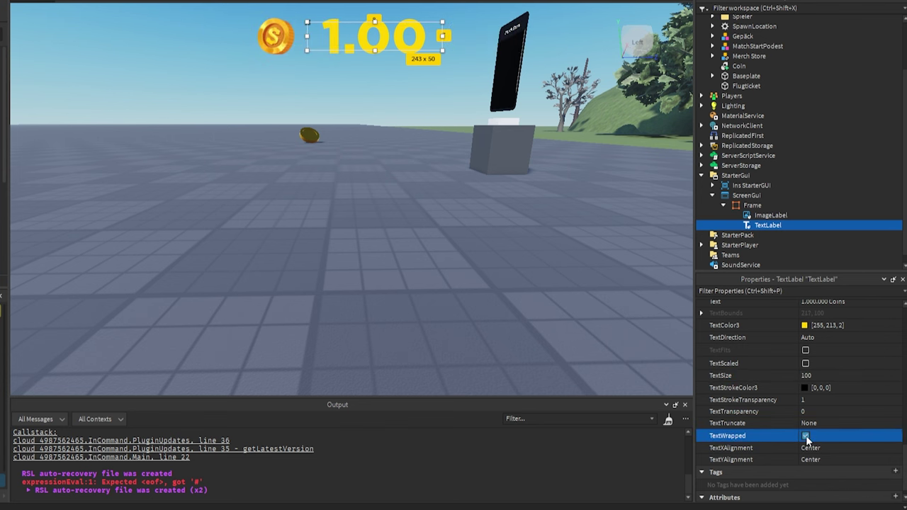
{"action": "left_click", "coordinate": [805, 436]}
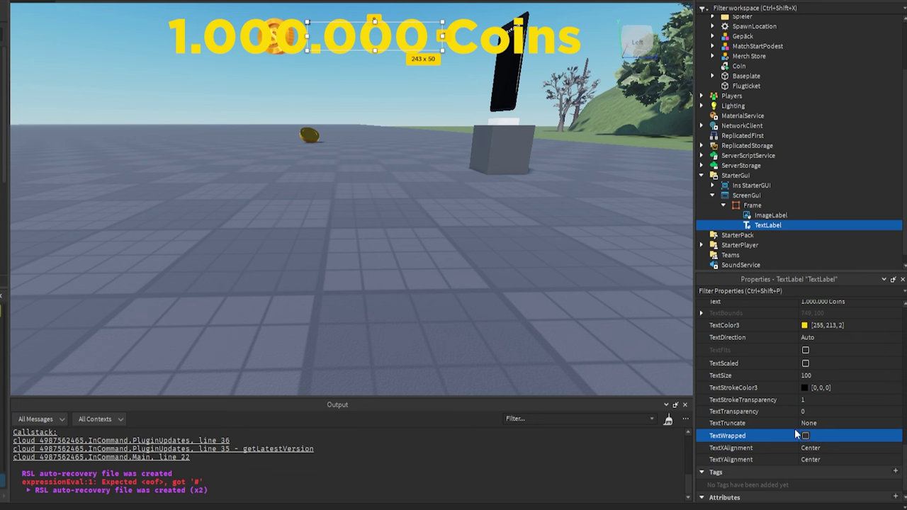
{"action": "left_click", "coordinate": [806, 364]}
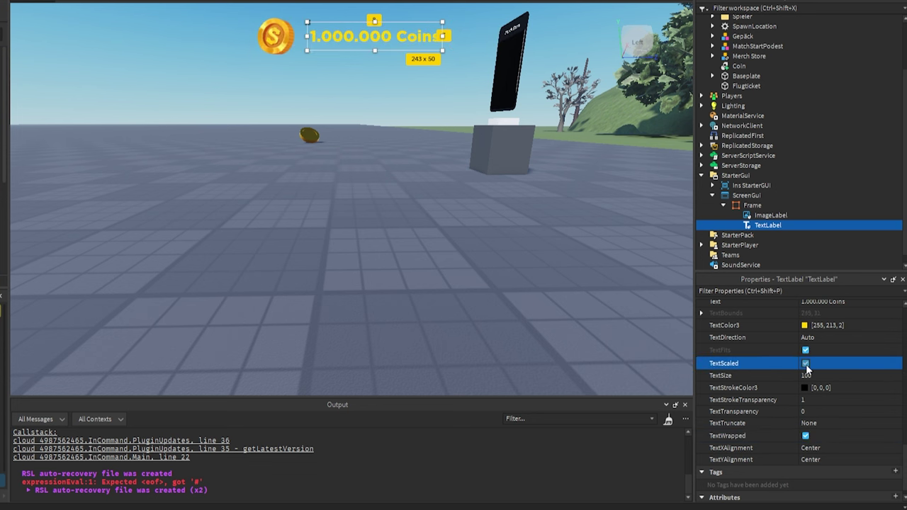
{"action": "left_click", "coordinate": [805, 435]}
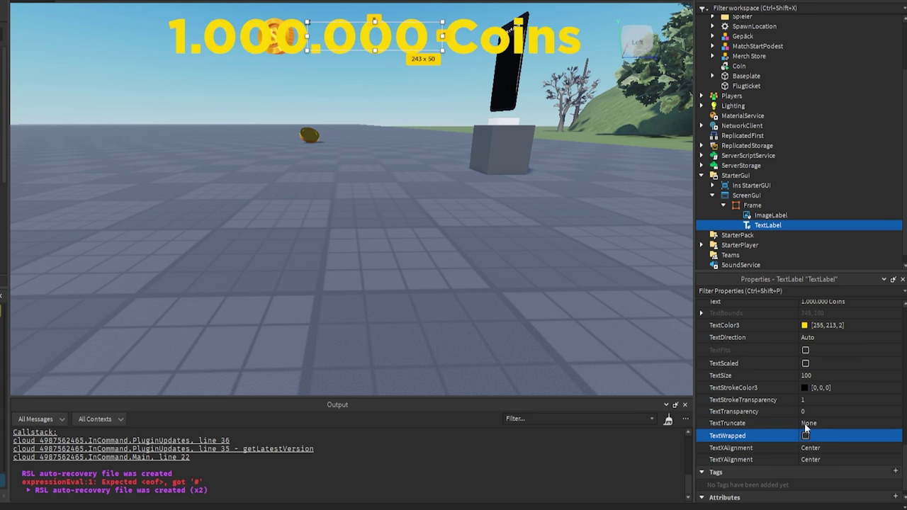
{"action": "left_click", "coordinate": [805, 363]}
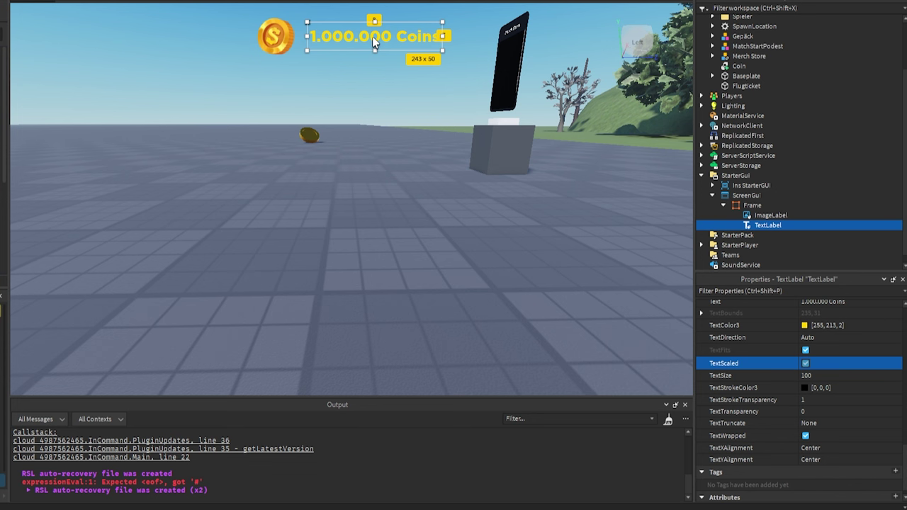
Step: Try the Left and Right TextXAlignment options on the TextLabel and return it to Center
{"action": "left_click", "coordinate": [815, 449]}
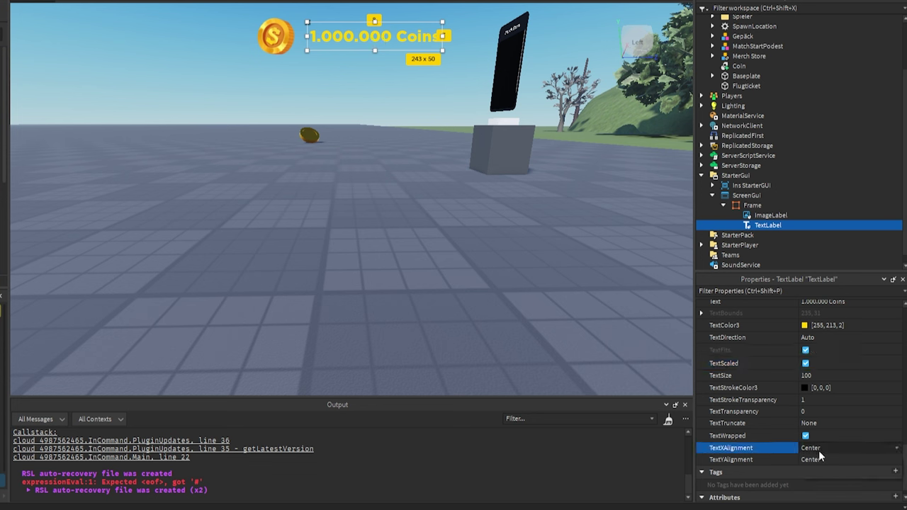
{"action": "left_click", "coordinate": [816, 449]}
{"action": "left_click", "coordinate": [811, 467]}
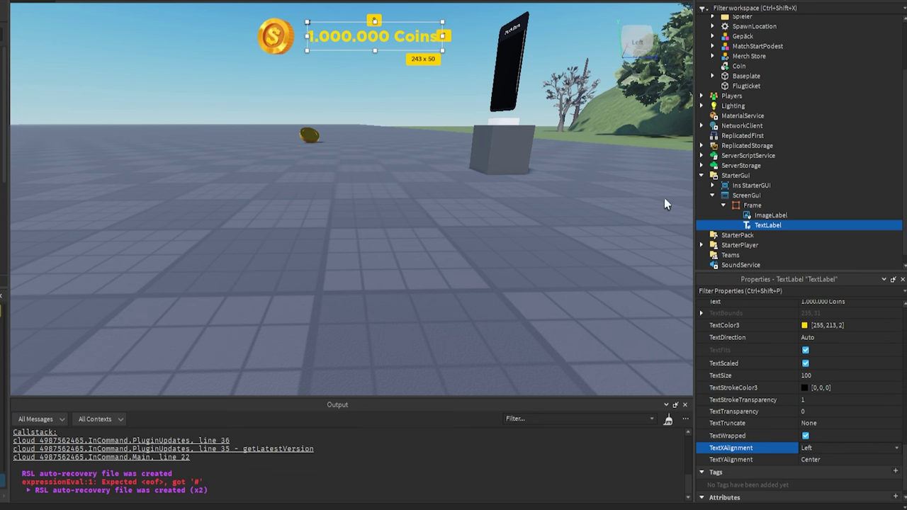
{"action": "left_click", "coordinate": [834, 447]}
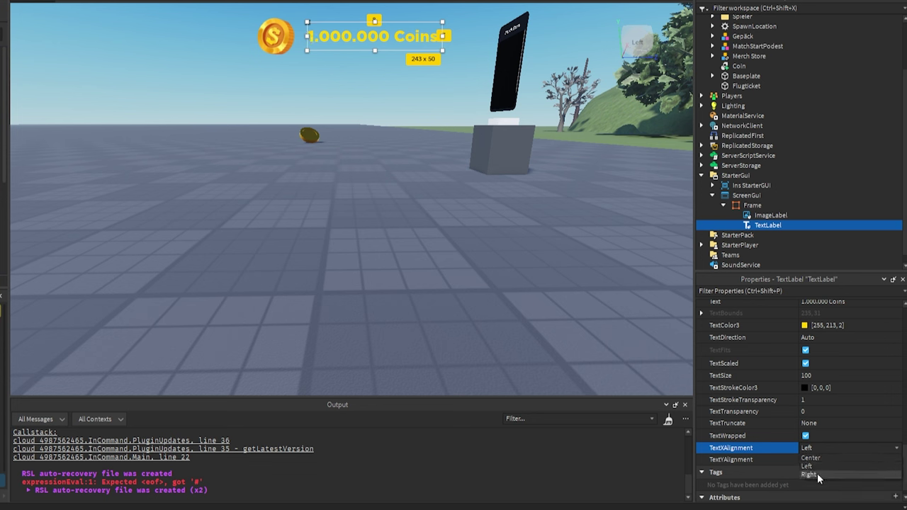
{"action": "left_click", "coordinate": [816, 473]}
{"action": "left_click", "coordinate": [815, 450]}
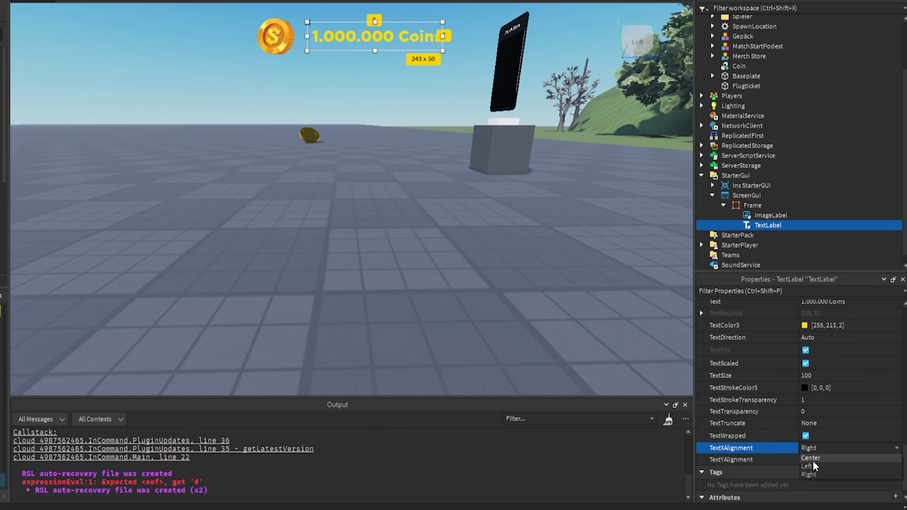
{"action": "left_click", "coordinate": [813, 460]}
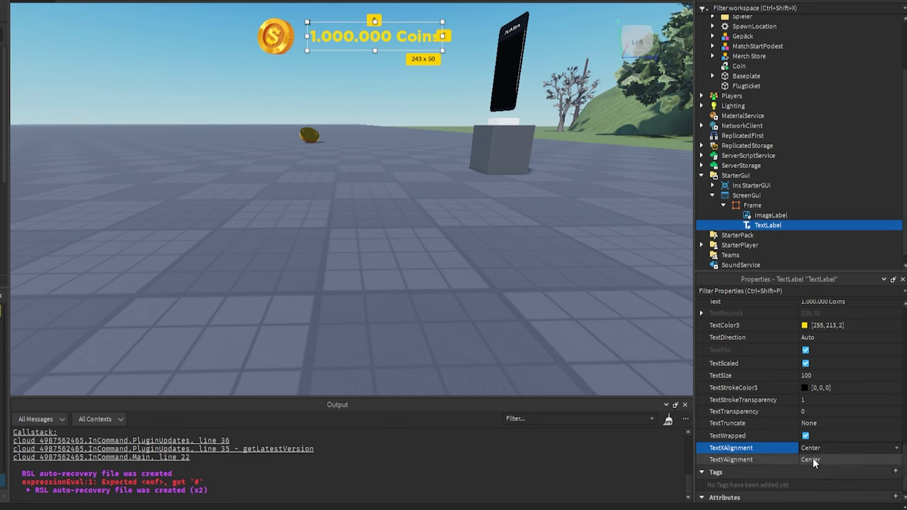
Step: Try the Top and Bottom TextYAlignment options on the TextLabel and return it to Center
{"action": "left_click", "coordinate": [811, 460]}
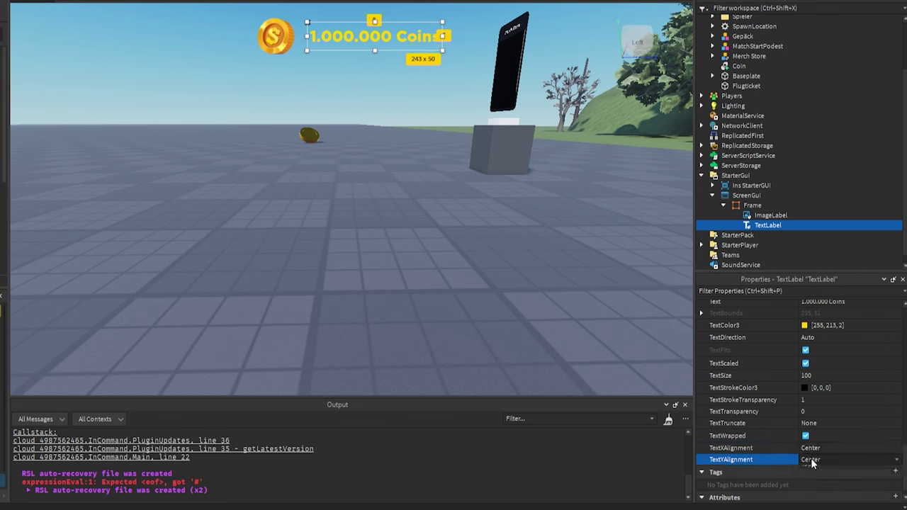
{"action": "left_click", "coordinate": [811, 461]}
{"action": "left_click", "coordinate": [810, 484]}
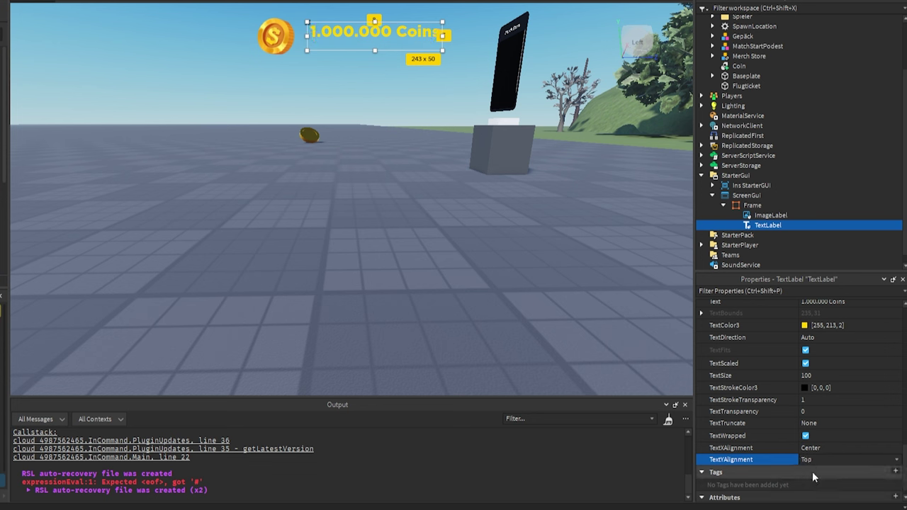
{"action": "left_click", "coordinate": [811, 461]}
{"action": "left_click", "coordinate": [811, 469]}
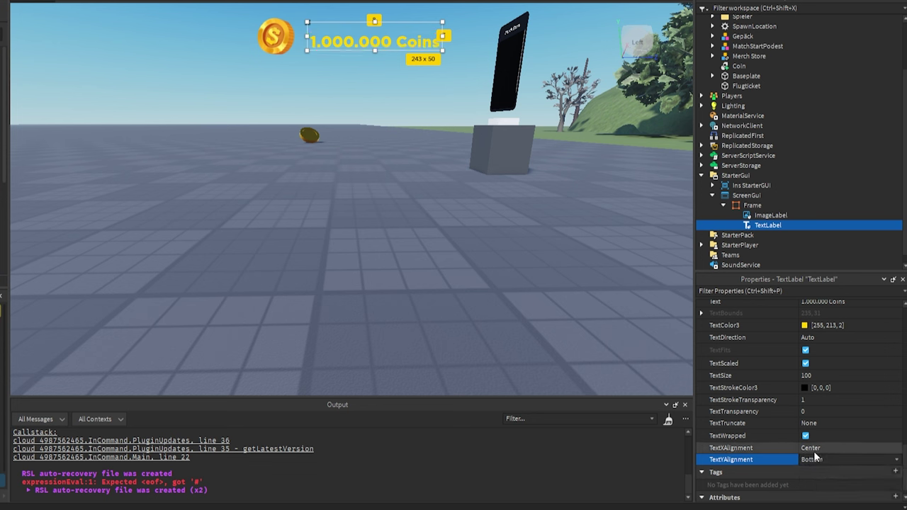
{"action": "left_click", "coordinate": [811, 460]}
{"action": "left_click", "coordinate": [812, 478]}
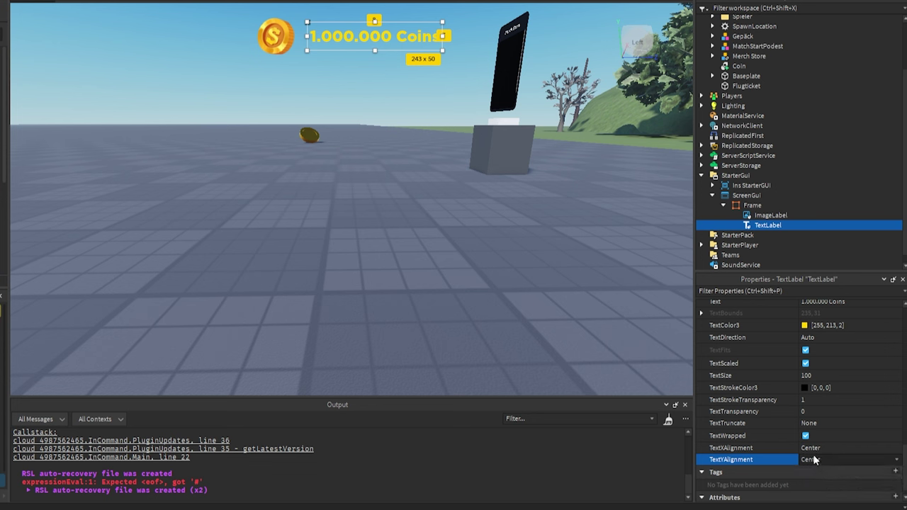
Step: Duplicate the Frame holding the coin icon and text in the ScreenGui, and remove the copy's contents
{"action": "scroll", "coordinate": [813, 475], "scroll_direction": "down", "scroll_amount": 1}
{"action": "right_click_drag", "start_coordinate": [468, 291], "coordinate": [467, 291]}
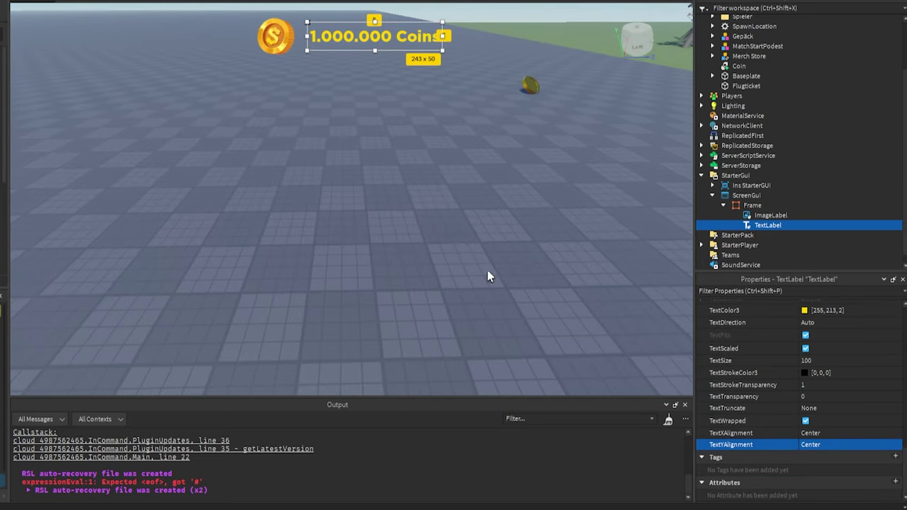
{"action": "left_click", "coordinate": [748, 205]}
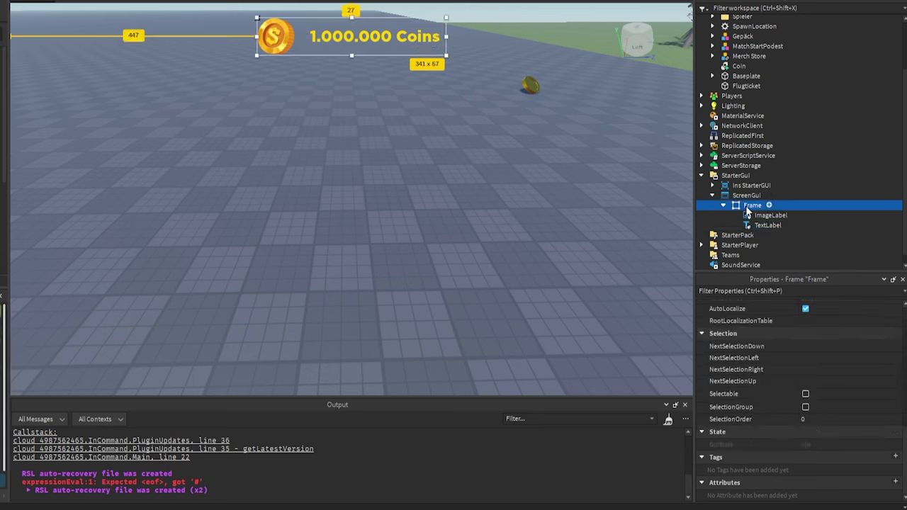
{"action": "key", "text": "ctrl+d"}
{"action": "left_click", "coordinate": [722, 215]}
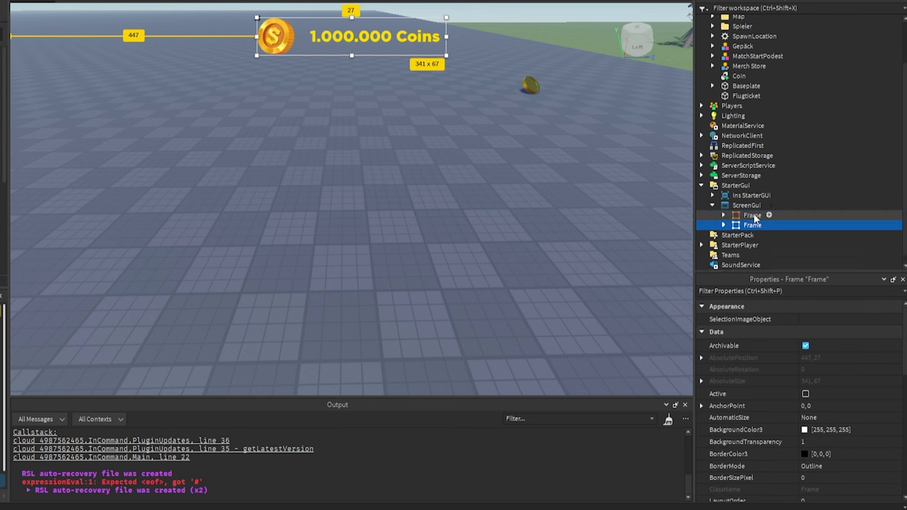
{"action": "left_click", "coordinate": [723, 225]}
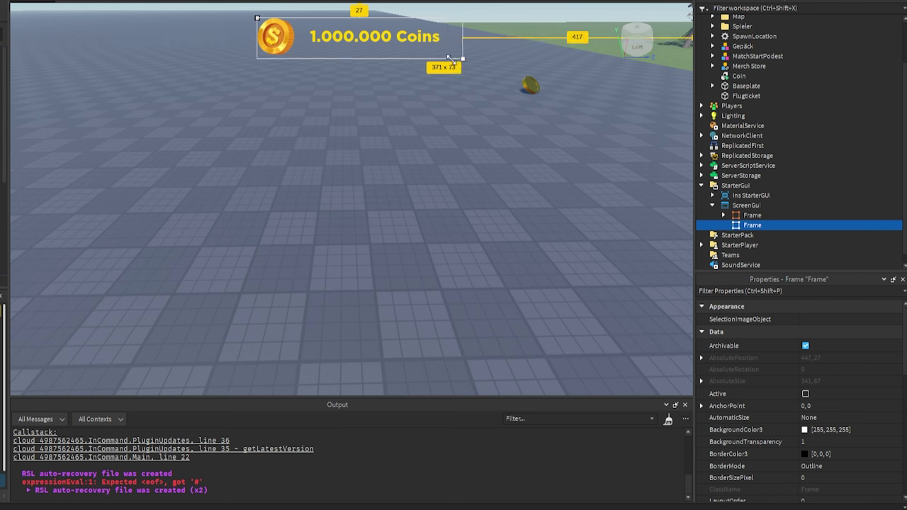
Step: Enlarge the emptied Frame to about 355 x 84 around the coin display and nest the original Frame inside it
{"action": "left_click_drag", "start_coordinate": [352, 18], "coordinate": [352, 13]}
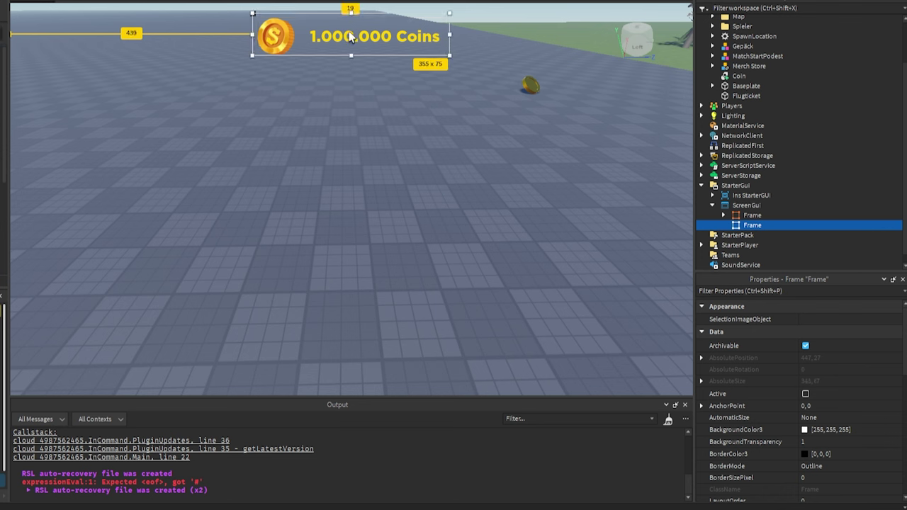
{"action": "left_click_drag", "start_coordinate": [352, 56], "coordinate": [352, 62]}
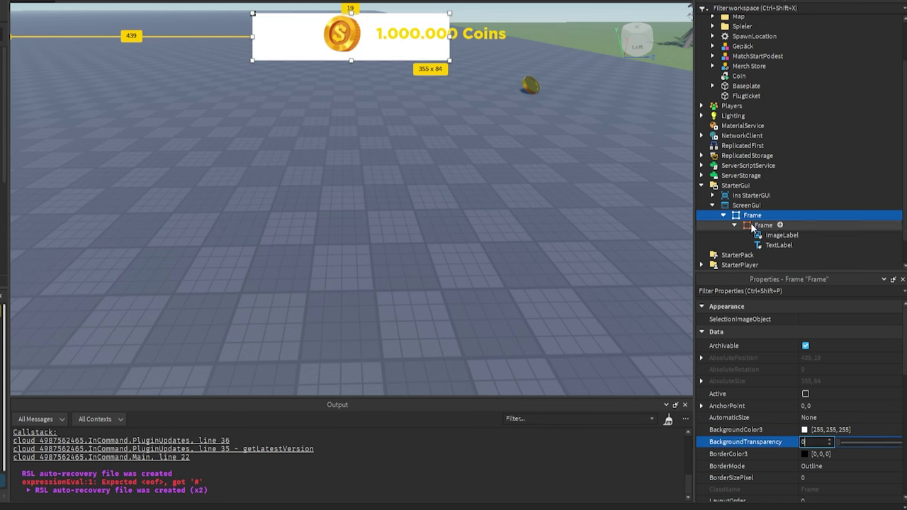
Step: Give the outer Frame a BackgroundTransparency of 0 and an orange BackgroundColor3 of about 212, 112, 40
{"action": "left_click", "coordinate": [804, 430]}
{"action": "left_click", "coordinate": [484, 176]}
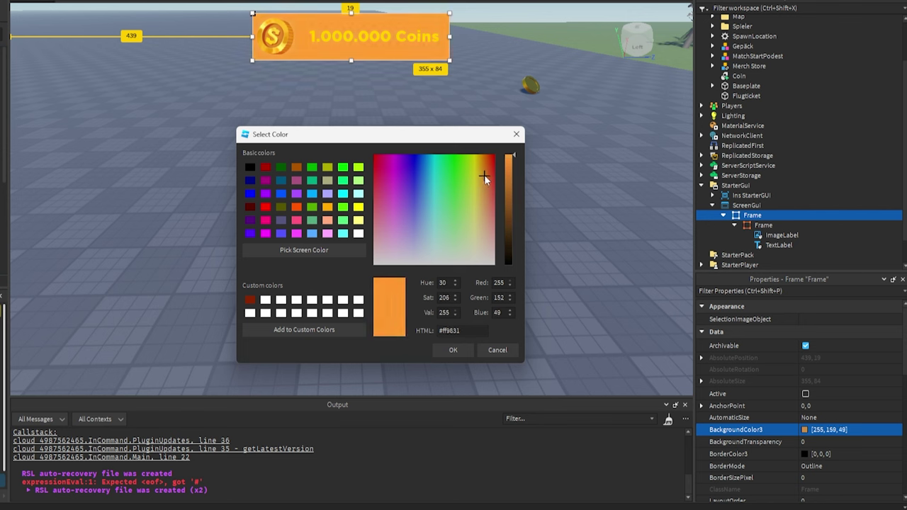
{"action": "left_click", "coordinate": [506, 173]}
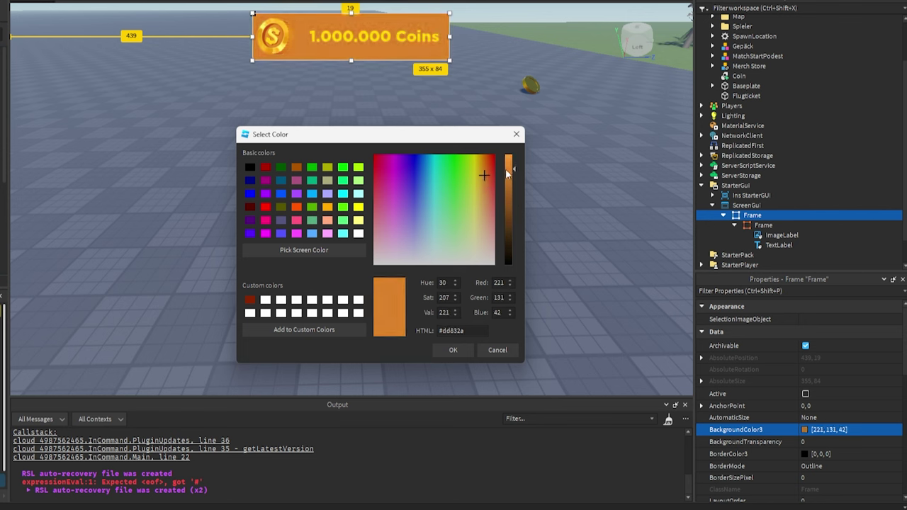
{"action": "left_click", "coordinate": [485, 175]}
{"action": "left_click", "coordinate": [453, 350]}
Step: Insert a UICorner into the orange outer Frame to round its corners, and select it
{"action": "left_click", "coordinate": [770, 216]}
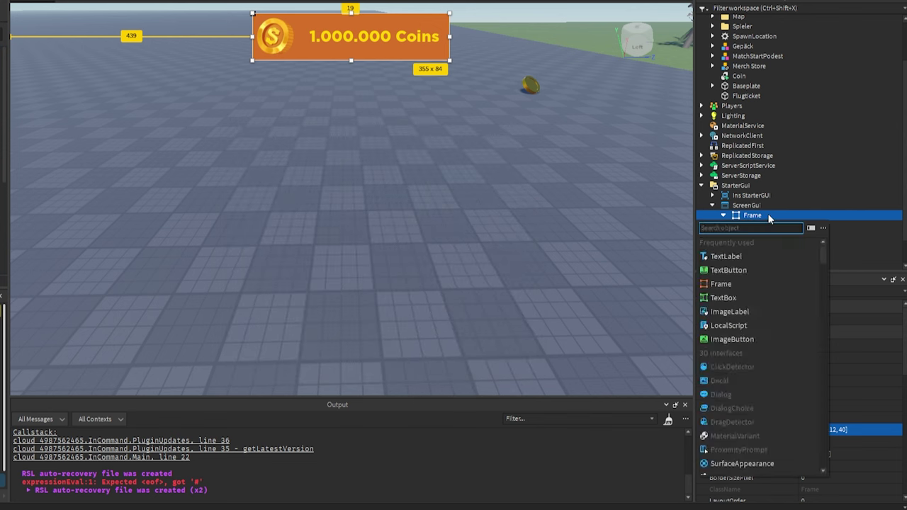
{"action": "type", "text": "UI"}
{"action": "left_click", "coordinate": [730, 256]}
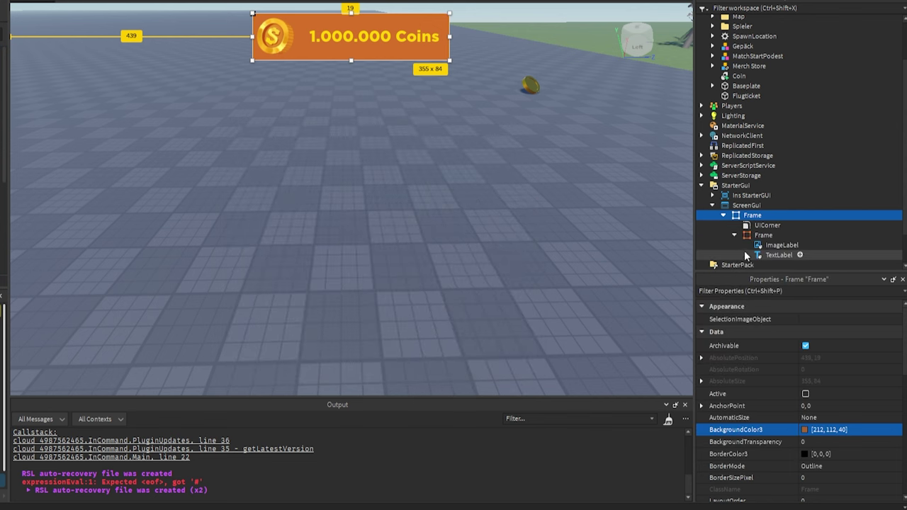
{"action": "left_click", "coordinate": [768, 224]}
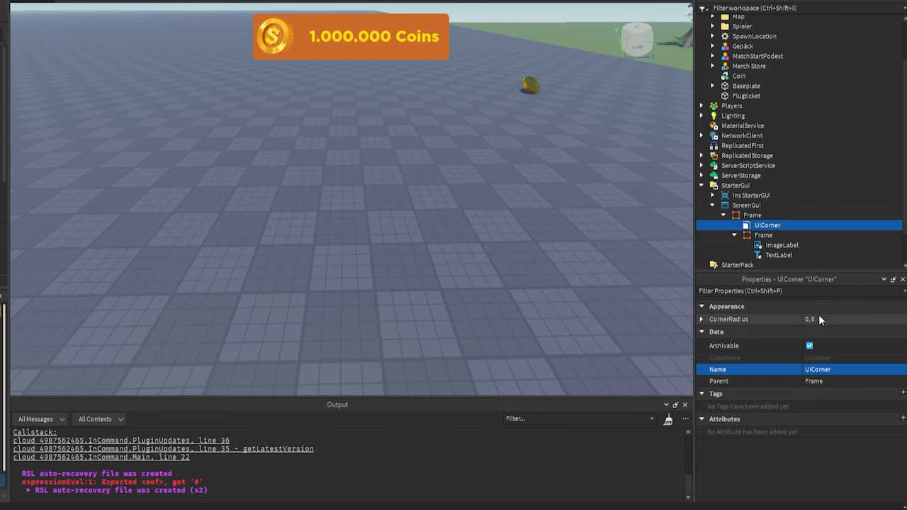
Step: Shrink the inner Frame to about 318 x 67 and move the whole orange coin display to the game screen's left edge, about halfway down
{"action": "left_click", "coordinate": [758, 235]}
{"action": "left_click", "coordinate": [724, 214]}
{"action": "left_click", "coordinate": [640, 247]}
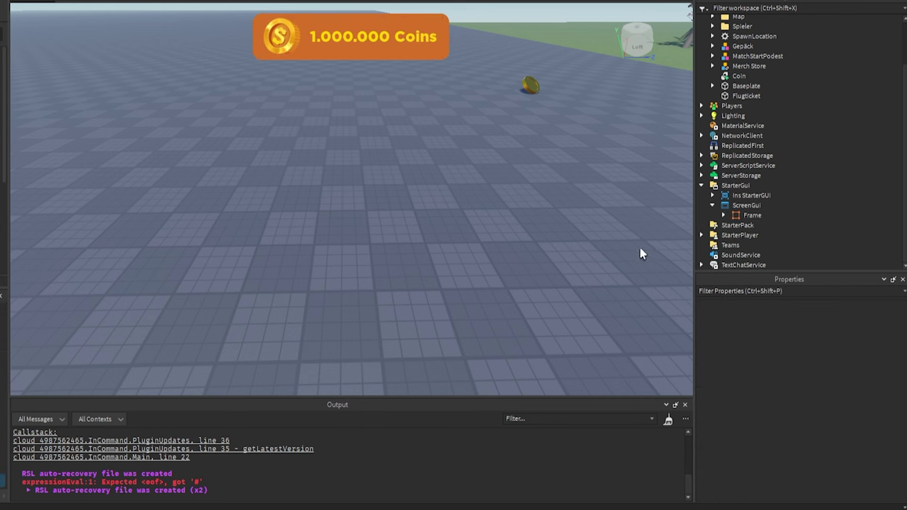
{"action": "left_click", "coordinate": [747, 214]}
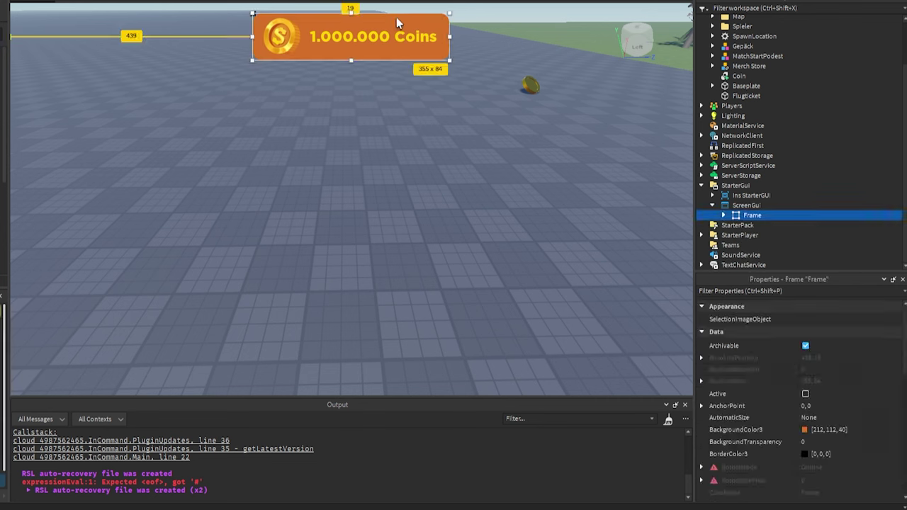
{"action": "left_click_drag", "start_coordinate": [396, 17], "coordinate": [161, 184]}
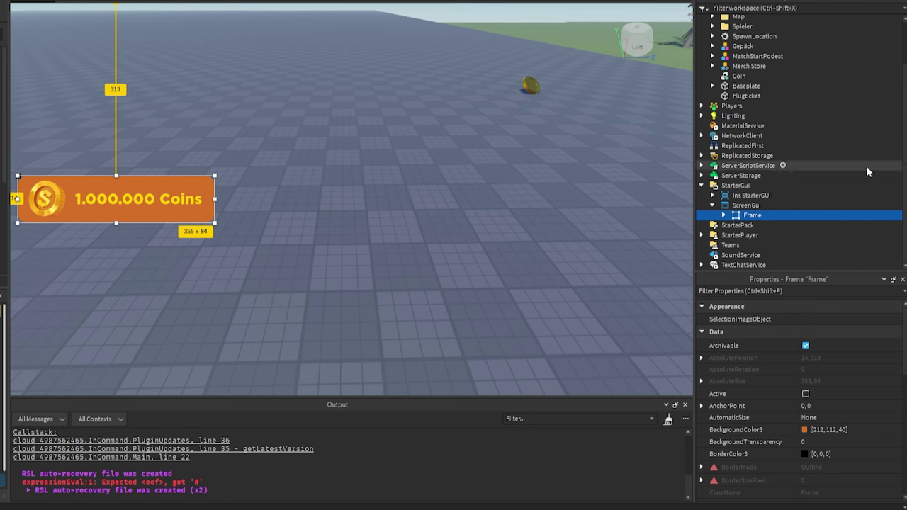
Step: Widen the inner Frame holding the icon and text to about 327 x 67 within the orange Frame
{"action": "left_click", "coordinate": [723, 216]}
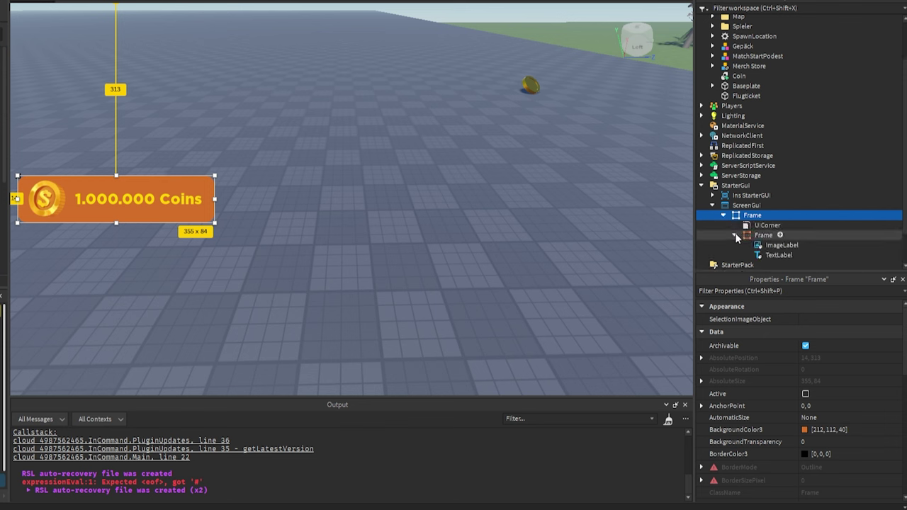
{"action": "left_click", "coordinate": [763, 234]}
{"action": "left_click", "coordinate": [734, 234]}
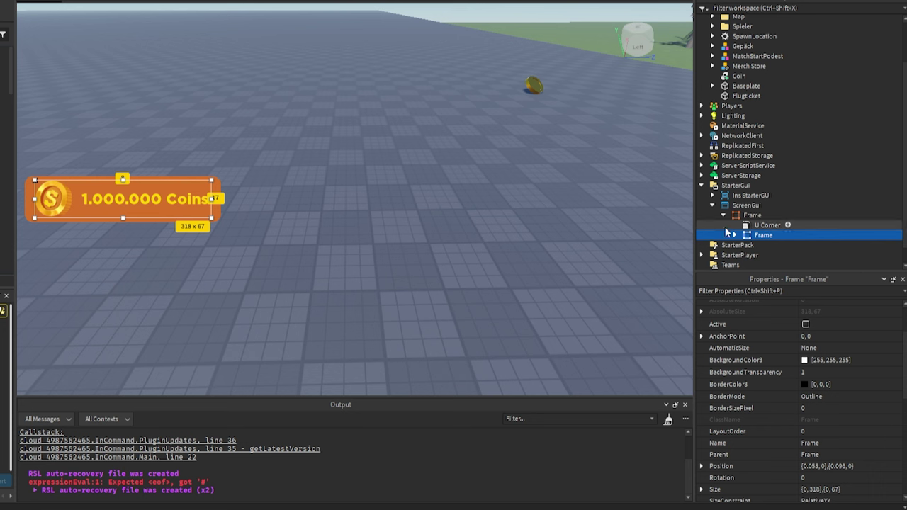
{"action": "left_click", "coordinate": [754, 216]}
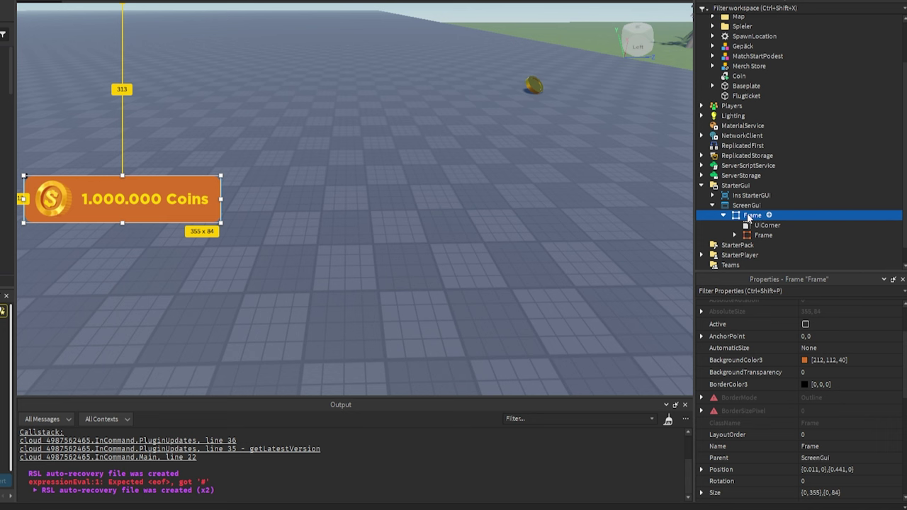
{"action": "left_click", "coordinate": [752, 235]}
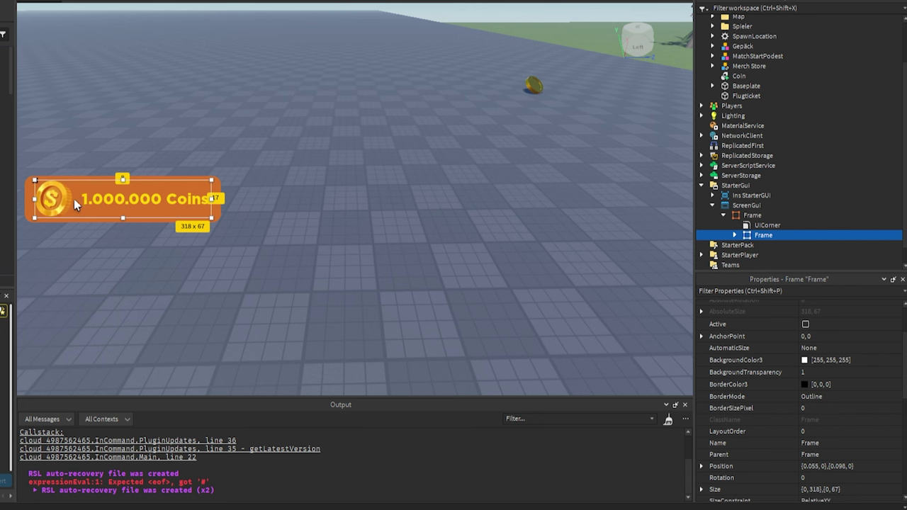
{"action": "left_click_drag", "start_coordinate": [35, 199], "coordinate": [29, 198]}
{"action": "left_click_drag", "start_coordinate": [212, 199], "coordinate": [216, 200]}
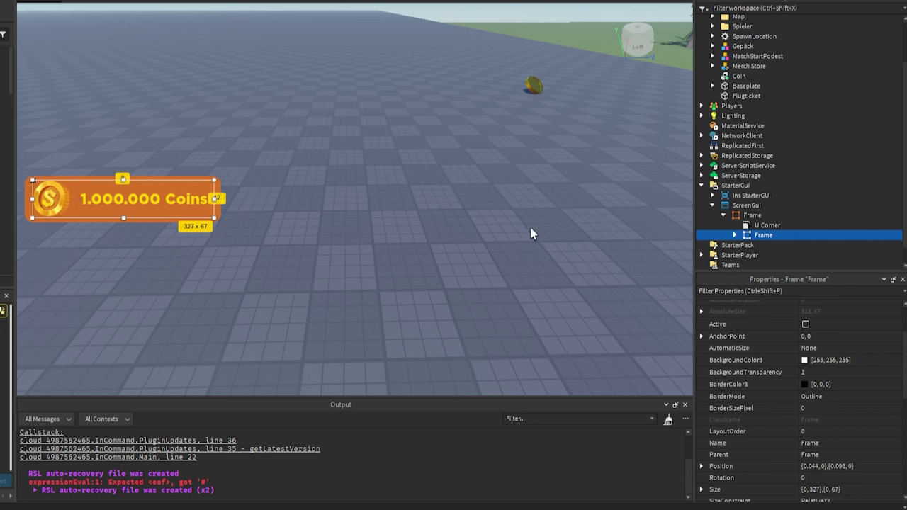
Step: Examine the bounds of the outer Frame, the inner Frame and its TextLabel in the coin display
{"action": "left_click", "coordinate": [751, 215]}
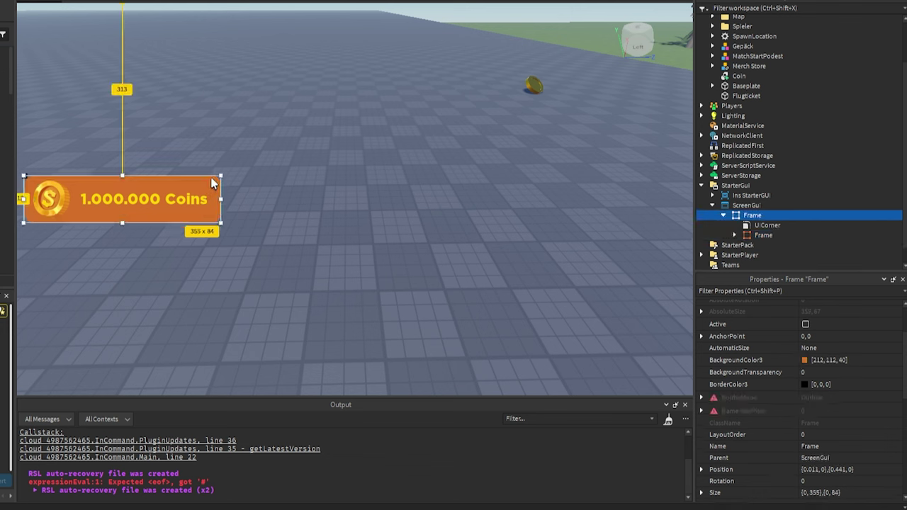
{"action": "left_click", "coordinate": [749, 237]}
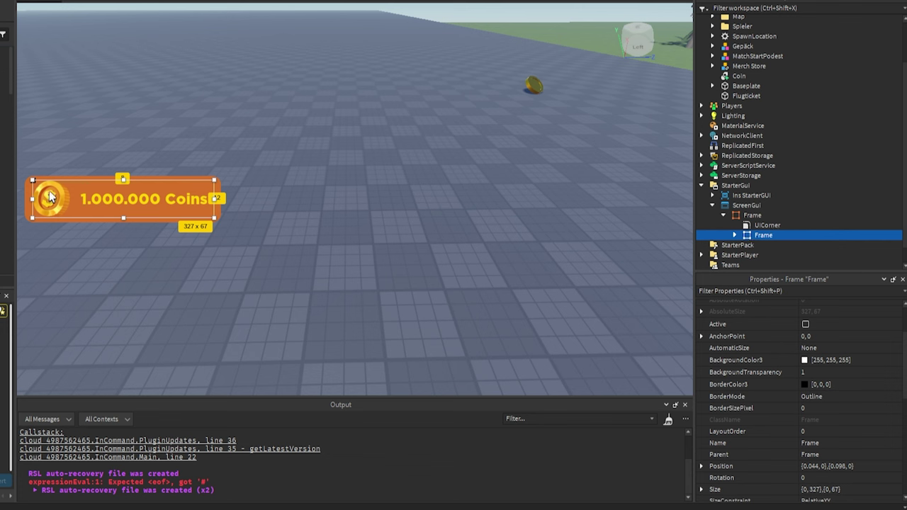
{"action": "left_click", "coordinate": [243, 211]}
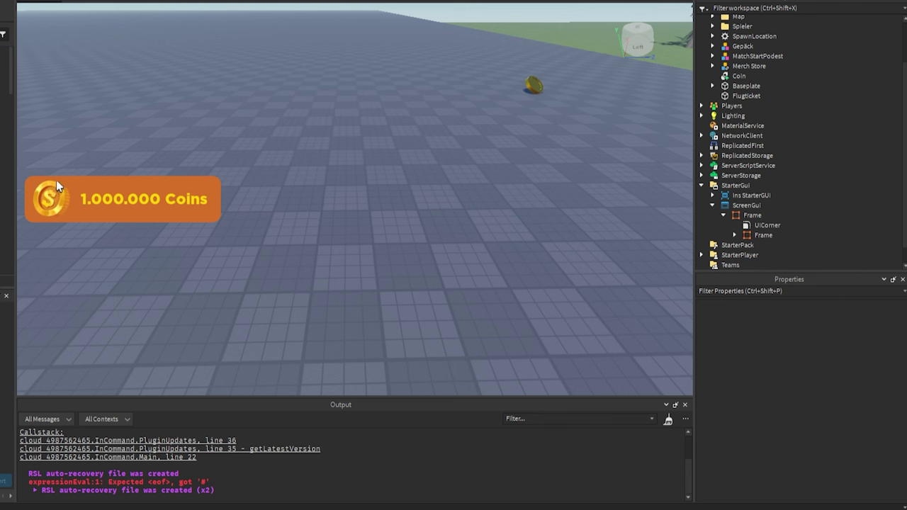
{"action": "left_click", "coordinate": [746, 235]}
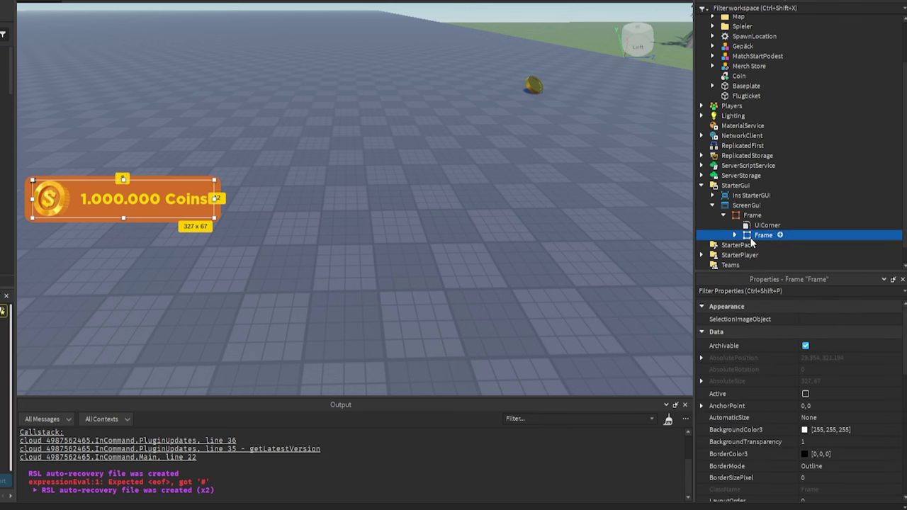
{"action": "left_click", "coordinate": [734, 236]}
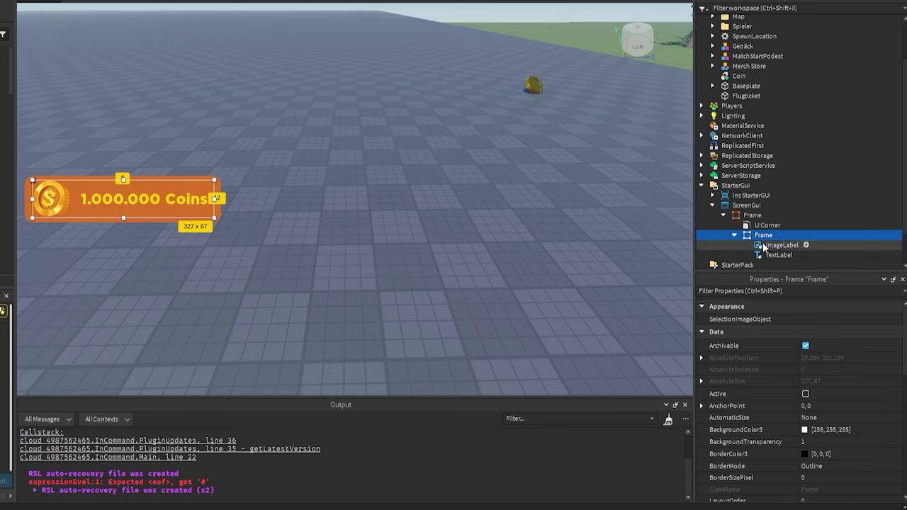
{"action": "left_click", "coordinate": [769, 255]}
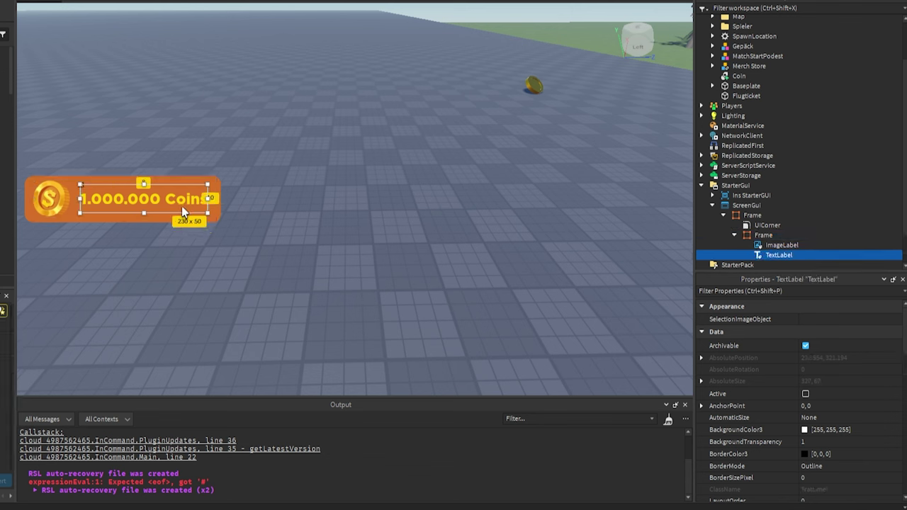
{"action": "left_click", "coordinate": [275, 210]}
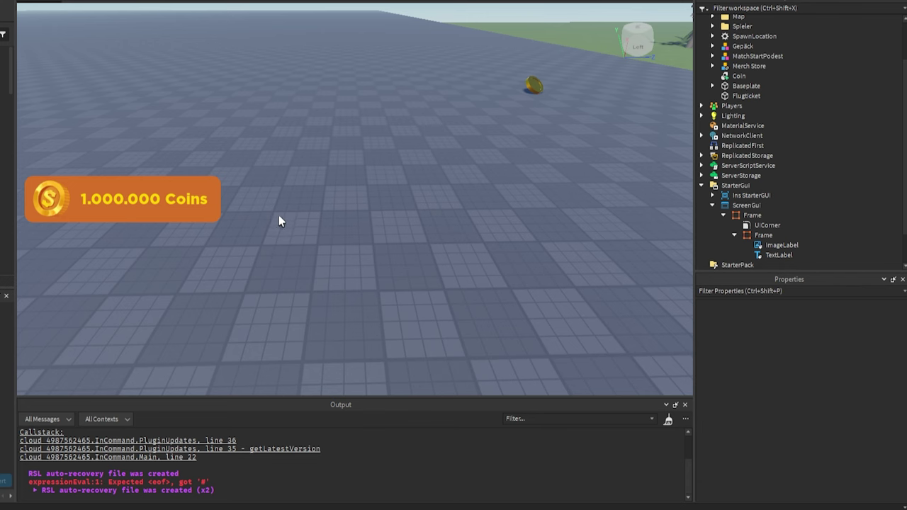
{"action": "right_click_drag", "start_coordinate": [378, 263], "coordinate": [376, 264]}
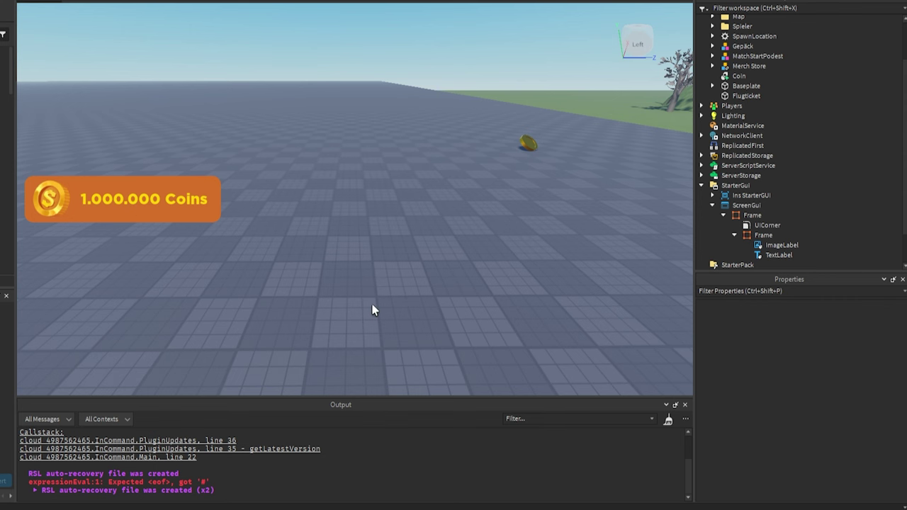
{"action": "right_click_drag", "start_coordinate": [372, 308], "coordinate": [360, 327]}
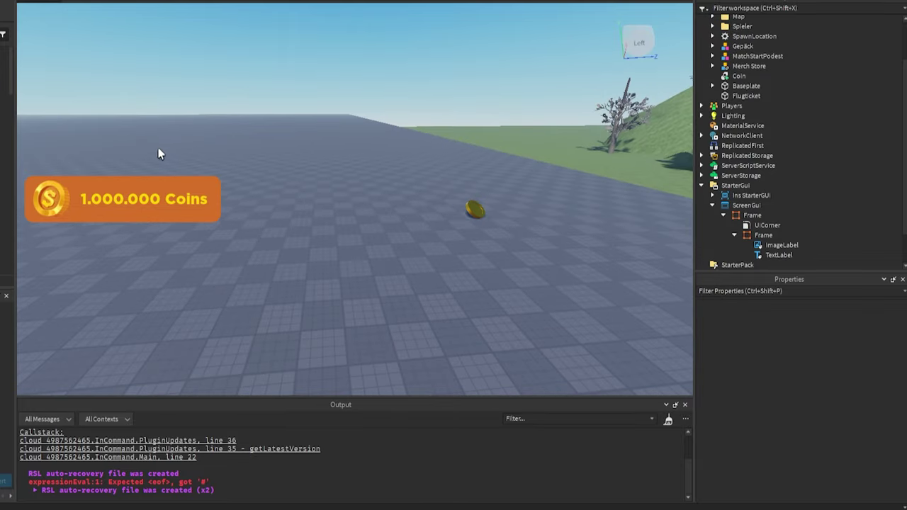
{"action": "right_click_drag", "start_coordinate": [158, 154], "coordinate": [160, 154]}
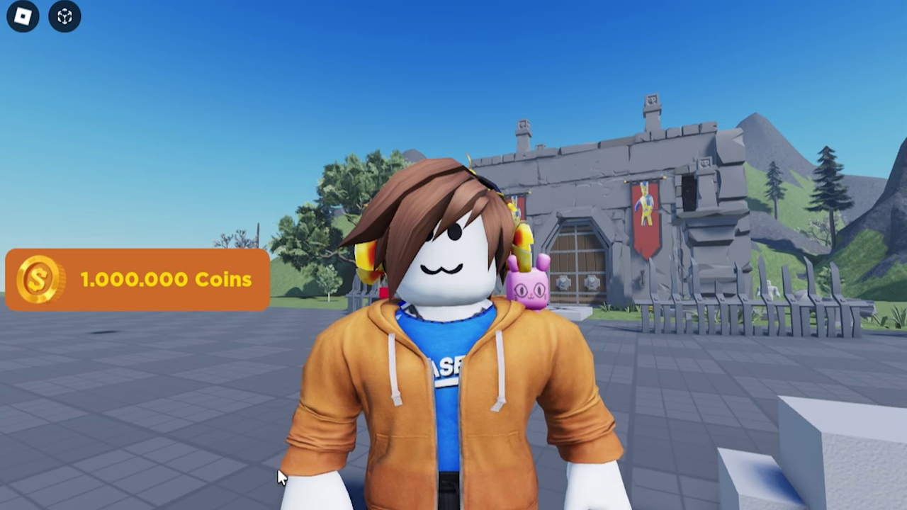
Step: Playtest the place, zooming the camera out and walking the avatar to check the coin display in game
{"action": "scroll", "coordinate": [278, 477], "scroll_direction": "up", "scroll_amount": 5}
{"action": "scroll", "coordinate": [279, 476], "scroll_direction": "down", "scroll_amount": 5}
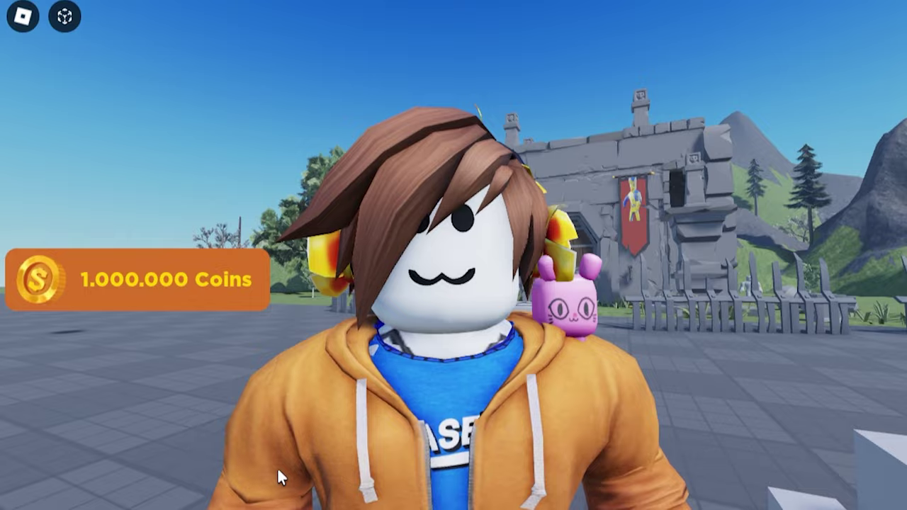
{"action": "scroll", "coordinate": [278, 476], "scroll_direction": "down", "scroll_amount": 4}
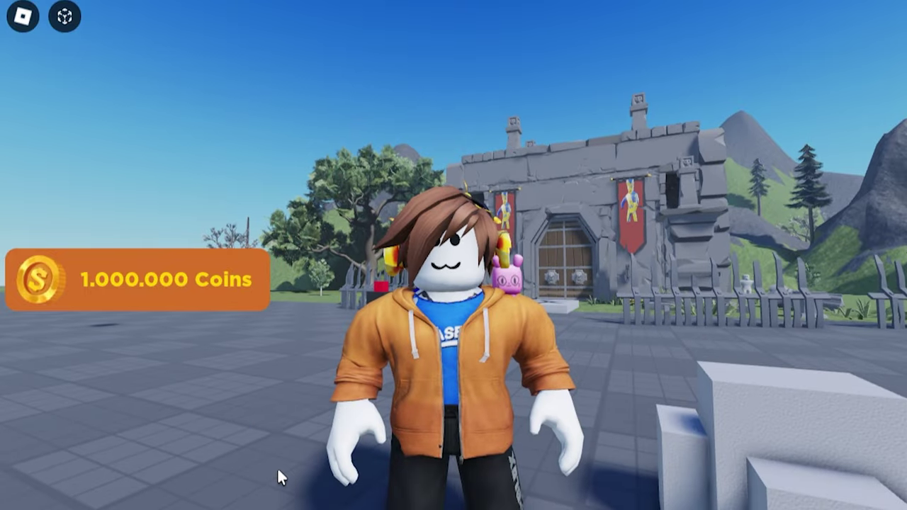
{"action": "scroll", "coordinate": [278, 477], "scroll_direction": "down", "scroll_amount": 3}
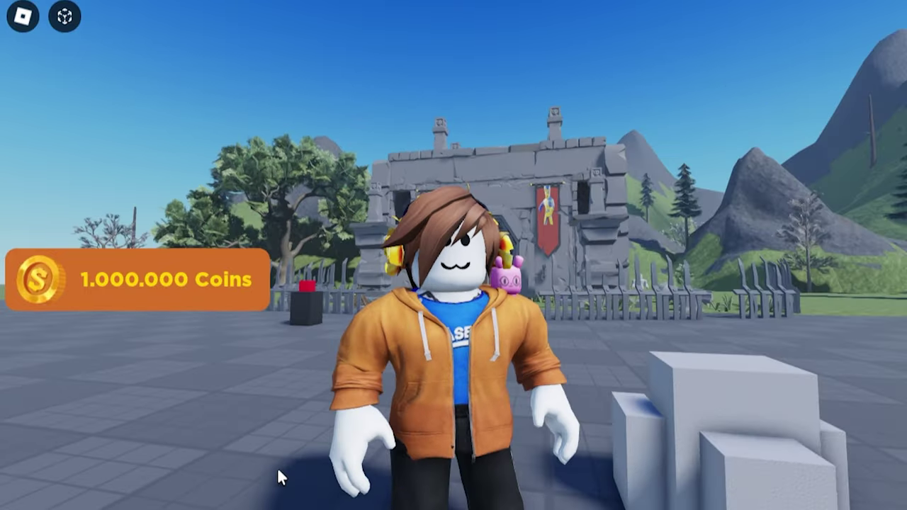
{"action": "scroll", "coordinate": [279, 477], "scroll_direction": "down", "scroll_amount": 4}
{"action": "key", "text": "s"}
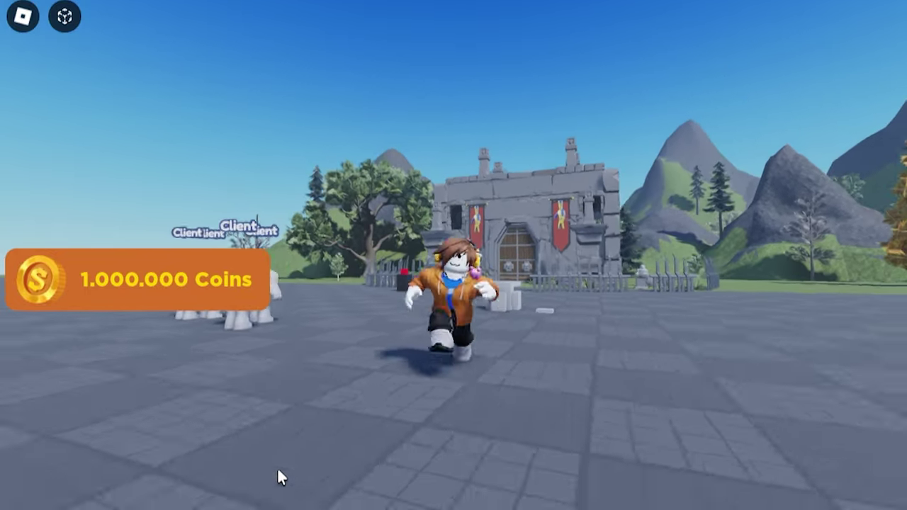